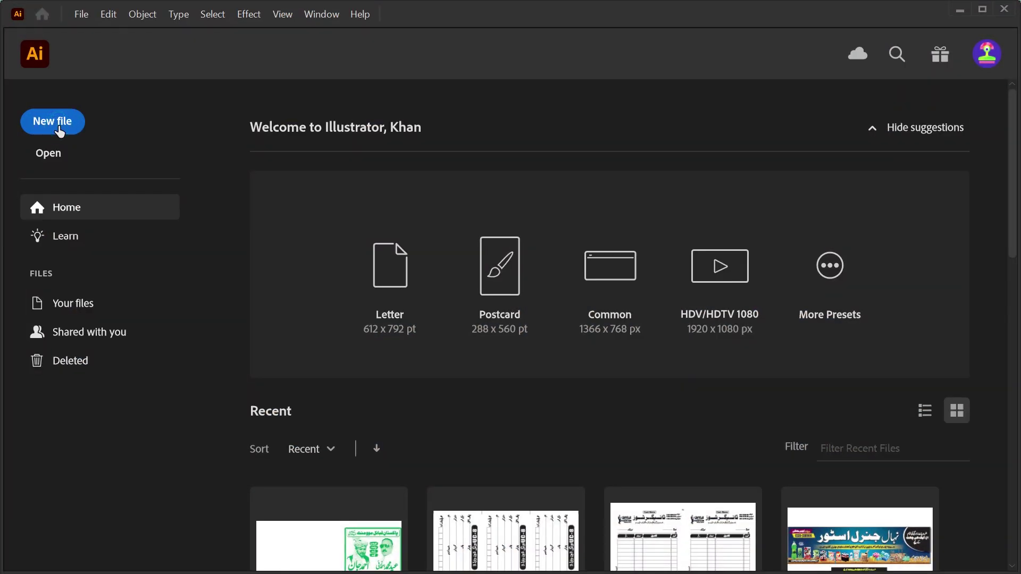
Start a new document in inches with an 8 inch width
{"action": "left_click", "coordinate": [58, 126]}
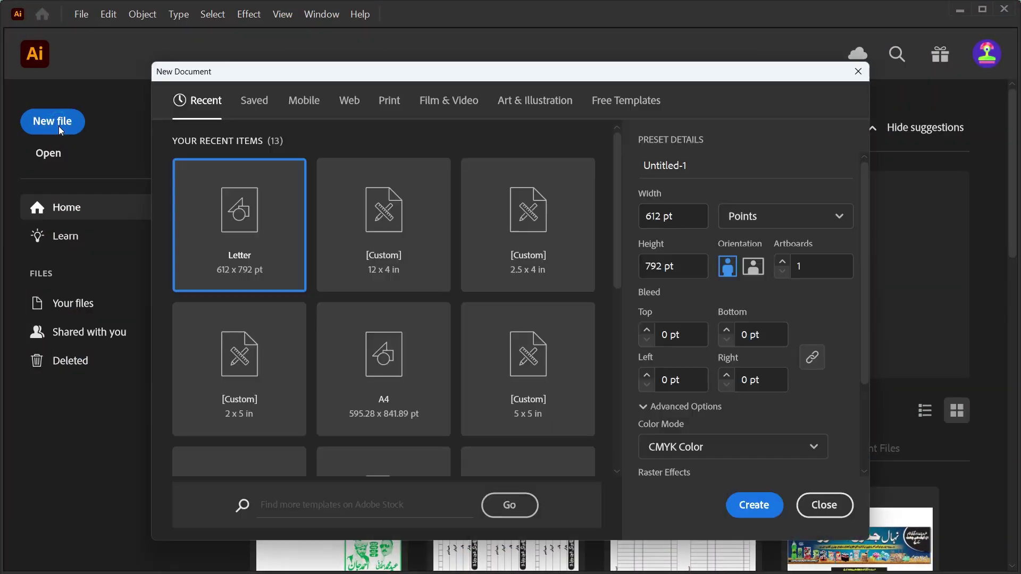
{"action": "left_click", "coordinate": [780, 218]}
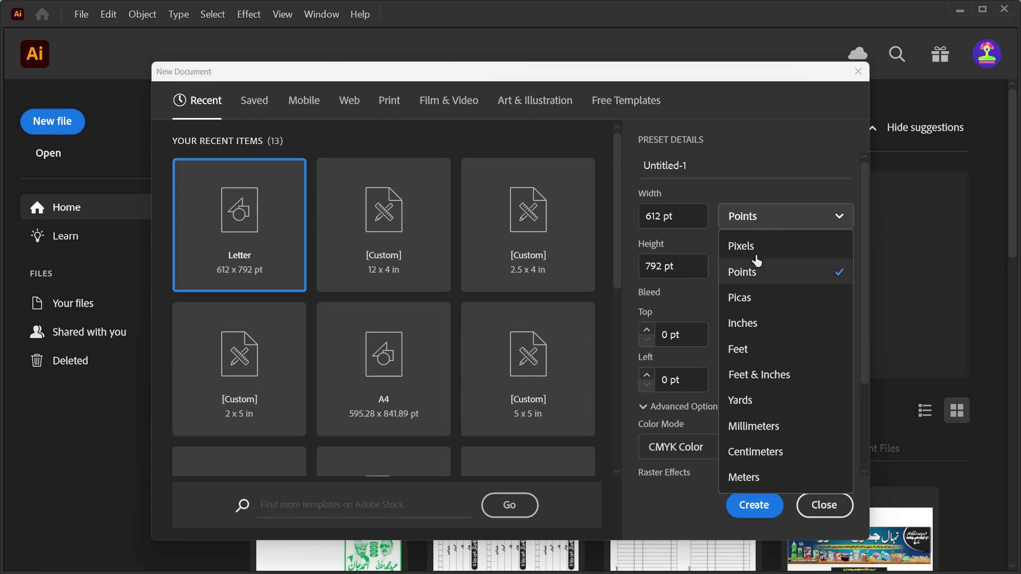
{"action": "left_click", "coordinate": [740, 324]}
{"action": "left_click", "coordinate": [685, 216]}
{"action": "type", "text": "8"}
{"action": "key", "text": "Tab"}
{"action": "key", "text": "Tab"}
{"action": "type", "text": "7"}
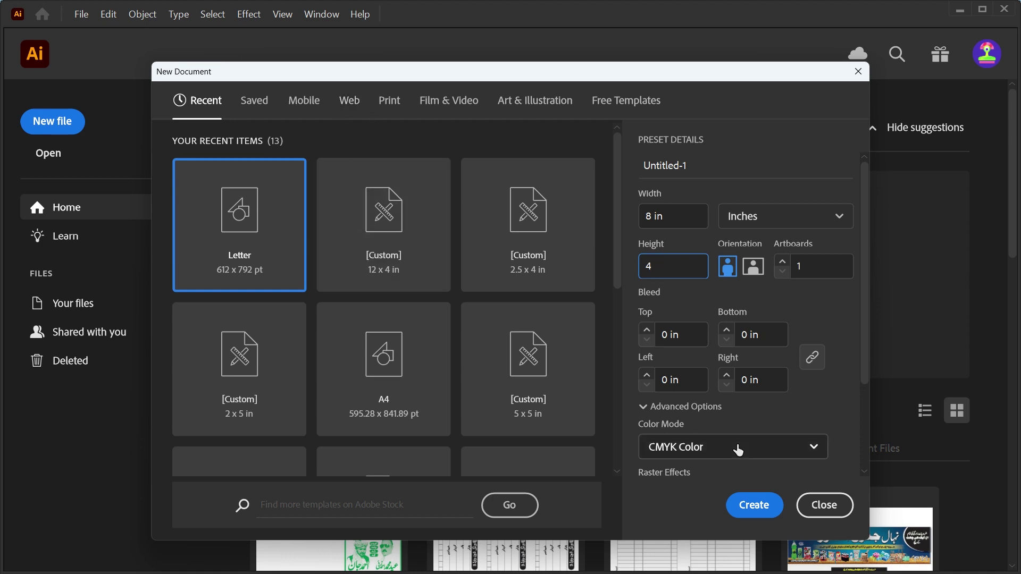
From the Web presets, create an 8 × 4 inch document
{"action": "left_click", "coordinate": [352, 107]}
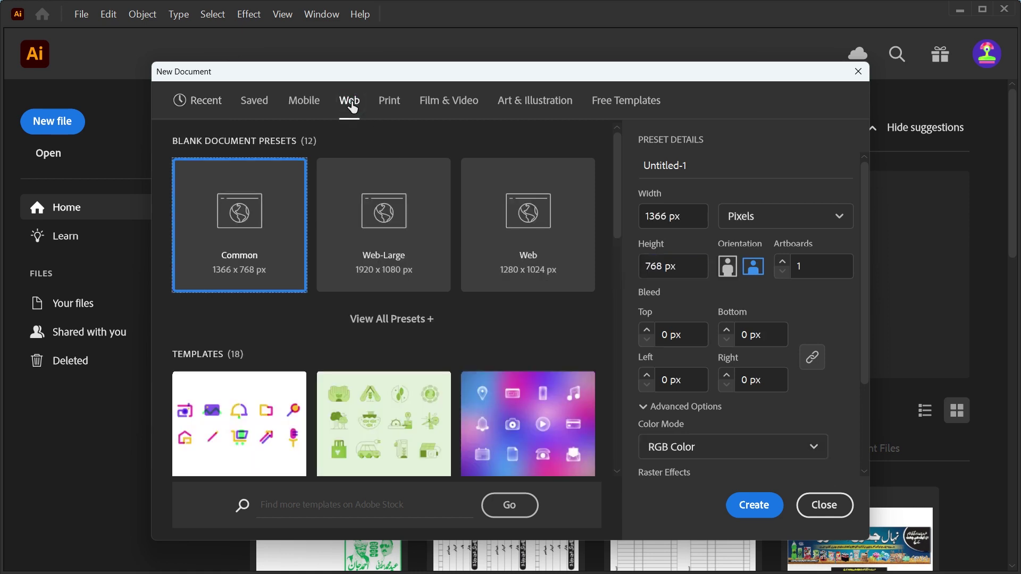
{"action": "left_click", "coordinate": [786, 216]}
{"action": "left_click", "coordinate": [752, 264]}
{"action": "left_click_drag", "start_coordinate": [692, 215], "coordinate": [630, 213]}
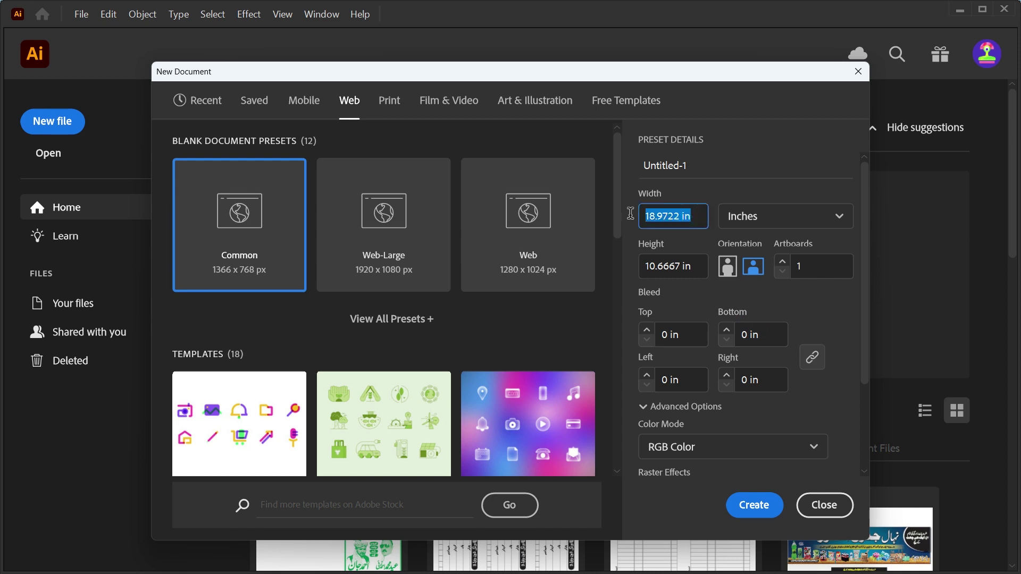
{"action": "type", "text": "8"}
{"action": "key", "text": "Tab"}
{"action": "type", "text": "4"}
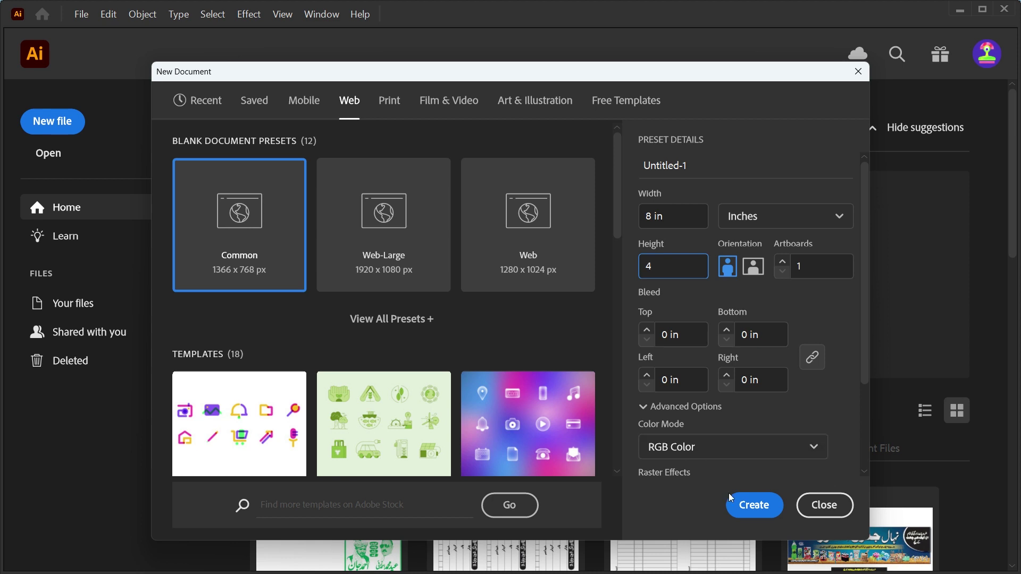
{"action": "left_click", "coordinate": [752, 508]}
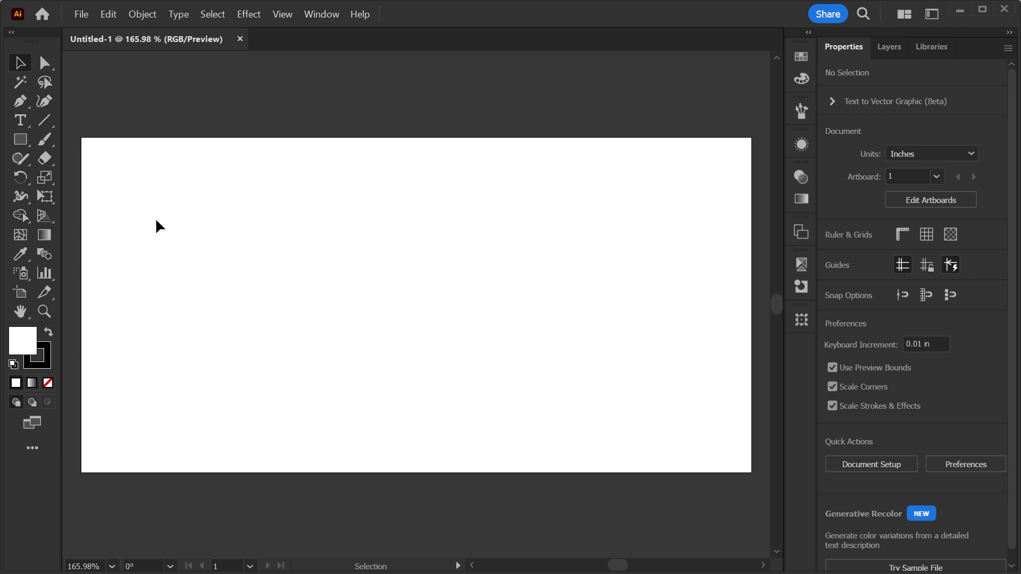
Paste the four-line Habban admission text and move it toward the artboard's lower middle
{"action": "left_click", "coordinate": [20, 120]}
{"action": "left_click", "coordinate": [276, 260]}
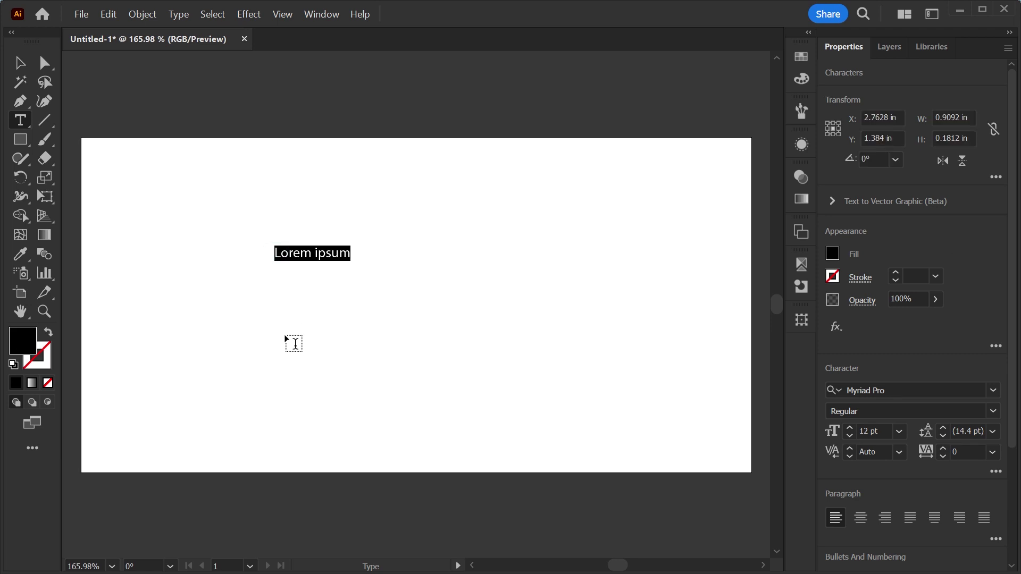
{"action": "key", "text": "ctrl+v"}
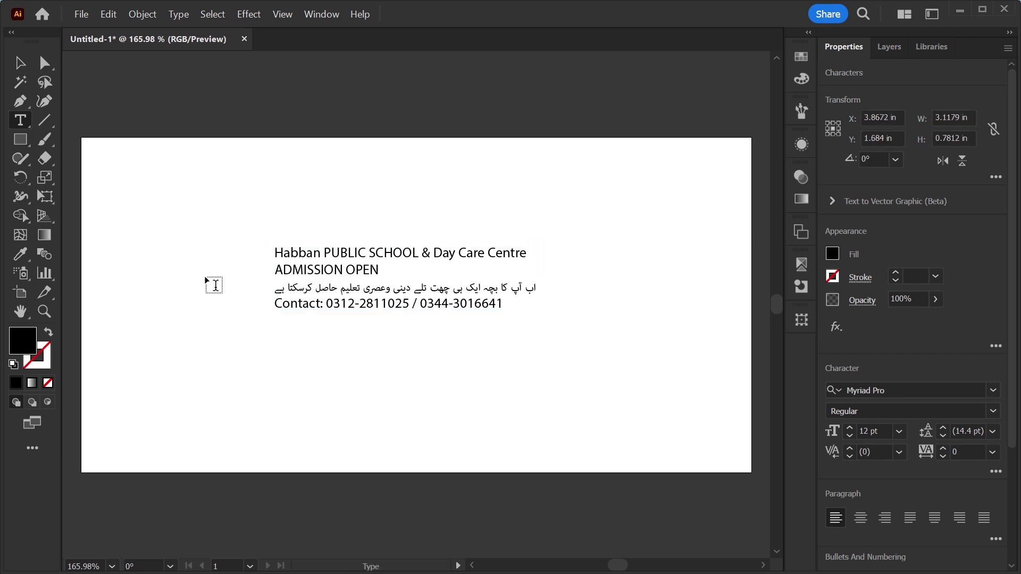
{"action": "left_click", "coordinate": [18, 63]}
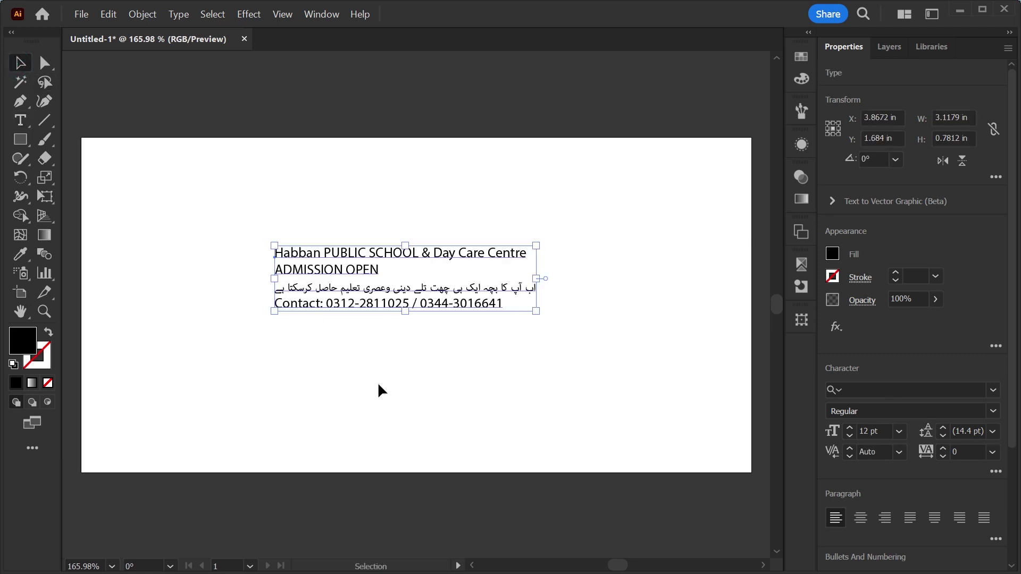
{"action": "left_click_drag", "start_coordinate": [390, 292], "coordinate": [443, 363]}
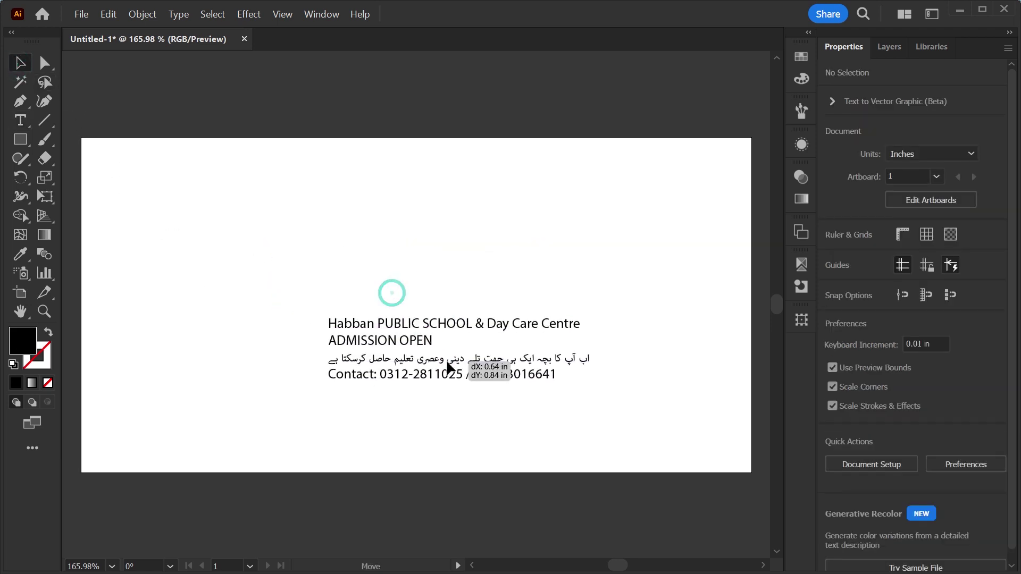
{"action": "left_click", "coordinate": [406, 410]}
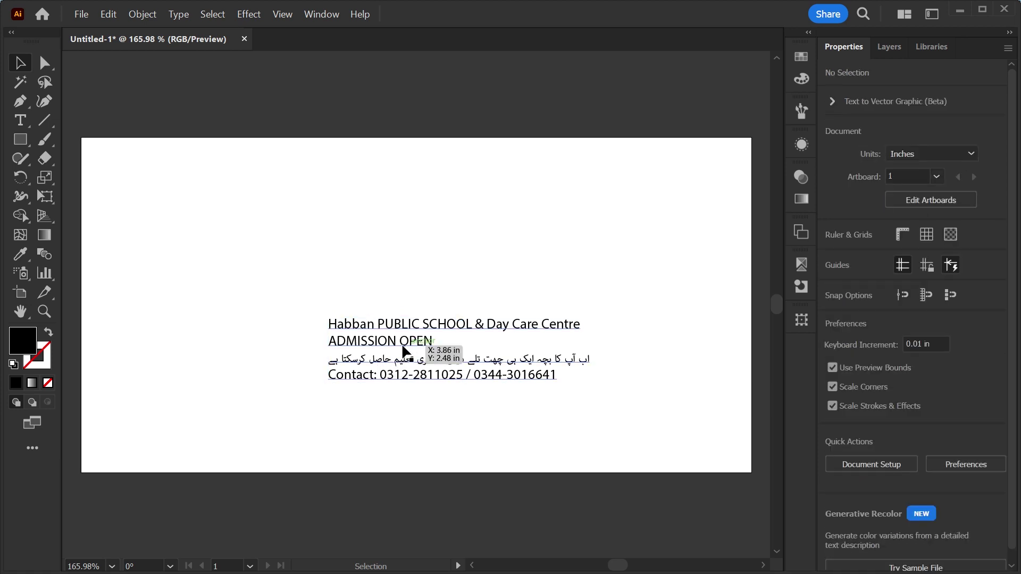
{"action": "scroll", "coordinate": [521, 458], "scroll_direction": "up", "scroll_amount": 1}
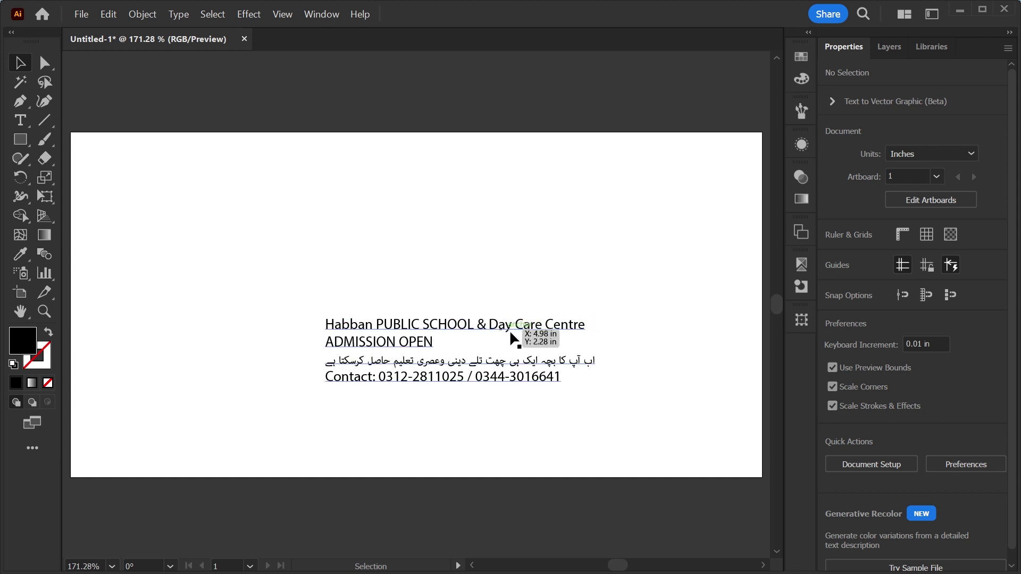
{"action": "scroll", "coordinate": [494, 351], "scroll_direction": "up", "scroll_amount": 5}
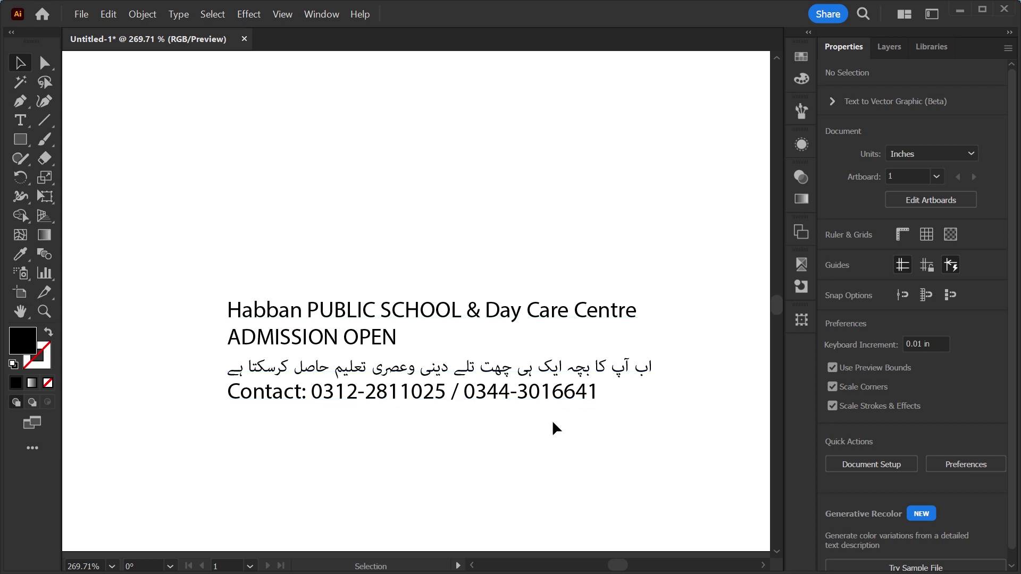
{"action": "left_click", "coordinate": [22, 140]}
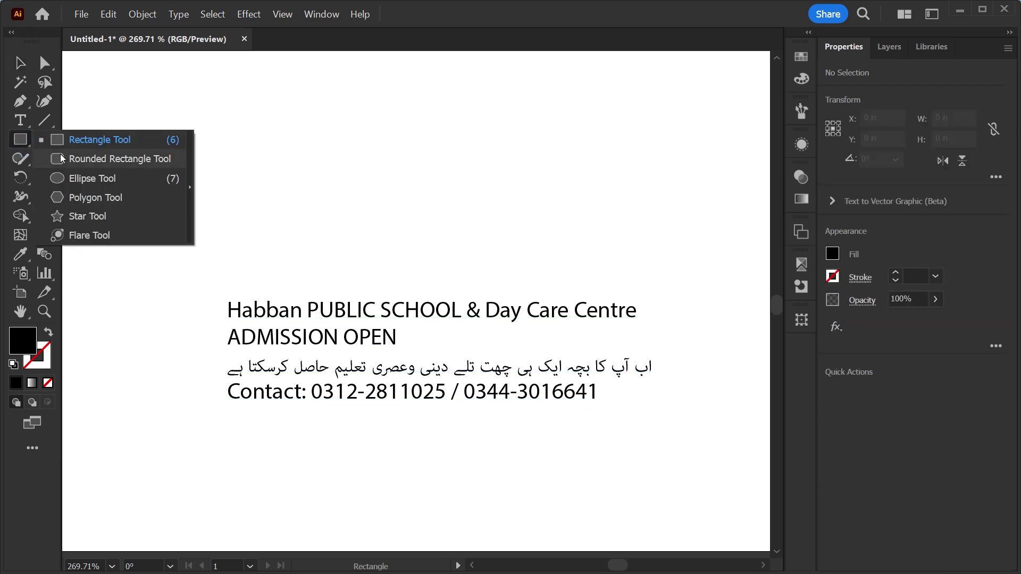
{"action": "left_click_drag", "start_coordinate": [197, 143], "coordinate": [277, 238]}
{"action": "key", "text": "v"}
{"action": "left_click_drag", "start_coordinate": [239, 205], "coordinate": [365, 205]}
{"action": "left_click_drag", "start_coordinate": [365, 205], "coordinate": [504, 205]}
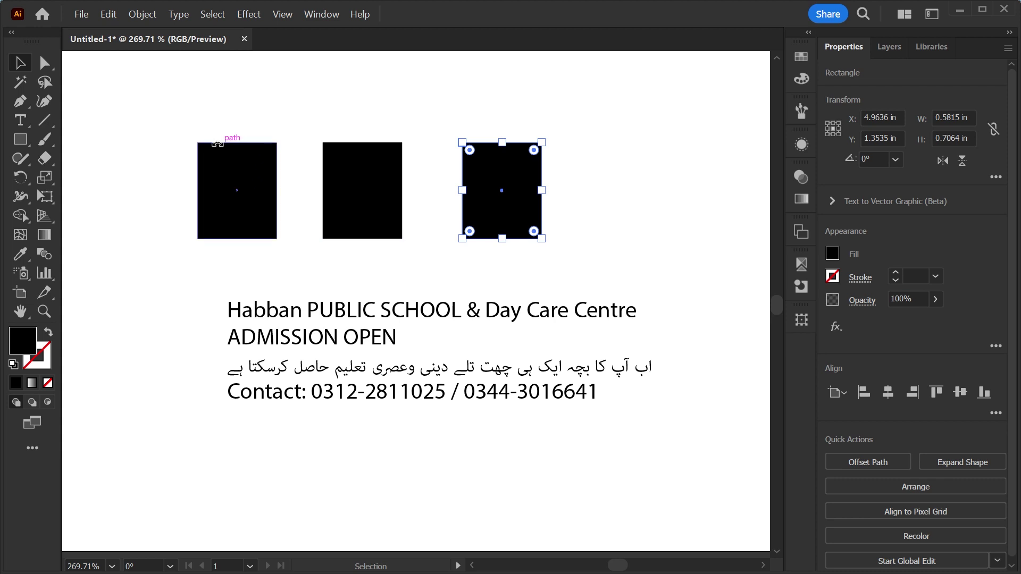
{"action": "mouse_move", "coordinate": [150, 114]}
{"action": "left_mouse_down"}
{"action": "mouse_move", "coordinate": [318, 238]}
{"action": "mouse_move", "coordinate": [405, 210]}
{"action": "left_mouse_up"}
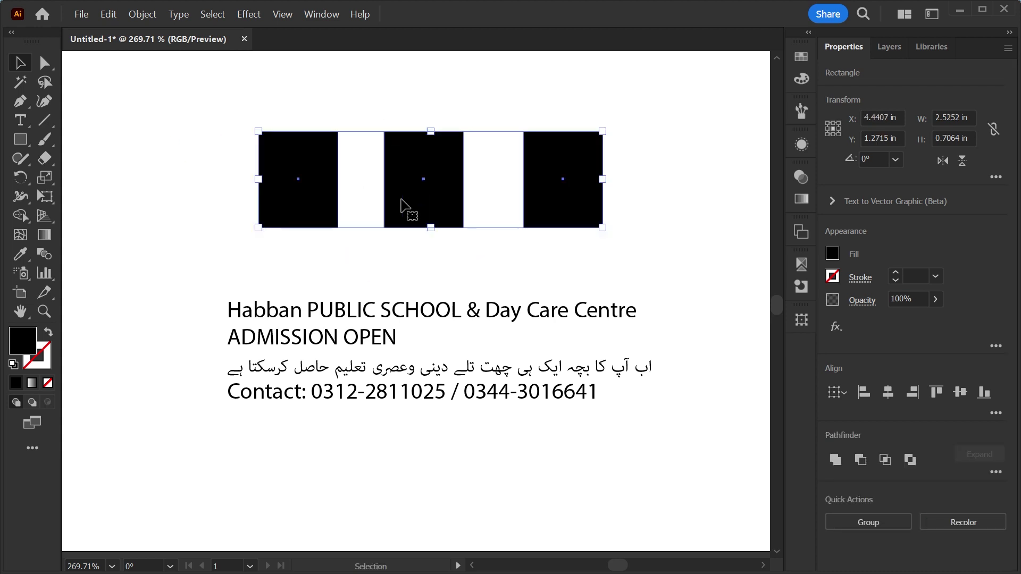
{"action": "key", "text": "Delete"}
{"action": "key", "text": "t"}
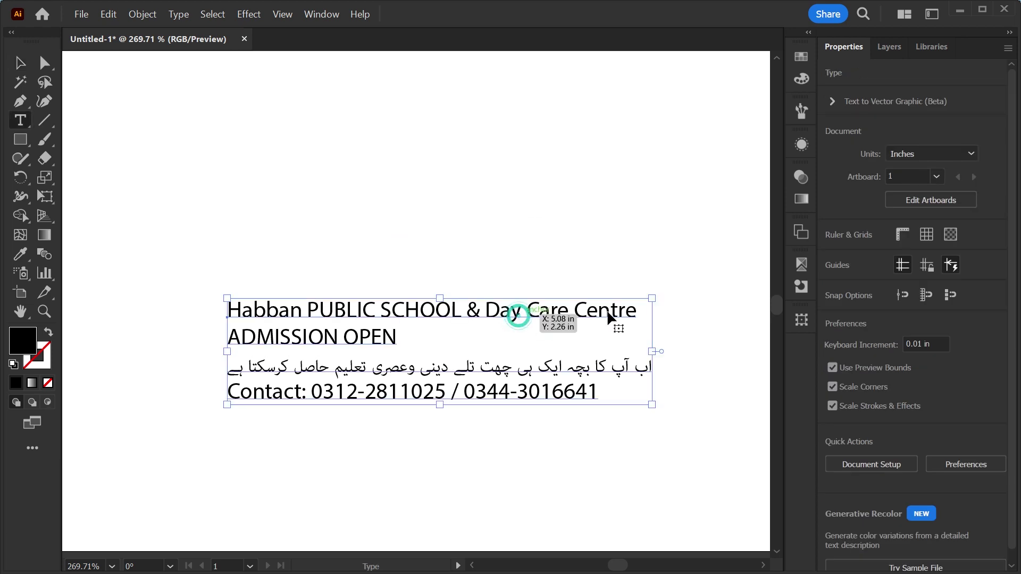
Move the school-name line out of the block into its own title text
{"action": "left_click_drag", "start_coordinate": [637, 310], "coordinate": [215, 308]}
{"action": "key", "text": "ctrl+c"}
{"action": "key", "text": "ctrl"}
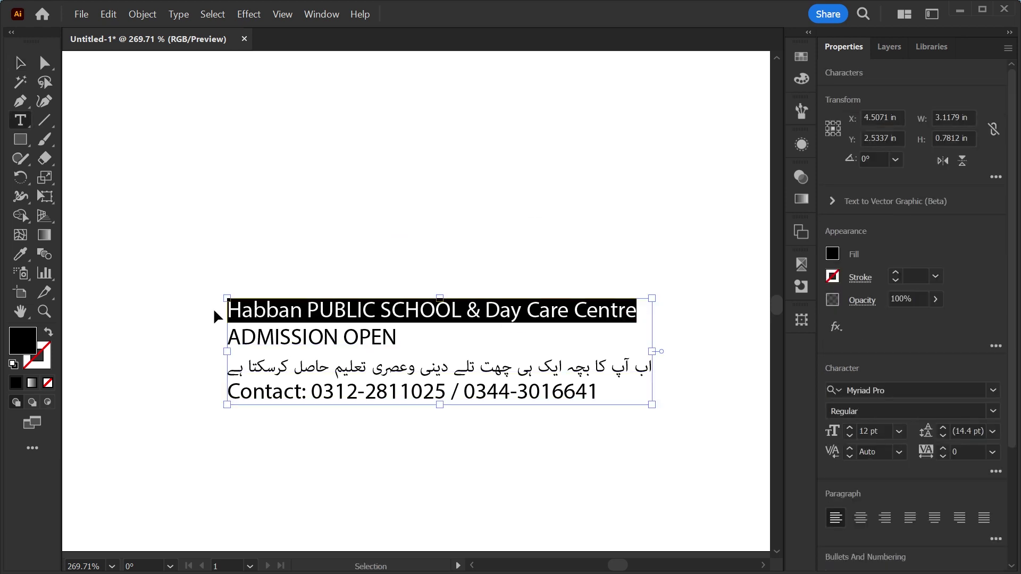
{"action": "key", "text": "BackSpace"}
{"action": "left_click", "coordinate": [267, 221], "text": "ctrl"}
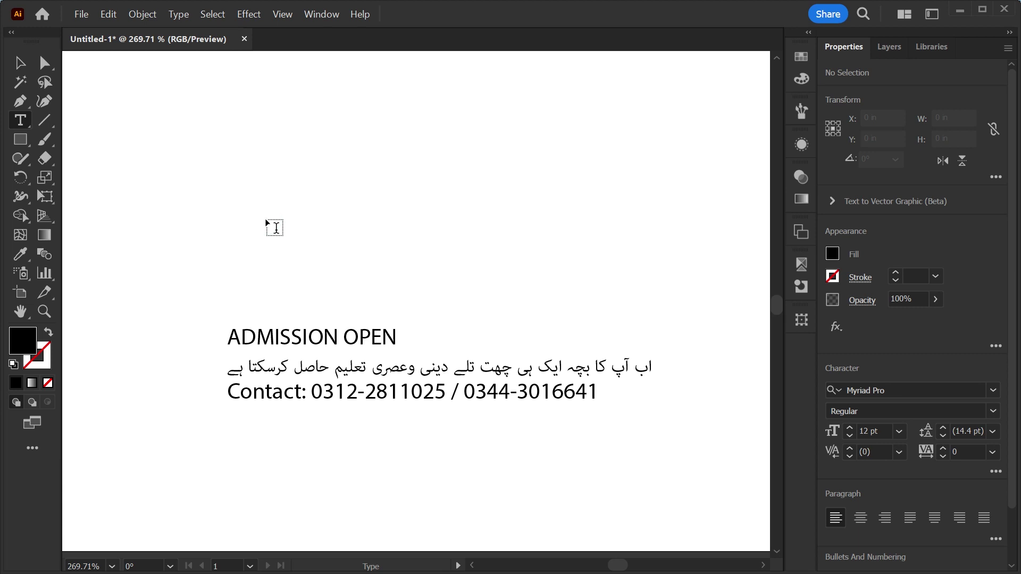
{"action": "left_click", "coordinate": [267, 221]}
{"action": "key", "text": "ctrl+v"}
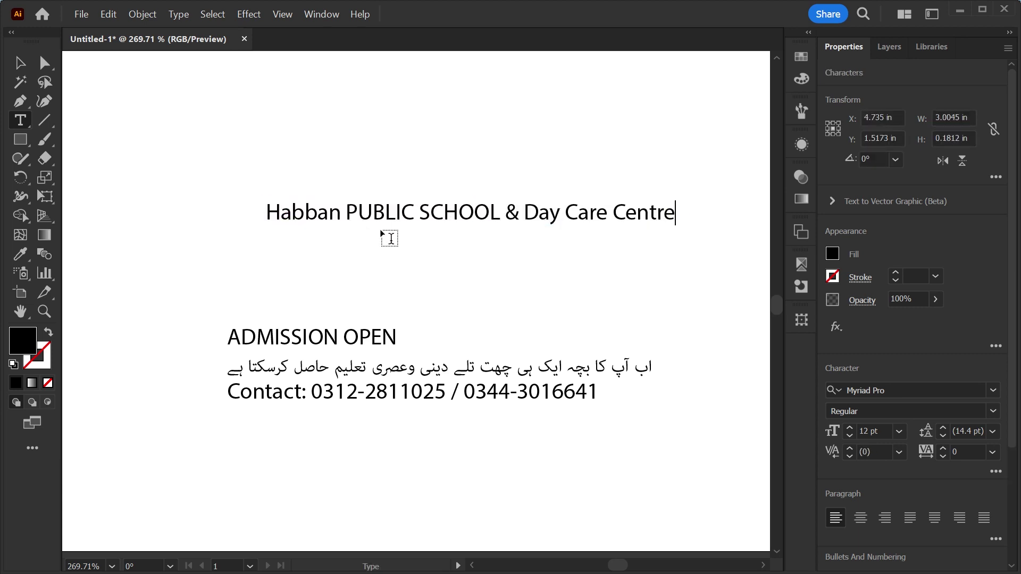
Cut 'Habban' from the title and place it as separate text above it
{"action": "left_click_drag", "start_coordinate": [335, 213], "coordinate": [272, 212]}
{"action": "key", "text": "ctrl"}
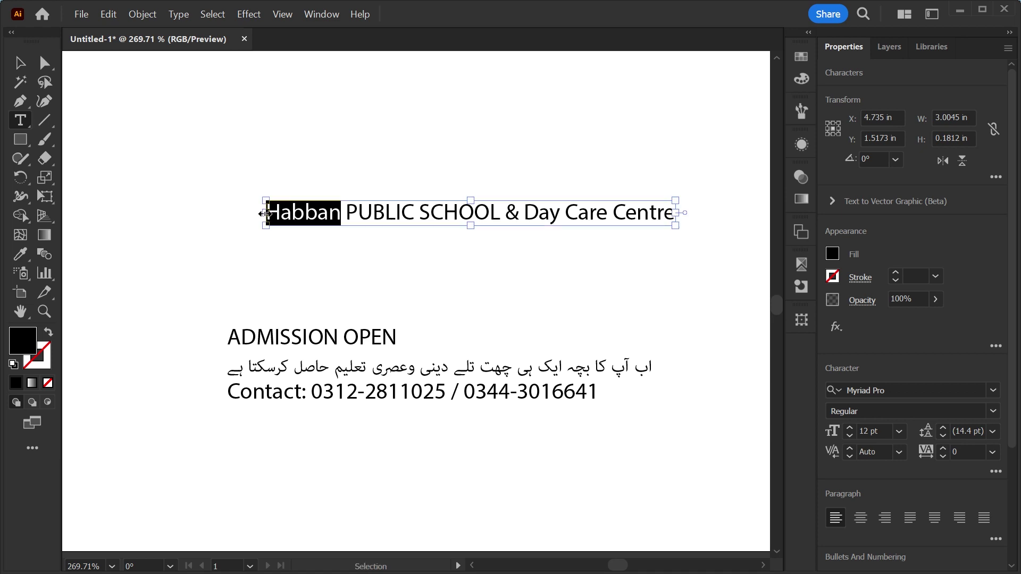
{"action": "key", "text": "ctrl+x"}
{"action": "key", "text": "Escape"}
{"action": "key", "text": "ctrl+v"}
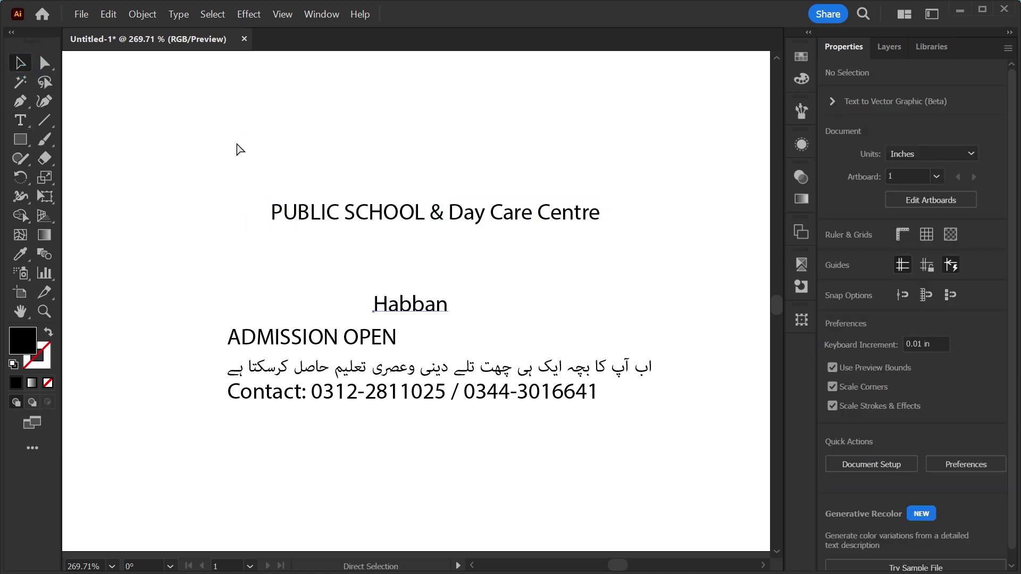
{"action": "left_click_drag", "start_coordinate": [375, 305], "coordinate": [273, 180]}
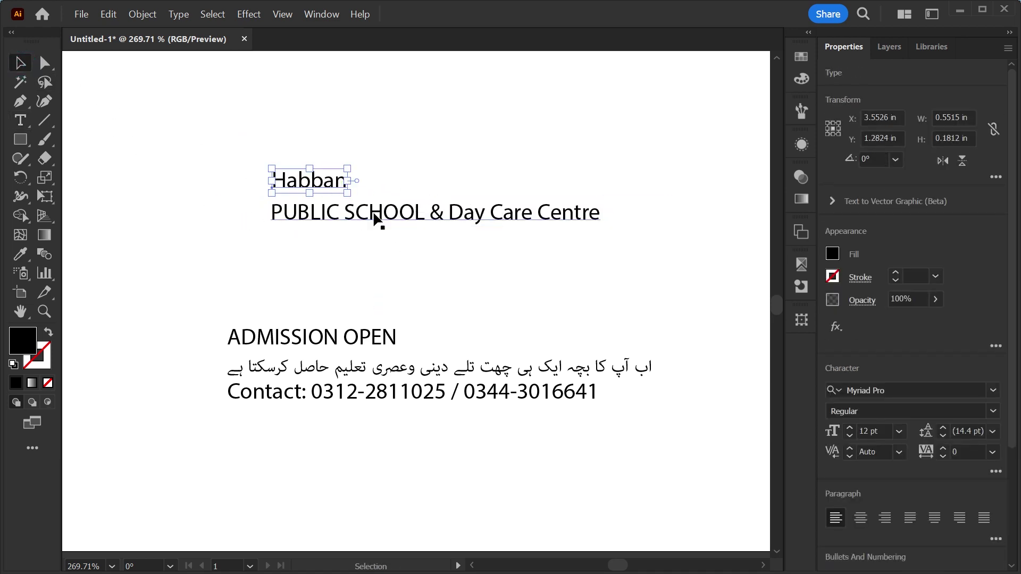
Retype the Habban heading in capitals as 'HABBAN'
{"action": "double_click", "coordinate": [429, 217]}
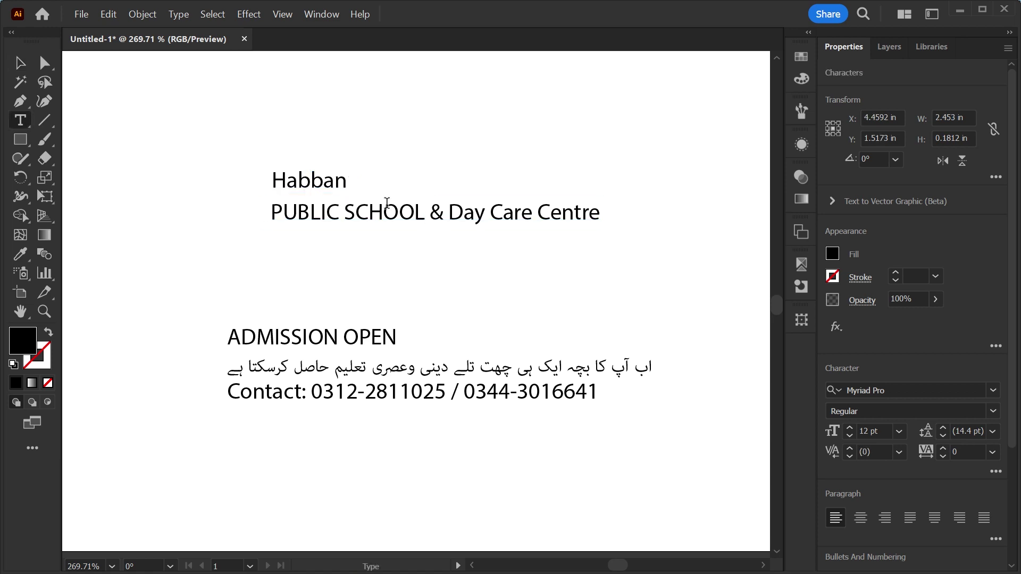
{"action": "double_click", "coordinate": [303, 182]}
{"action": "type", "text": "HABBAN"}
{"action": "key", "text": "Escape"}
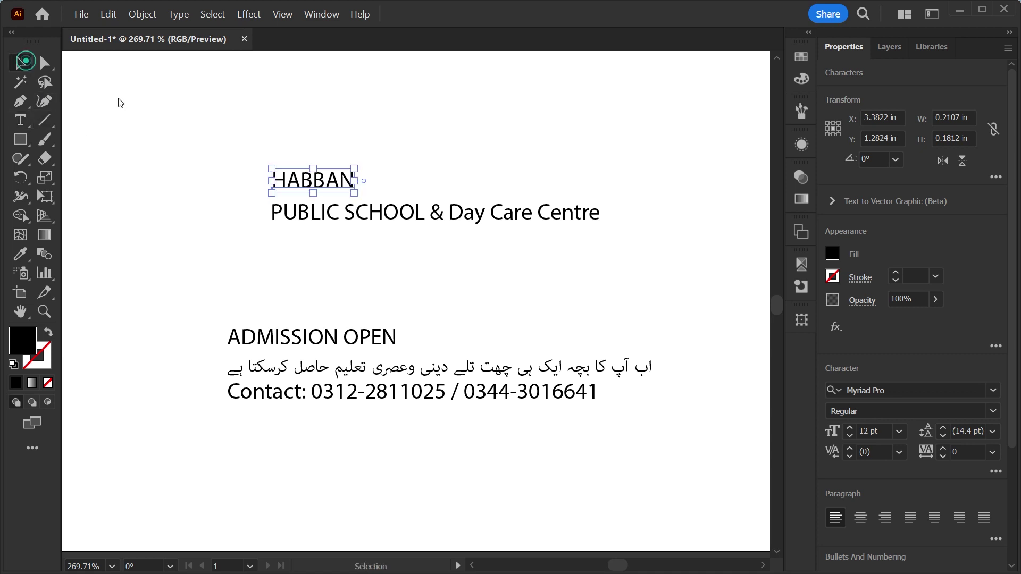
Reposition the HABBAN heading and the admission text block on the artboard
{"action": "key", "text": "ctrl+0"}
{"action": "left_click", "coordinate": [577, 463]}
{"action": "left_click_drag", "start_coordinate": [433, 294], "coordinate": [449, 298]}
{"action": "mouse_move", "coordinate": [414, 393]}
{"action": "left_mouse_down"}
{"action": "mouse_move", "coordinate": [457, 388]}
{"action": "mouse_move", "coordinate": [391, 373]}
{"action": "left_mouse_up"}
{"action": "key", "text": "t"}
{"action": "left_click", "coordinate": [471, 374]}
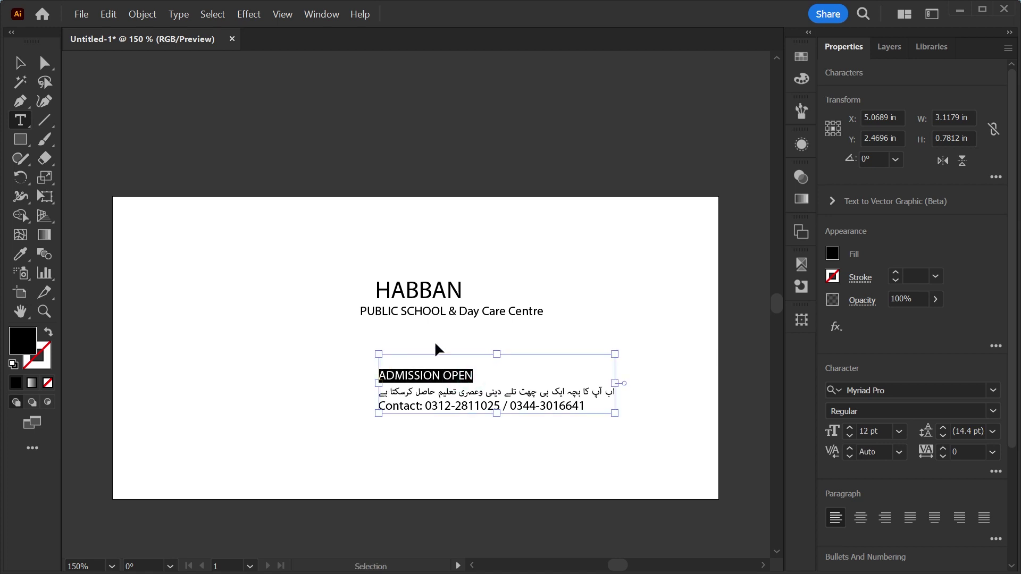
Split the Urdu tagline into its own text and place it under ADMISSION OPEN
{"action": "key", "text": "BackSpace"}
{"action": "left_click", "coordinate": [446, 348]}
{"action": "key", "text": "ctrl+z"}
{"action": "key", "text": "ctrl+z"}
{"action": "left_click", "coordinate": [527, 394]}
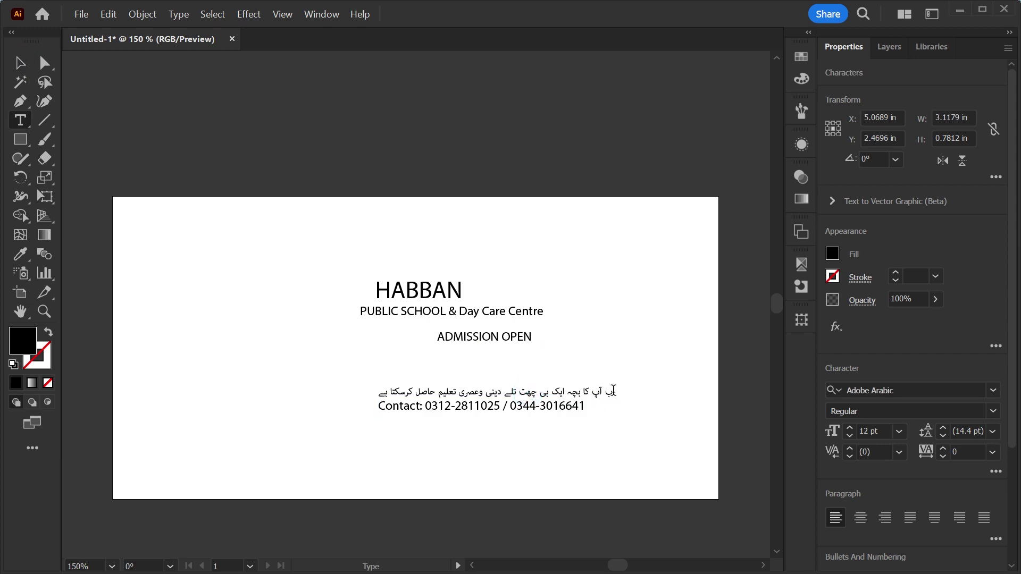
{"action": "left_click_drag", "start_coordinate": [613, 391], "coordinate": [612, 402]}
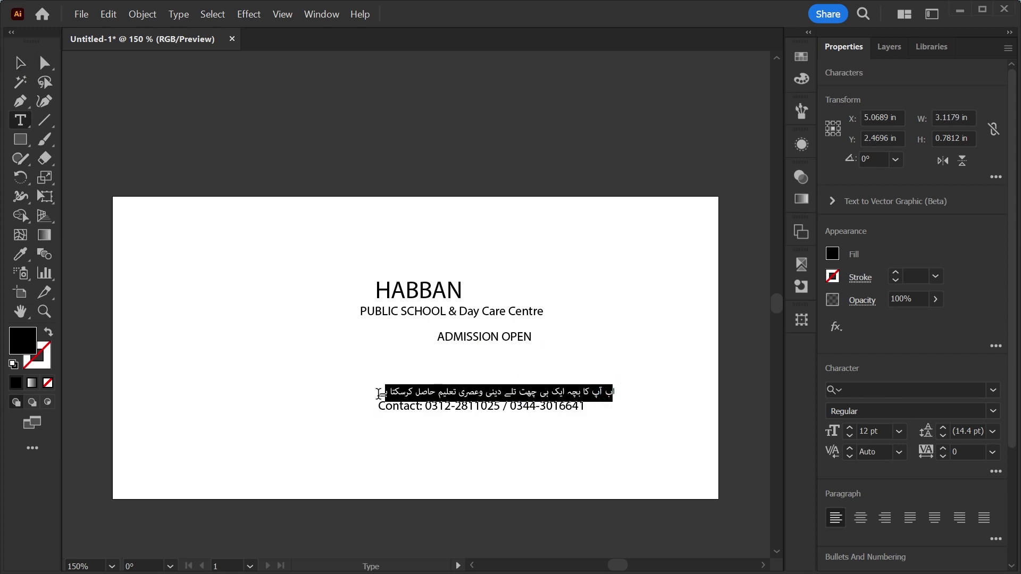
{"action": "key", "text": "Escape"}
{"action": "left_click_drag", "start_coordinate": [611, 394], "coordinate": [611, 360]}
{"action": "key", "text": "z"}
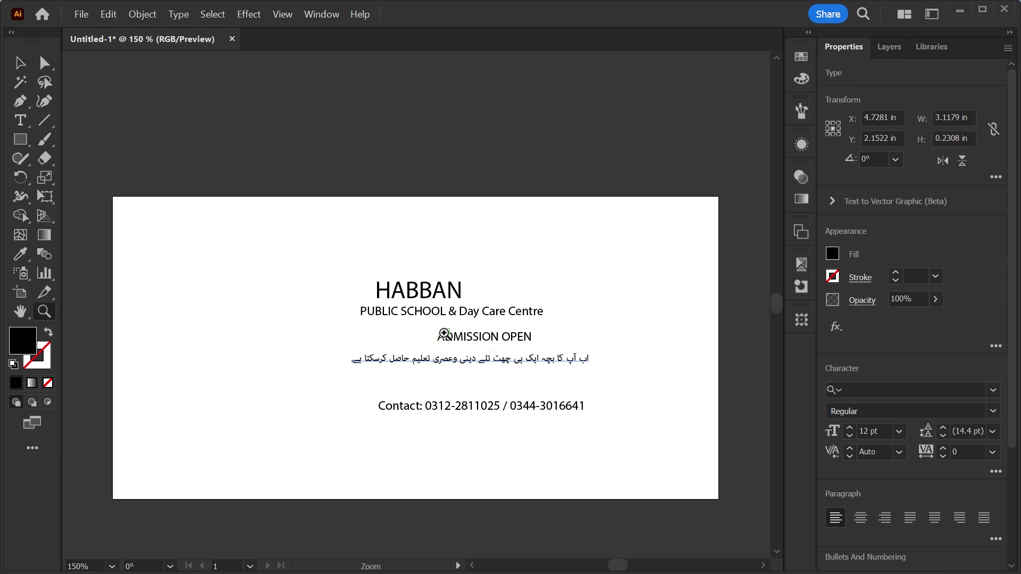
{"action": "left_click_drag", "start_coordinate": [447, 340], "coordinate": [503, 367]}
{"action": "key", "text": "v"}
Set the Urdu tagline in Jameel Noori Nastaleeq and scale it up slightly
{"action": "left_click", "coordinate": [872, 387]}
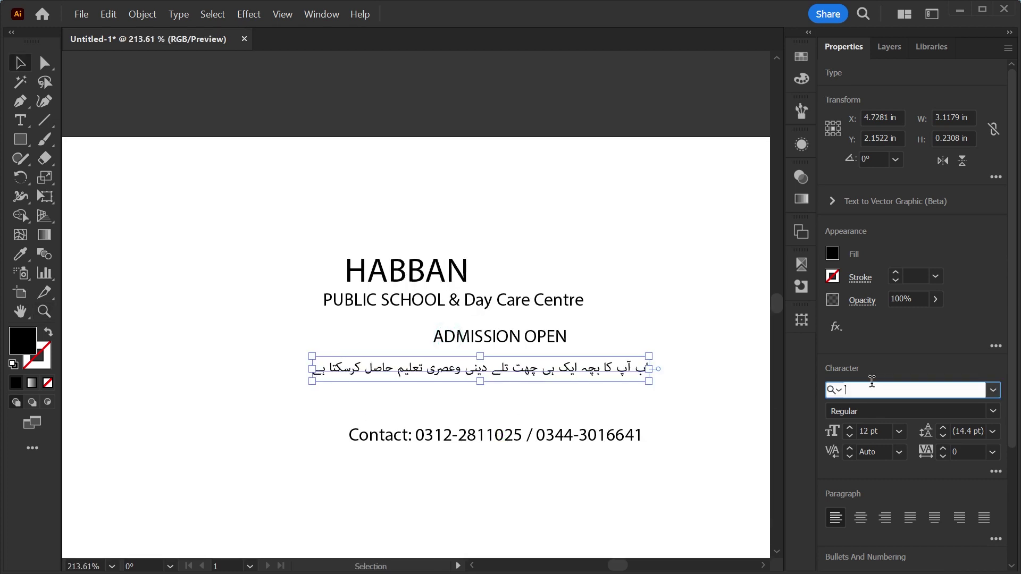
{"action": "type", "text": "جا"}
{"action": "key", "text": "BackSpace"}
{"action": "key", "text": "BackSpace"}
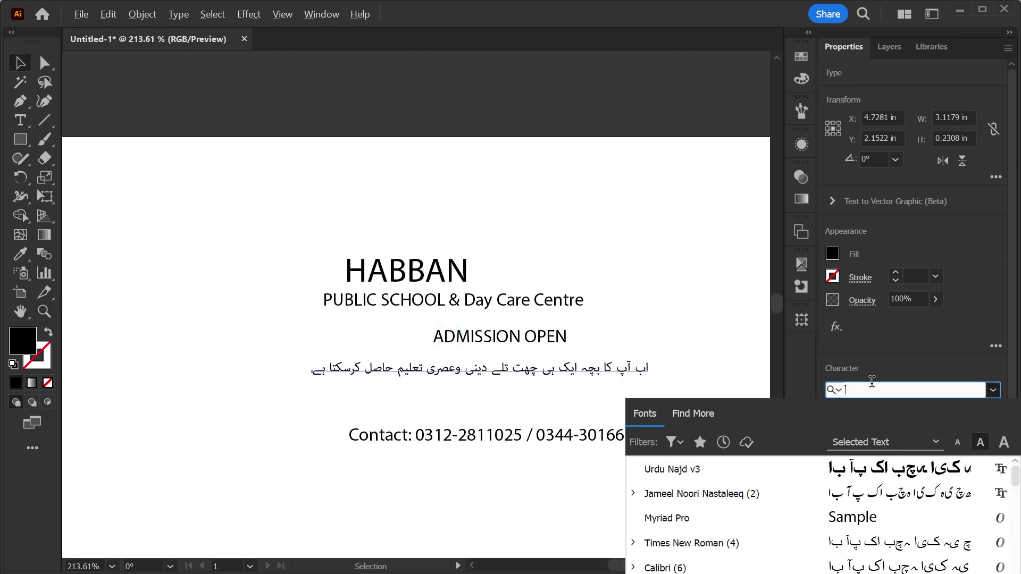
{"action": "type", "text": "jam"}
{"action": "key", "text": "Return"}
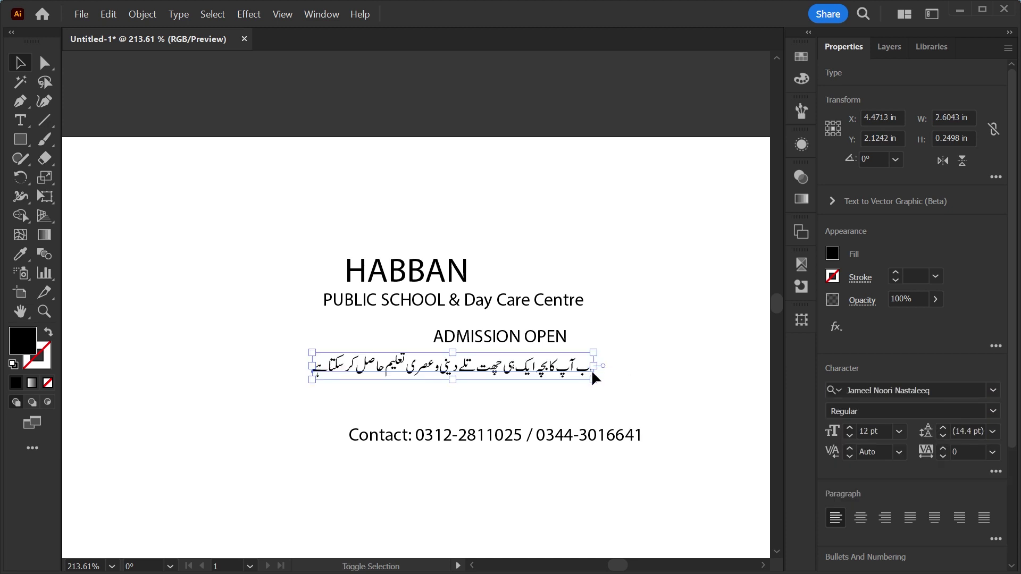
{"action": "left_click_drag", "start_coordinate": [596, 370], "coordinate": [626, 367]}
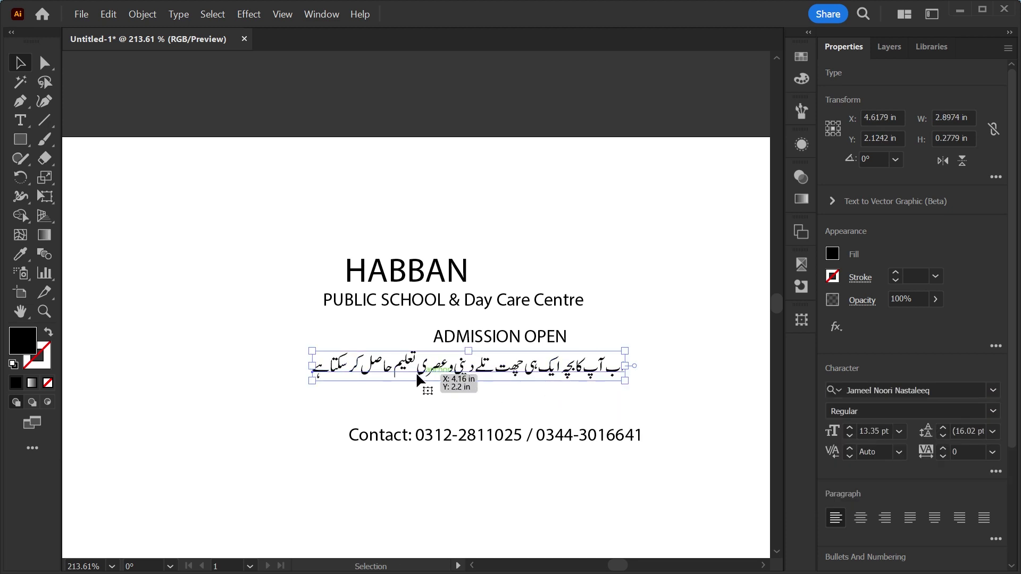
{"action": "left_click", "coordinate": [354, 496]}
{"action": "key", "text": "ctrl+0"}
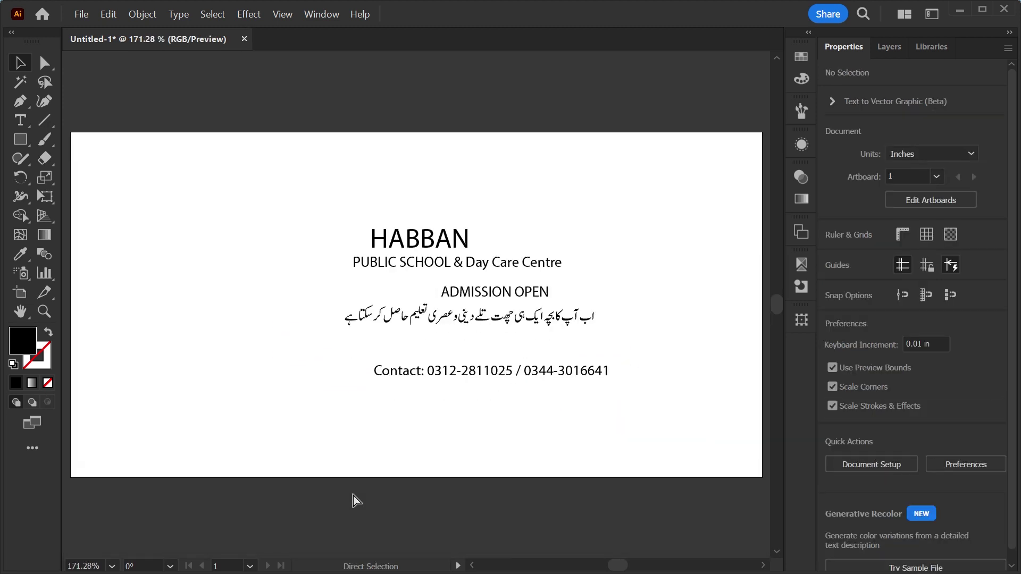
Draw a black full-width bar along the bottom of the artboard
{"action": "left_click", "coordinate": [20, 139]}
{"action": "mouse_move", "coordinate": [71, 476]}
{"action": "left_mouse_down"}
{"action": "mouse_move", "coordinate": [256, 454]}
{"action": "mouse_move", "coordinate": [538, 489]}
{"action": "mouse_move", "coordinate": [762, 466]}
{"action": "left_mouse_up"}
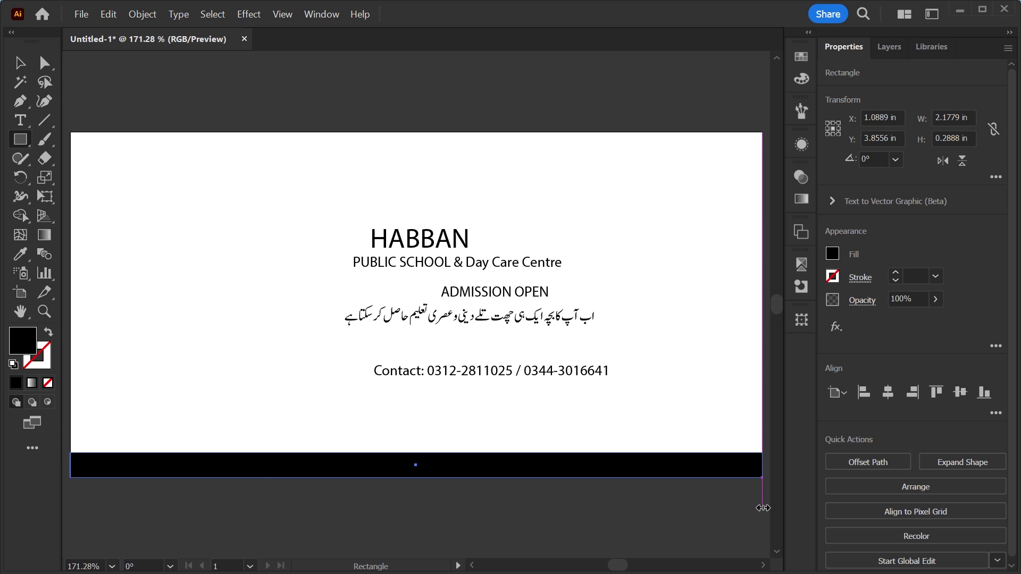
{"action": "left_click_drag", "start_coordinate": [417, 453], "coordinate": [417, 437]}
{"action": "key", "text": "v"}
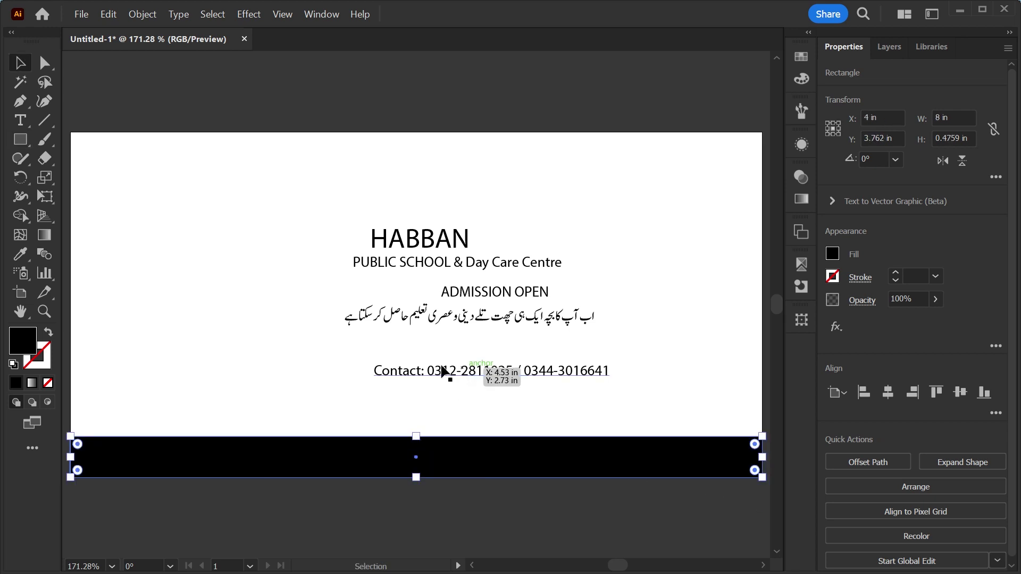
Move the contact line onto the black bar and colour it white
{"action": "left_click_drag", "start_coordinate": [430, 372], "coordinate": [374, 456]}
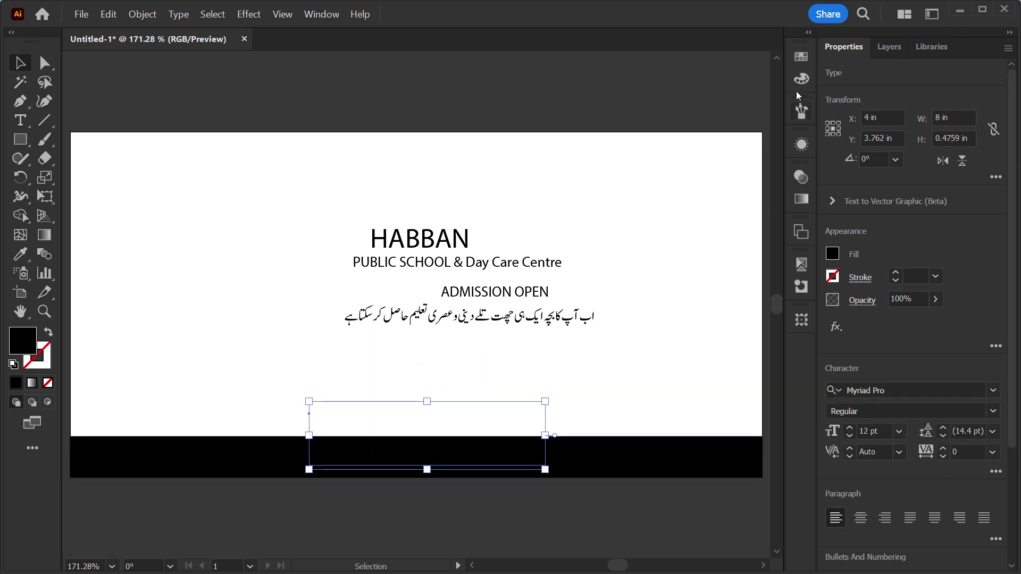
{"action": "left_click", "coordinate": [801, 56]}
{"action": "left_click", "coordinate": [626, 99]}
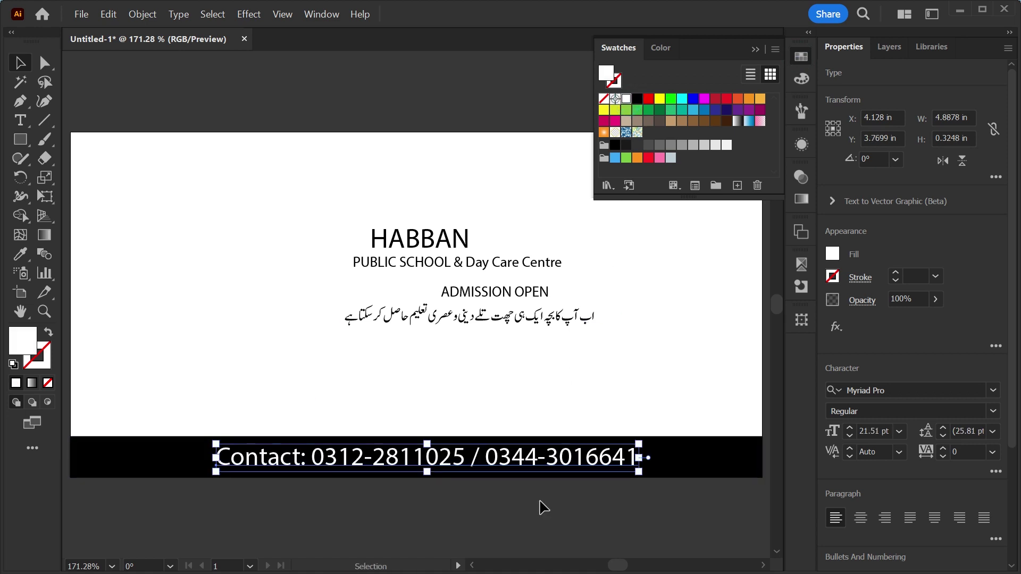
{"action": "left_click", "coordinate": [540, 505]}
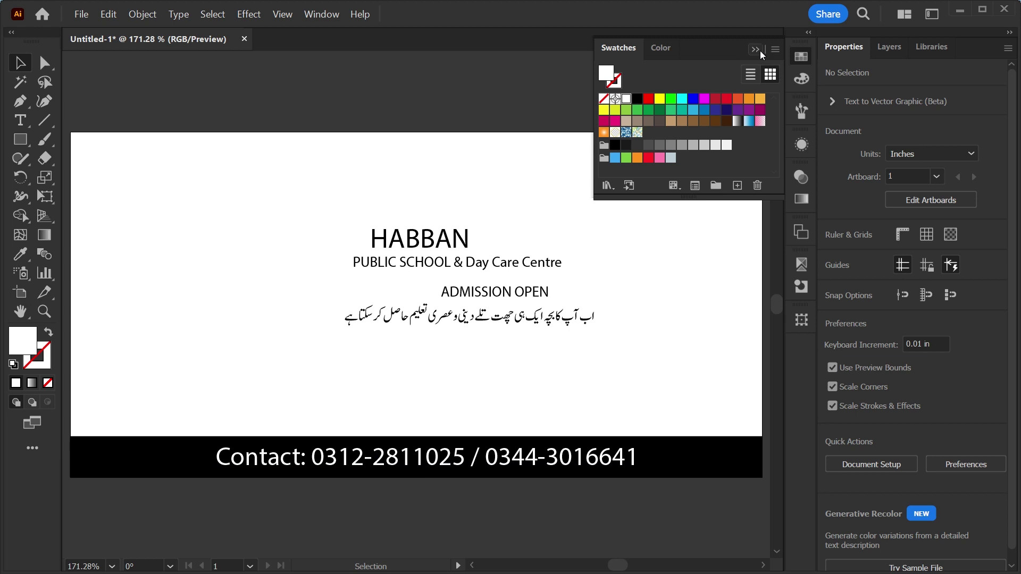
{"action": "left_click", "coordinate": [340, 234]}
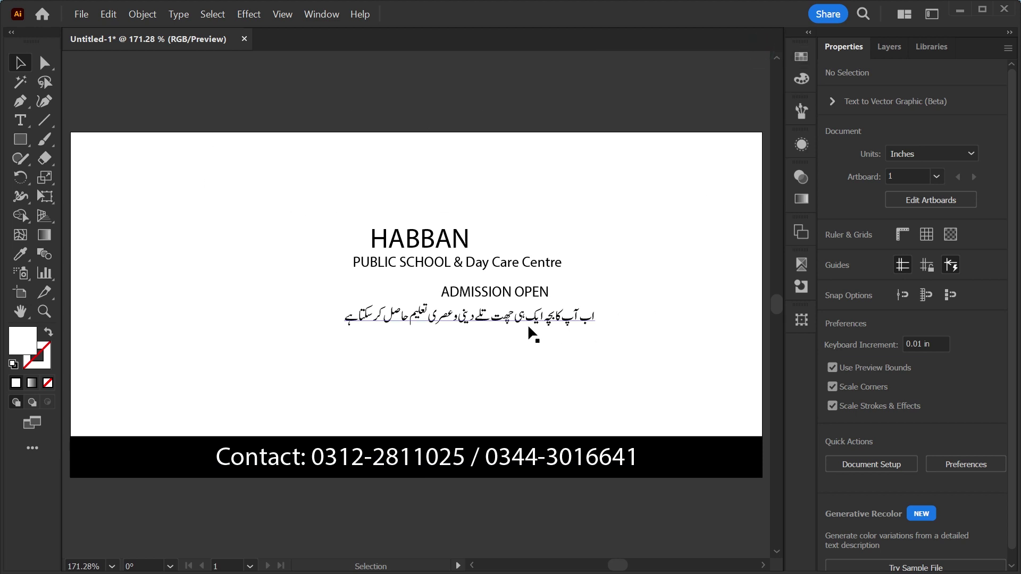
{"action": "left_click_drag", "start_coordinate": [439, 367], "coordinate": [542, 215]}
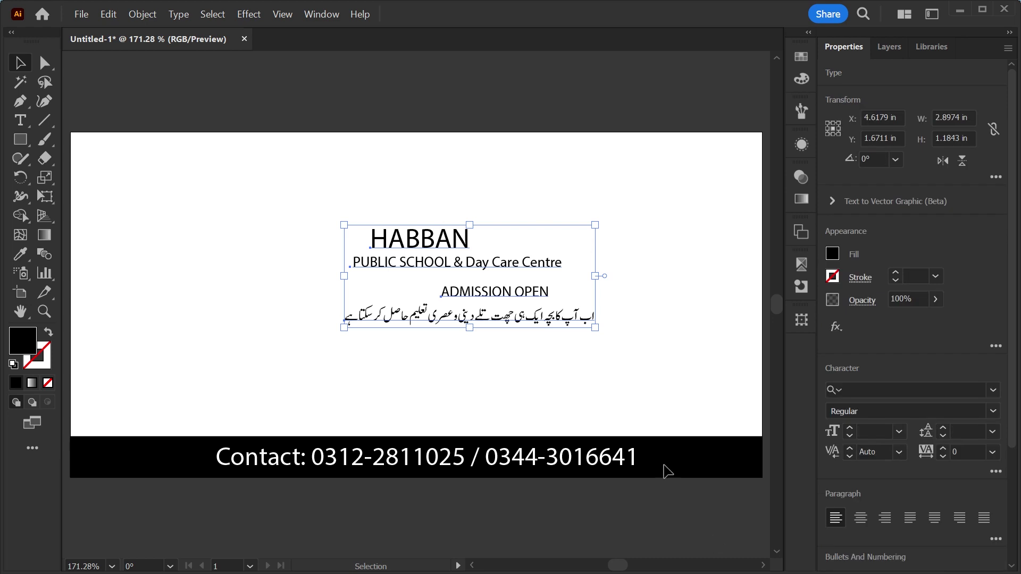
Draw a small square near the banner's top left
{"action": "left_click", "coordinate": [574, 387]}
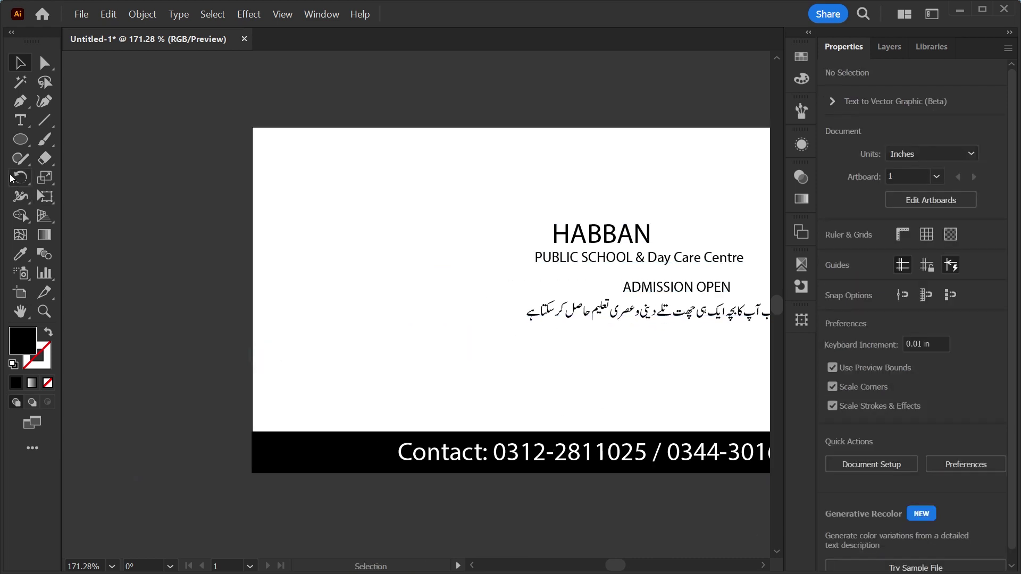
{"action": "left_click_drag", "start_coordinate": [21, 139], "coordinate": [68, 140]}
{"action": "mouse_move", "coordinate": [328, 169]}
{"action": "left_mouse_down"}
{"action": "mouse_move", "coordinate": [353, 195]}
{"action": "mouse_move", "coordinate": [351, 222]}
{"action": "left_mouse_up"}
{"action": "key", "text": "v"}
{"action": "left_click", "coordinate": [364, 256]}
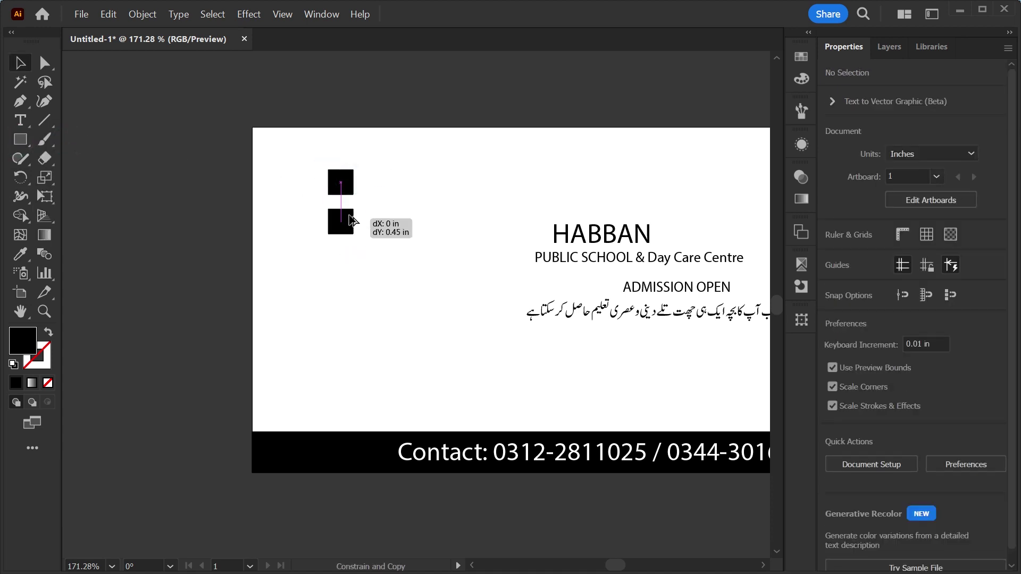
{"action": "scroll", "coordinate": [343, 163], "scroll_direction": "up", "scroll_amount": 3}
{"action": "left_click", "coordinate": [339, 197]}
Fill the top square with purple 4B0F79
{"action": "left_click", "coordinate": [802, 57]}
{"action": "left_click", "coordinate": [716, 110]}
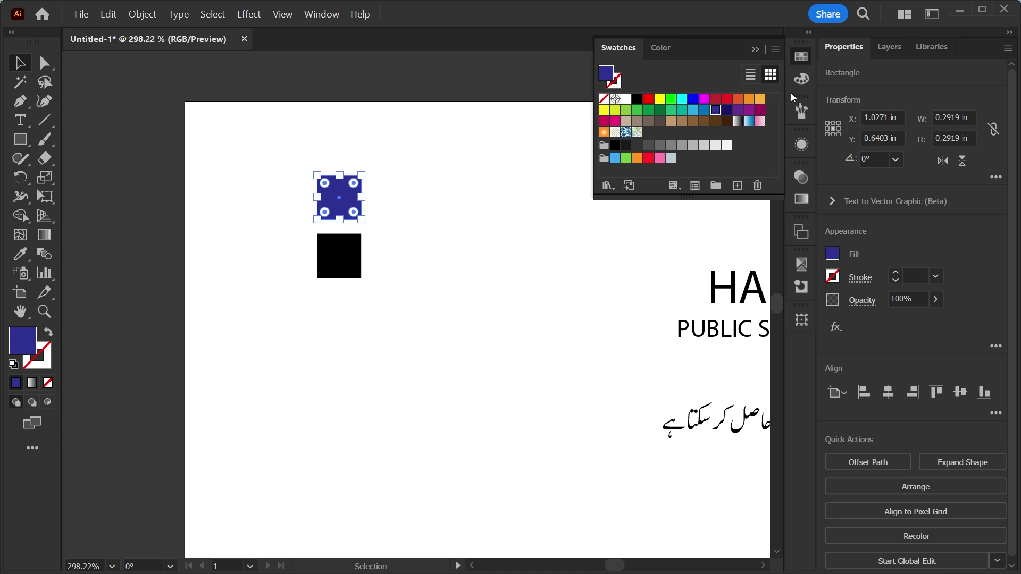
{"action": "left_click", "coordinate": [801, 78]}
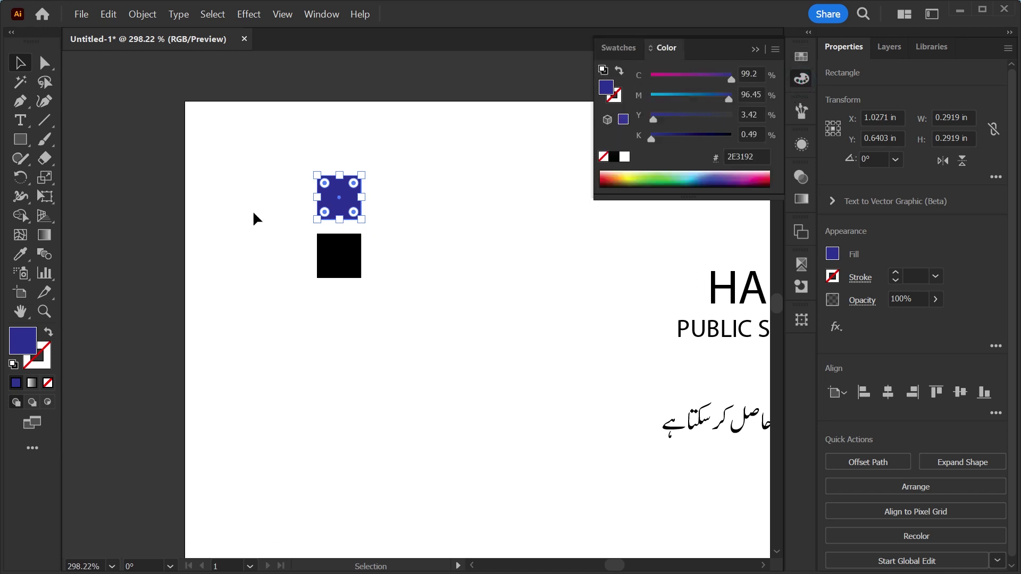
{"action": "double_click", "coordinate": [22, 340]}
{"action": "type", "text": "4B0F79"}
{"action": "left_click", "coordinate": [788, 296]}
Give the lower square a bright orange fill
{"action": "left_click", "coordinate": [346, 266]}
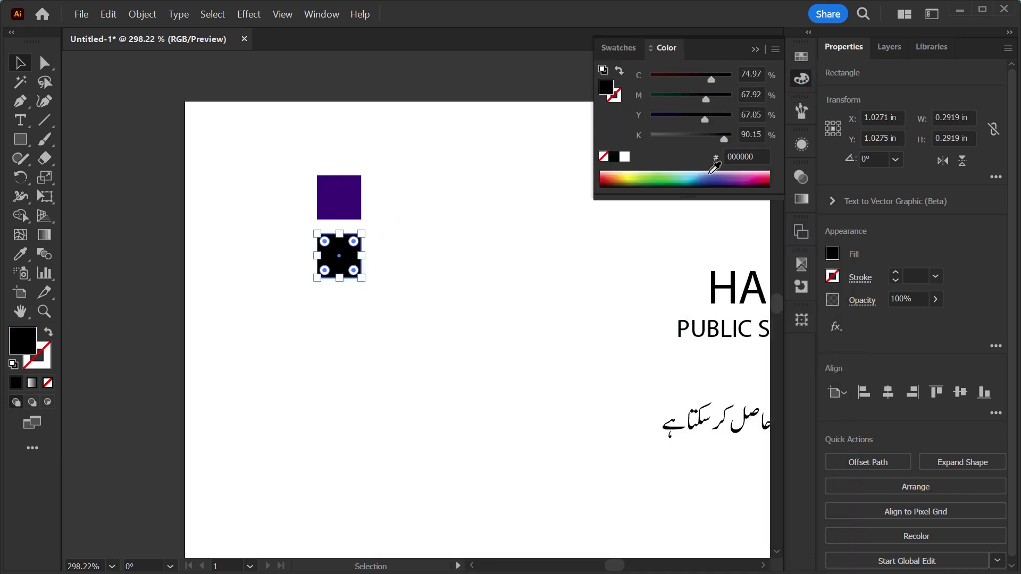
{"action": "left_click", "coordinate": [615, 179]}
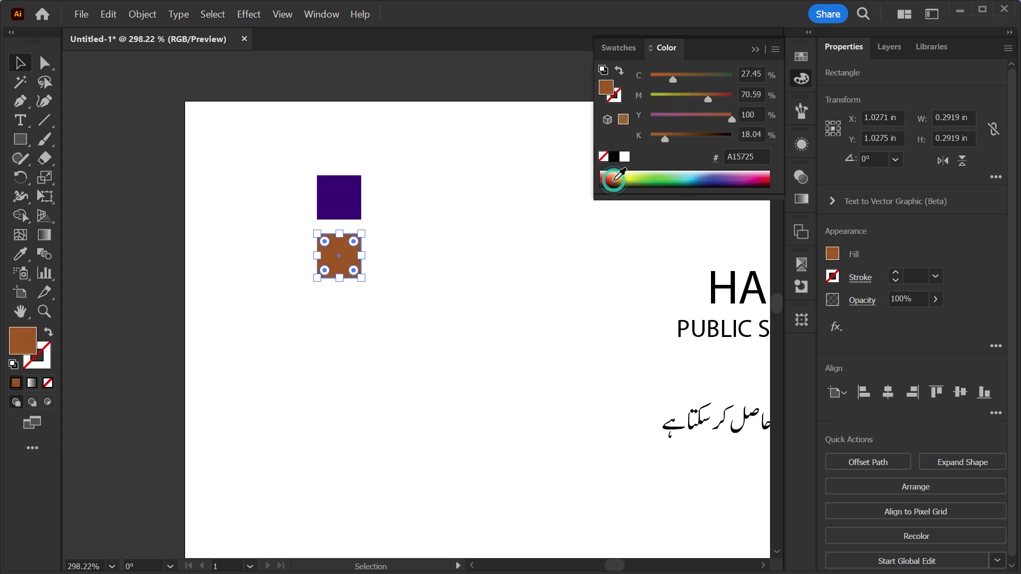
{"action": "double_click", "coordinate": [20, 347]}
{"action": "left_click", "coordinate": [569, 301]}
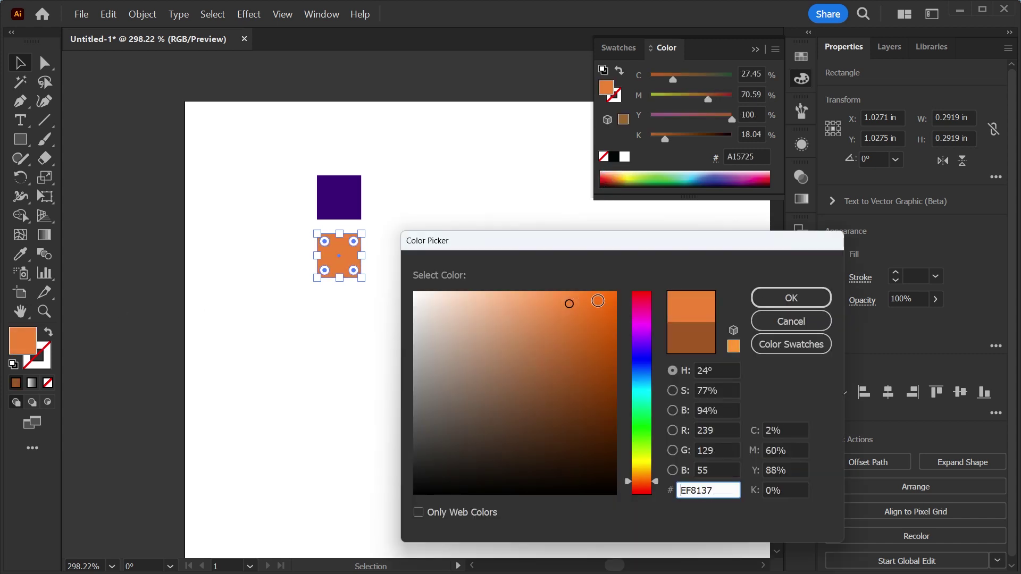
{"action": "left_click", "coordinate": [789, 296]}
Copy the orange square downward and shift its colour to teal
{"action": "left_click_drag", "start_coordinate": [354, 278], "coordinate": [354, 337]}
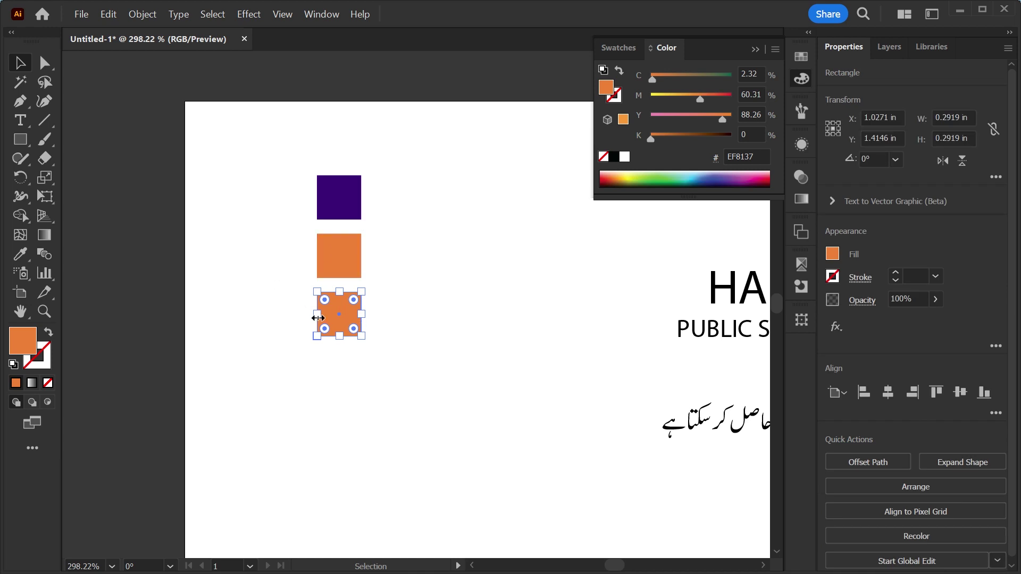
{"action": "double_click", "coordinate": [29, 343]}
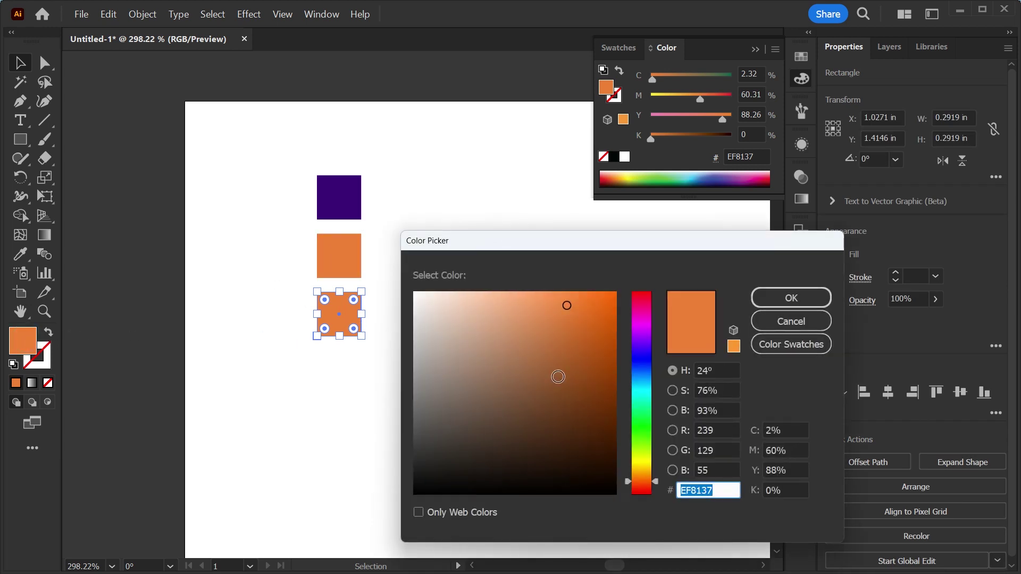
{"action": "left_click_drag", "start_coordinate": [647, 446], "coordinate": [652, 413]}
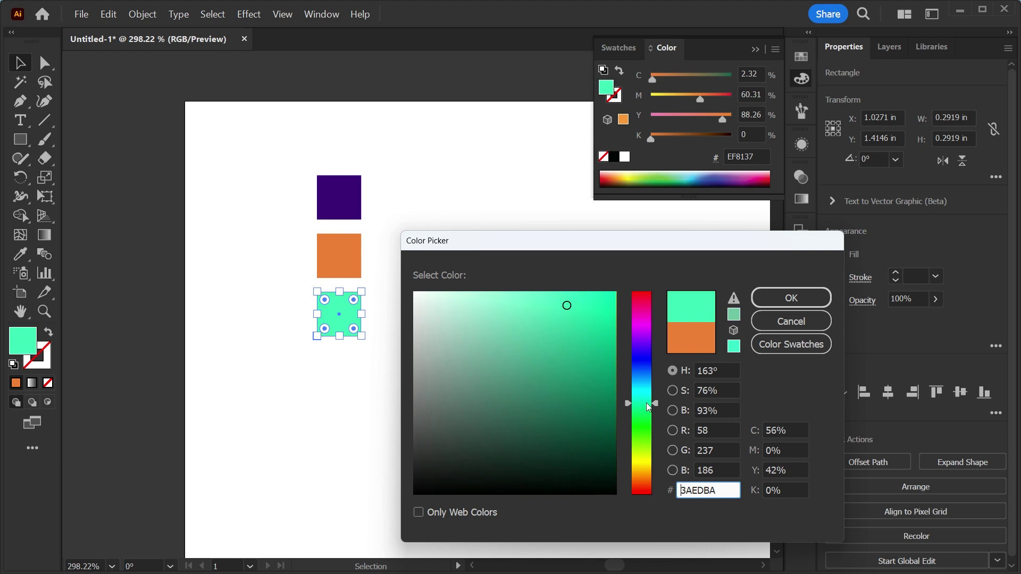
{"action": "left_click_drag", "start_coordinate": [652, 411], "coordinate": [651, 408]}
{"action": "left_click_drag", "start_coordinate": [570, 303], "coordinate": [595, 302]}
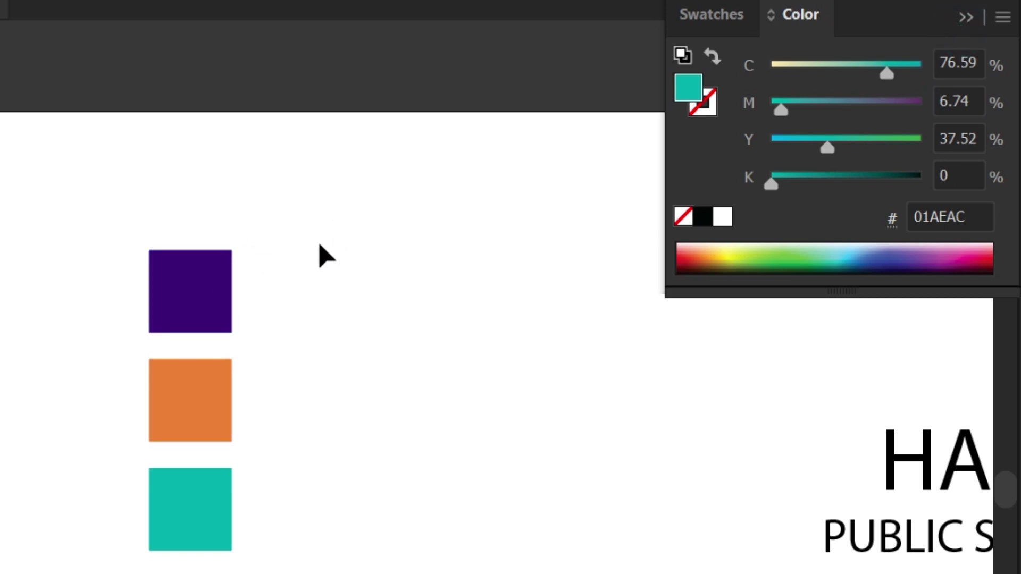
Check the squares' hex colours (3A0B77, EF8137, 01AEAC) and move them left off the artboard
{"action": "left_click", "coordinate": [187, 275]}
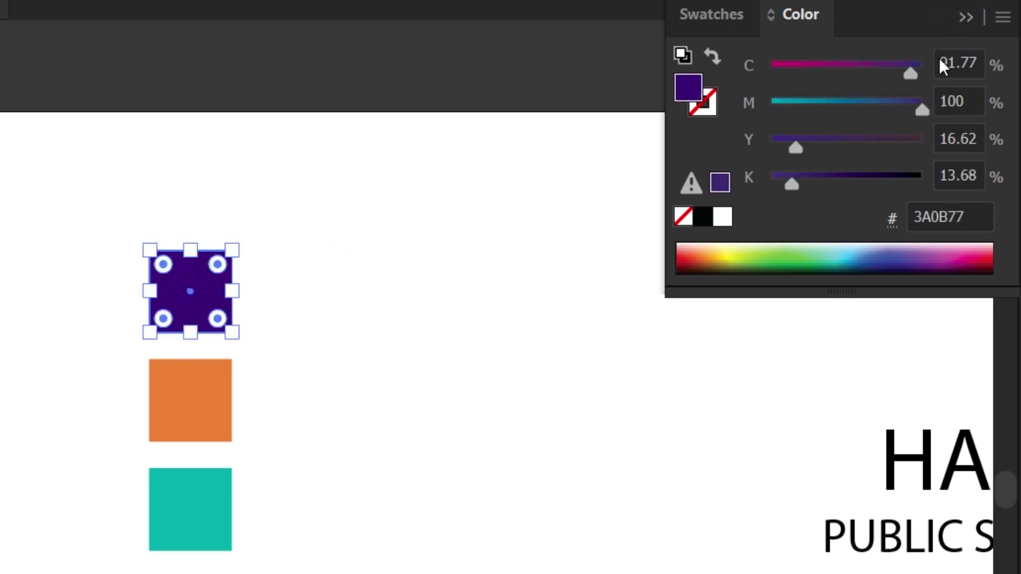
{"action": "left_click", "coordinate": [958, 216]}
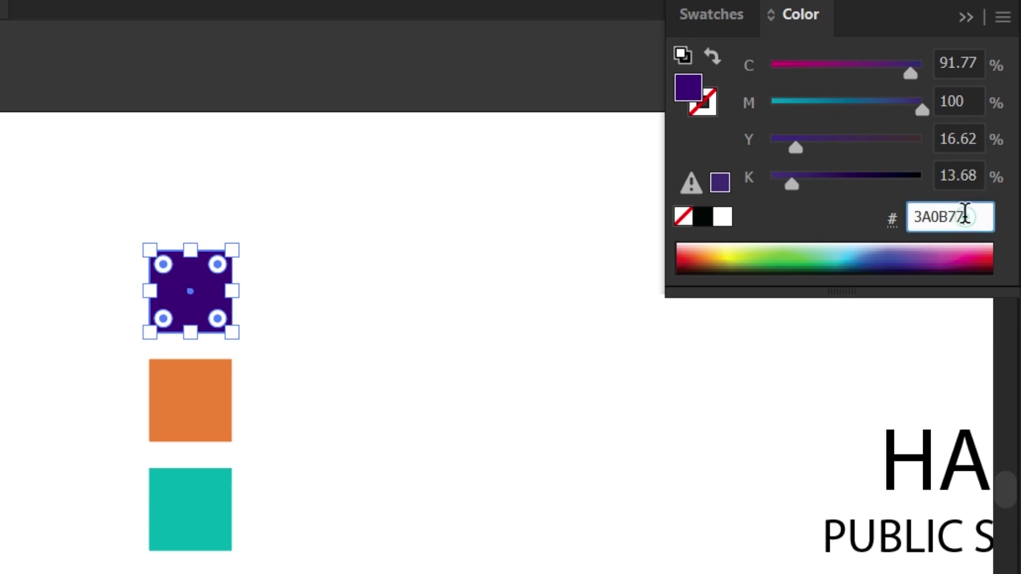
{"action": "left_click", "coordinate": [198, 410]}
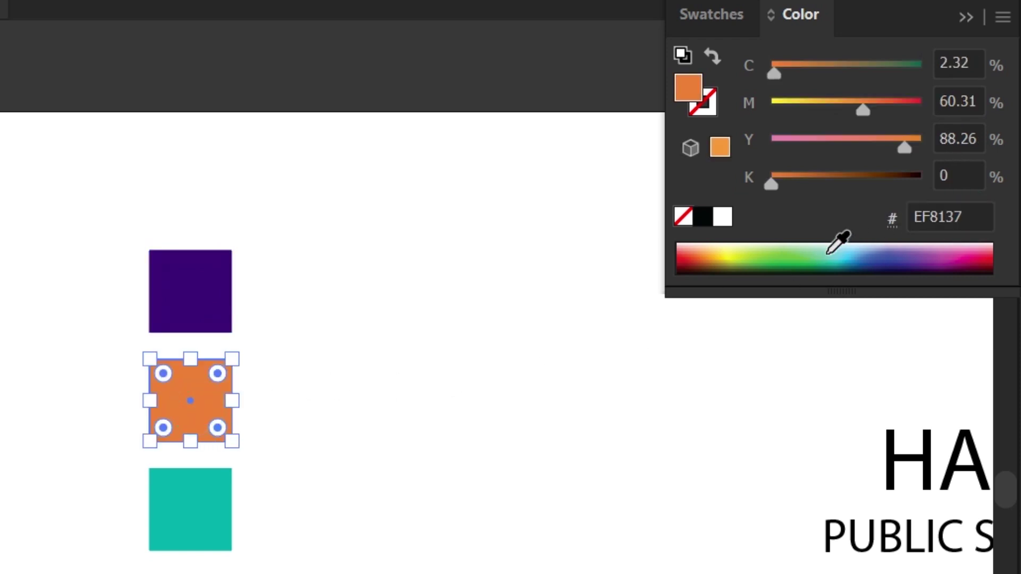
{"action": "left_click", "coordinate": [957, 217]}
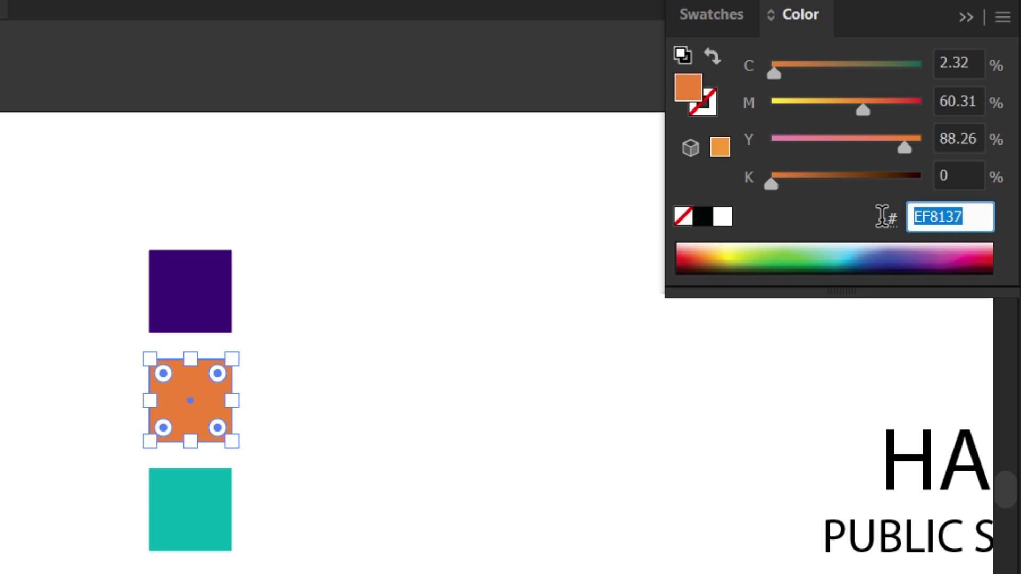
{"action": "left_click", "coordinate": [213, 508]}
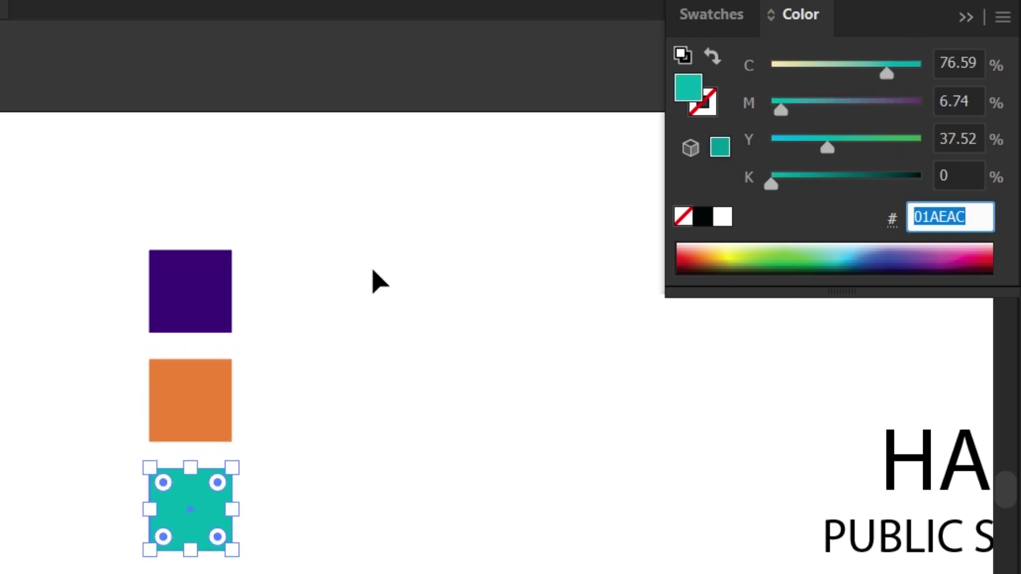
{"action": "left_click_drag", "start_coordinate": [357, 247], "coordinate": [133, 564]}
{"action": "left_click_drag", "start_coordinate": [170, 455], "coordinate": [18, 388]}
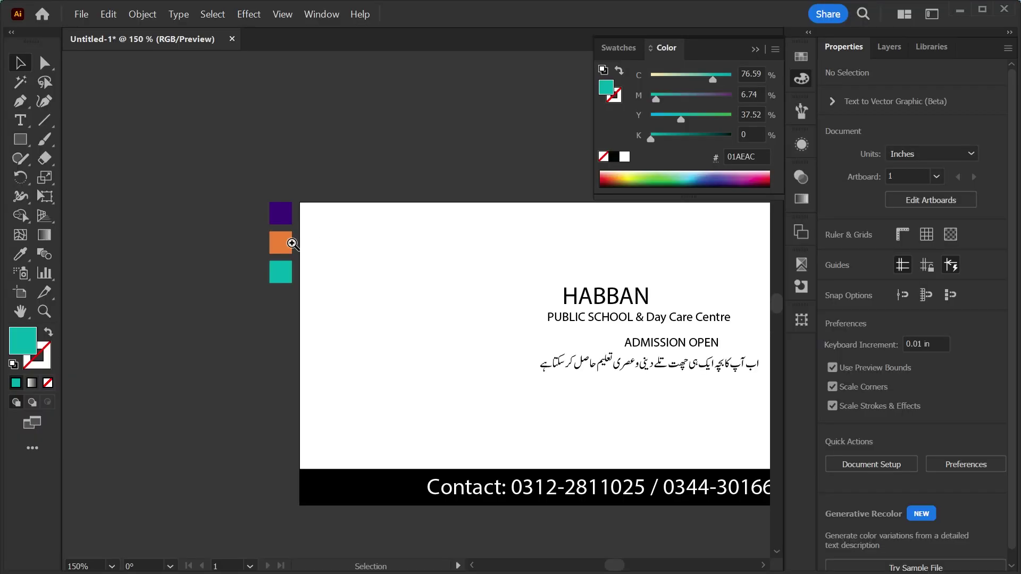
Add an 8 × 4 inch background rectangle behind the artwork, filled with the orange sample
{"action": "key", "text": "z"}
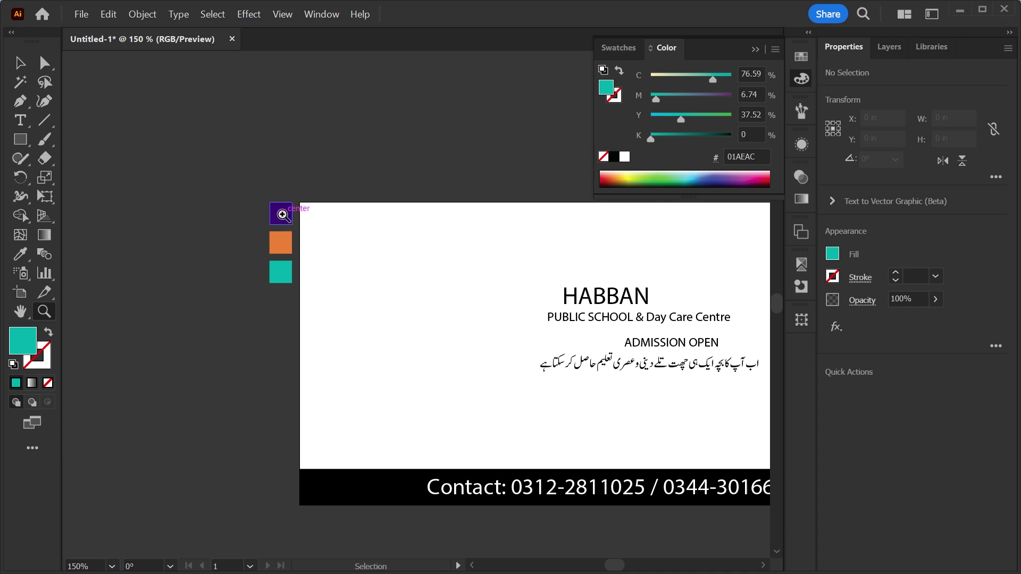
{"action": "left_click", "coordinate": [21, 140]}
{"action": "left_click", "coordinate": [410, 256]}
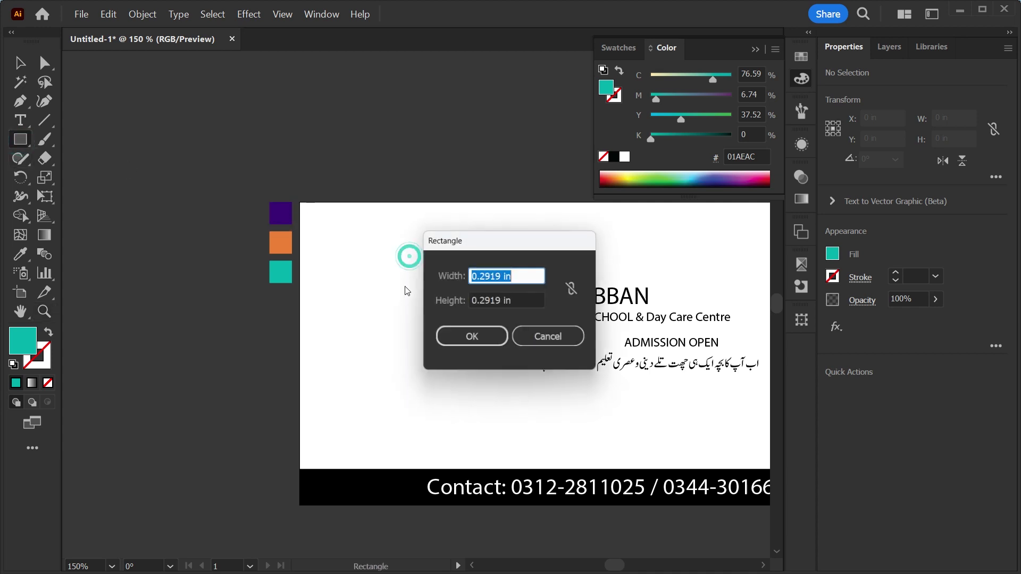
{"action": "type", "text": "8"}
{"action": "key", "text": "Tab"}
{"action": "type", "text": "4"}
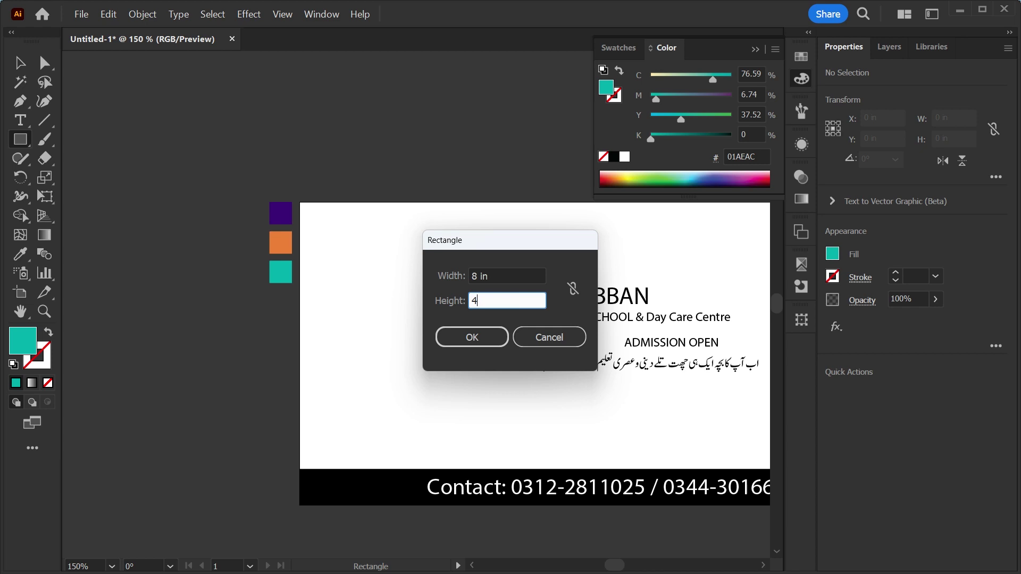
{"action": "key", "text": "Return"}
{"action": "key", "text": "ctrl+shift+bracketleft"}
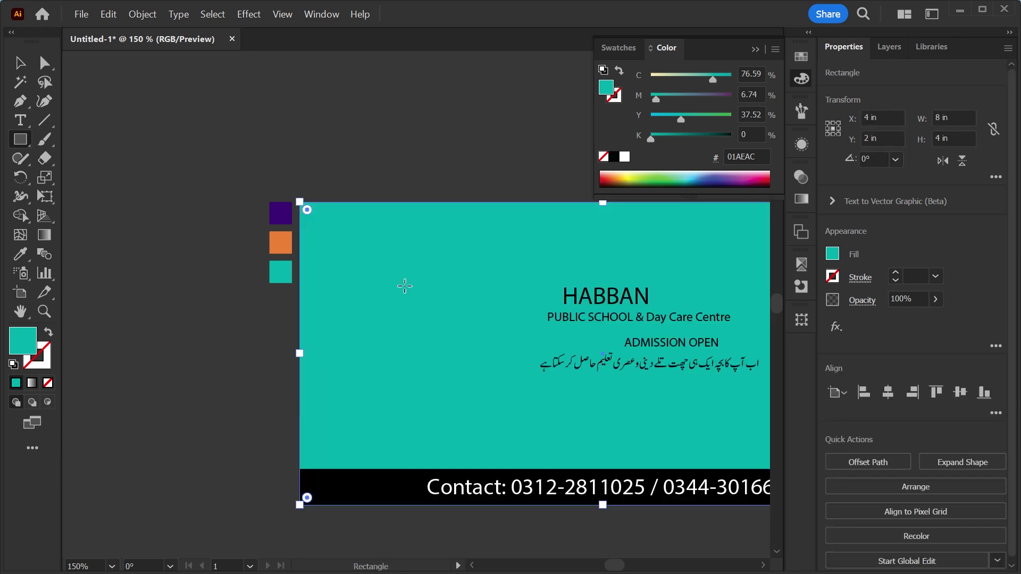
{"action": "key", "text": "i"}
{"action": "left_click", "coordinate": [281, 244]}
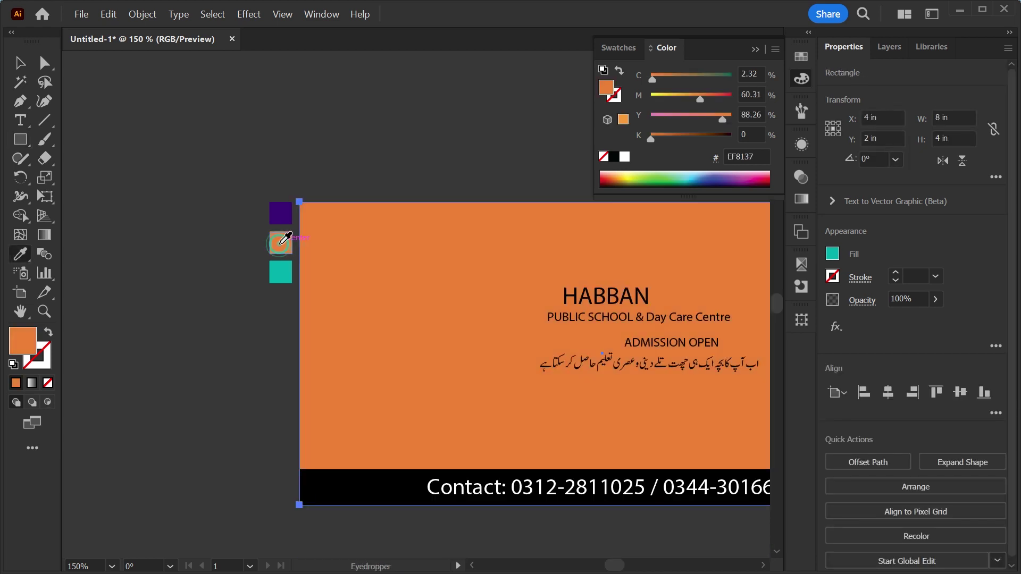
{"action": "key", "text": "ctrl+shift+a"}
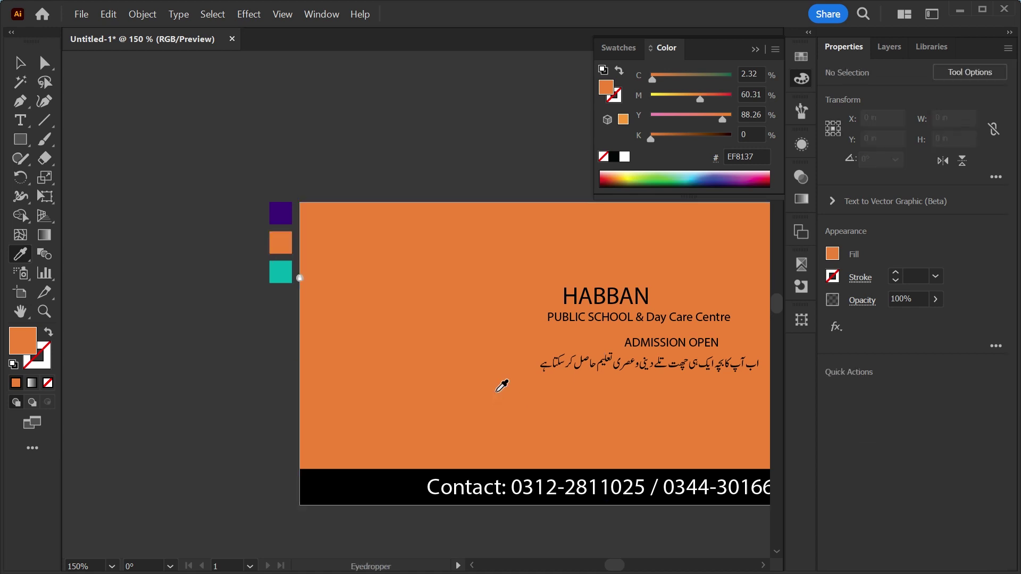
Recolour the bottom contact bar with the purple sample
{"action": "scroll", "coordinate": [492, 383], "scroll_direction": "up", "scroll_amount": 1}
{"action": "scroll", "coordinate": [496, 376], "scroll_direction": "left", "scroll_amount": 5}
{"action": "key", "text": "v"}
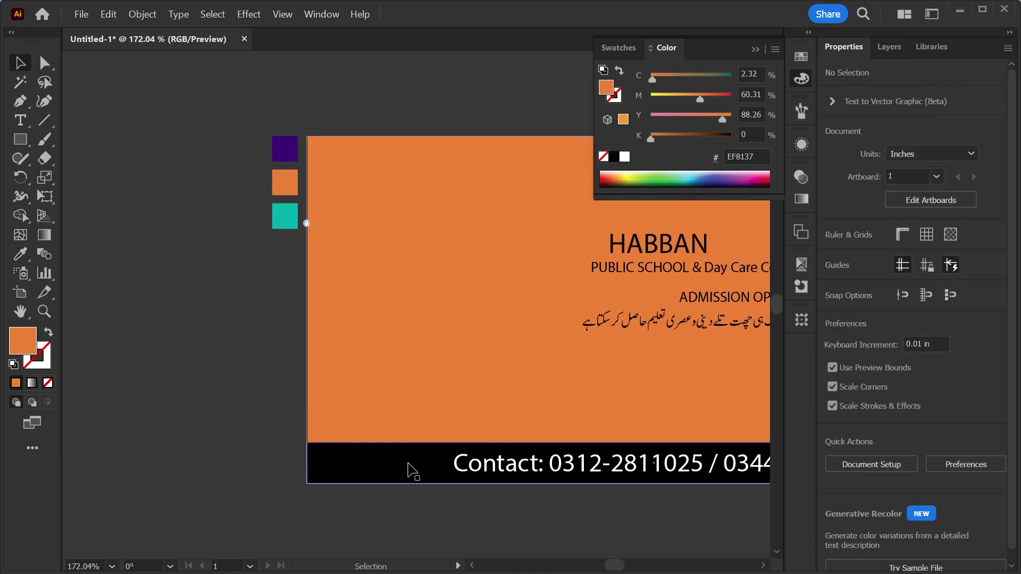
{"action": "left_click", "coordinate": [398, 458]}
{"action": "key", "text": "i"}
{"action": "left_click", "coordinate": [287, 152]}
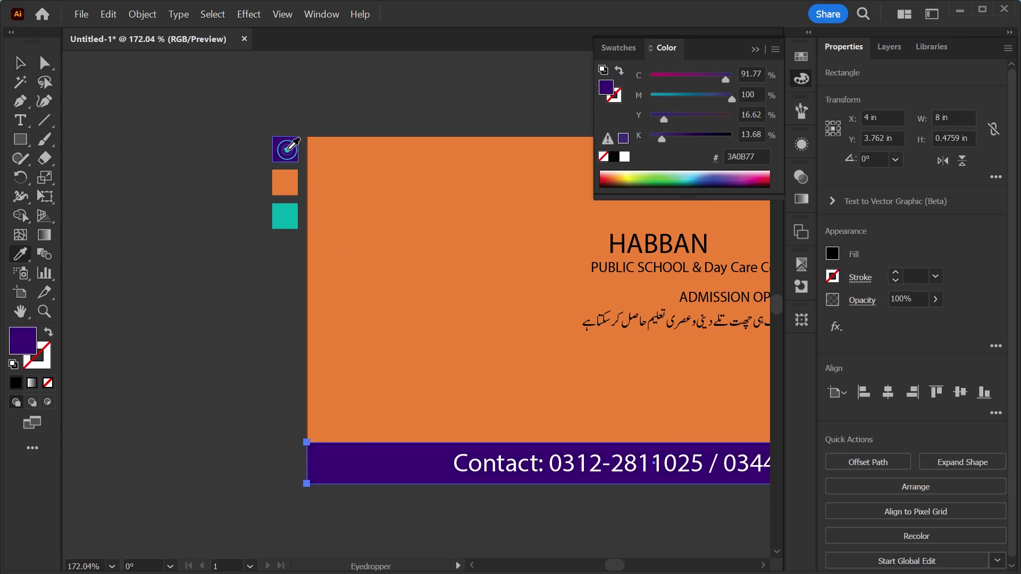
{"action": "key", "text": "ctrl+shift+a"}
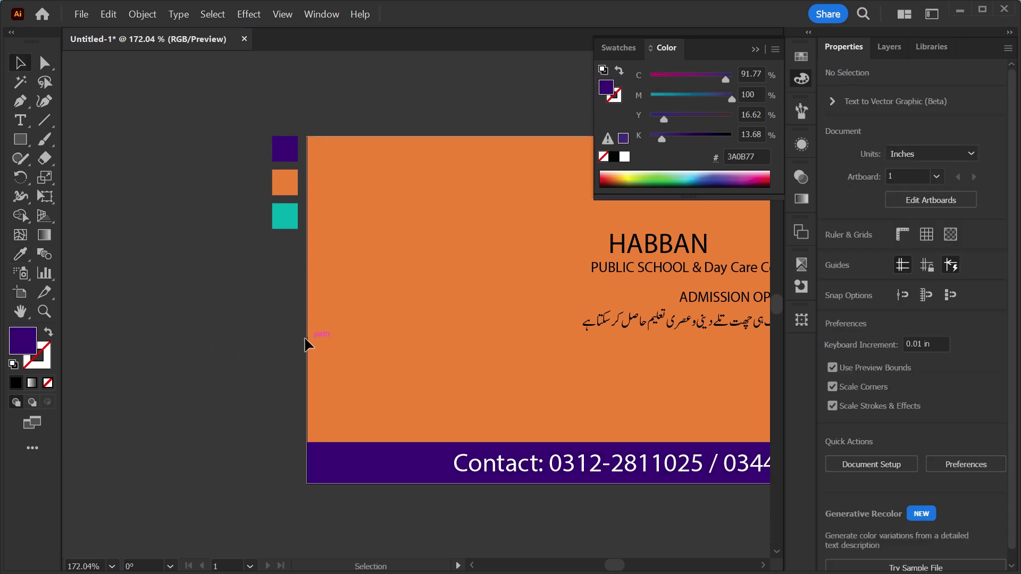
{"action": "key", "text": "v"}
{"action": "scroll", "coordinate": [312, 342], "scroll_direction": "up", "scroll_amount": 1}
{"action": "scroll", "coordinate": [312, 342], "scroll_direction": "right", "scroll_amount": 1}
{"action": "left_click", "coordinate": [22, 140]}
Draw a white circle at the banner's upper left and zoom in on it
{"action": "left_click", "coordinate": [61, 176]}
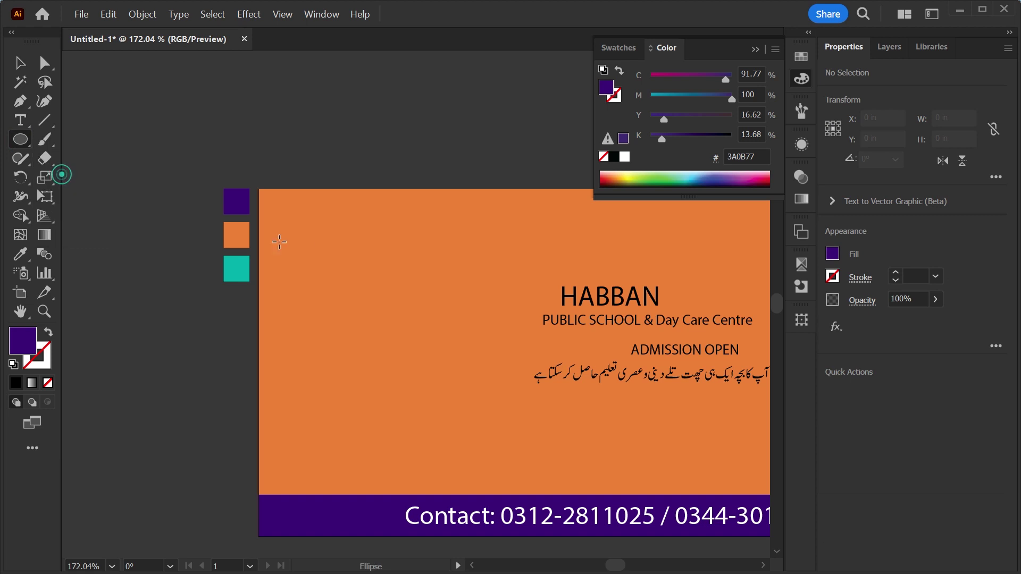
{"action": "left_click_drag", "start_coordinate": [336, 230], "coordinate": [475, 368]}
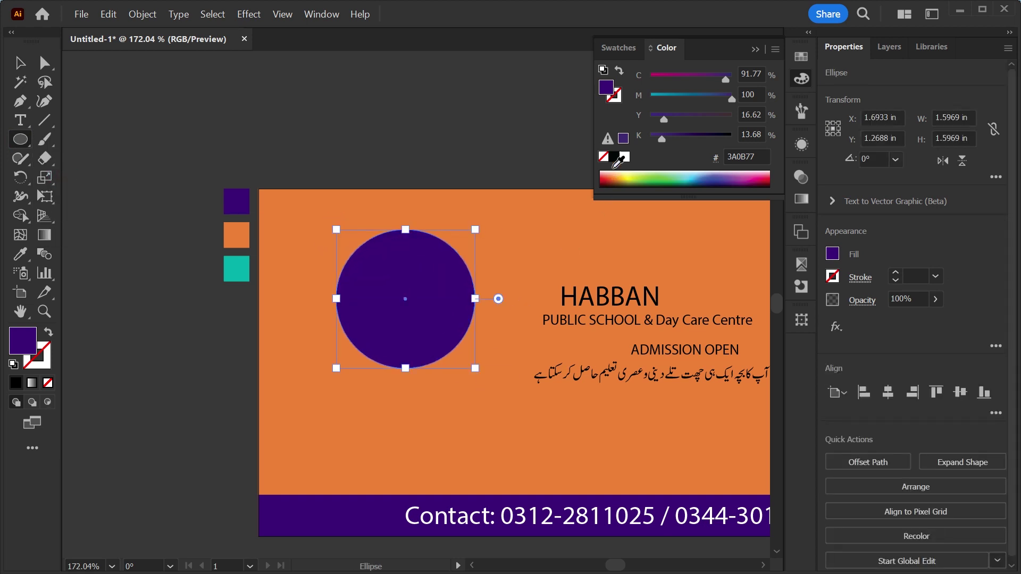
{"action": "left_click", "coordinate": [625, 156]}
{"action": "key", "text": "z"}
{"action": "mouse_move", "coordinate": [399, 265]}
{"action": "left_mouse_down"}
{"action": "mouse_move", "coordinate": [536, 353]}
{"action": "mouse_move", "coordinate": [463, 312]}
{"action": "left_mouse_up"}
{"action": "key", "text": "v"}
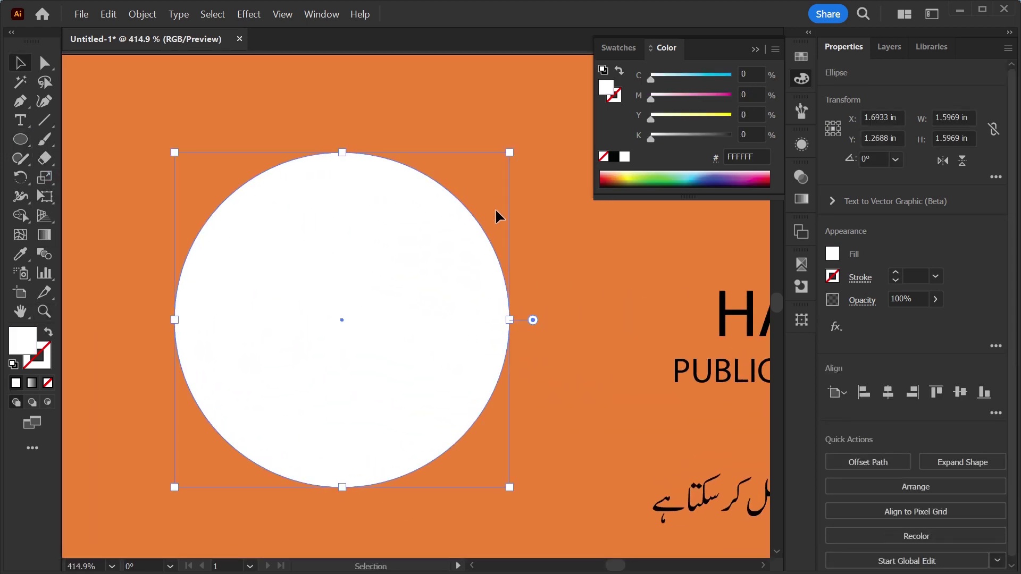
Try a 0.125 Offset Path on the circle, then cancel without applying it
{"action": "left_click", "coordinate": [857, 463]}
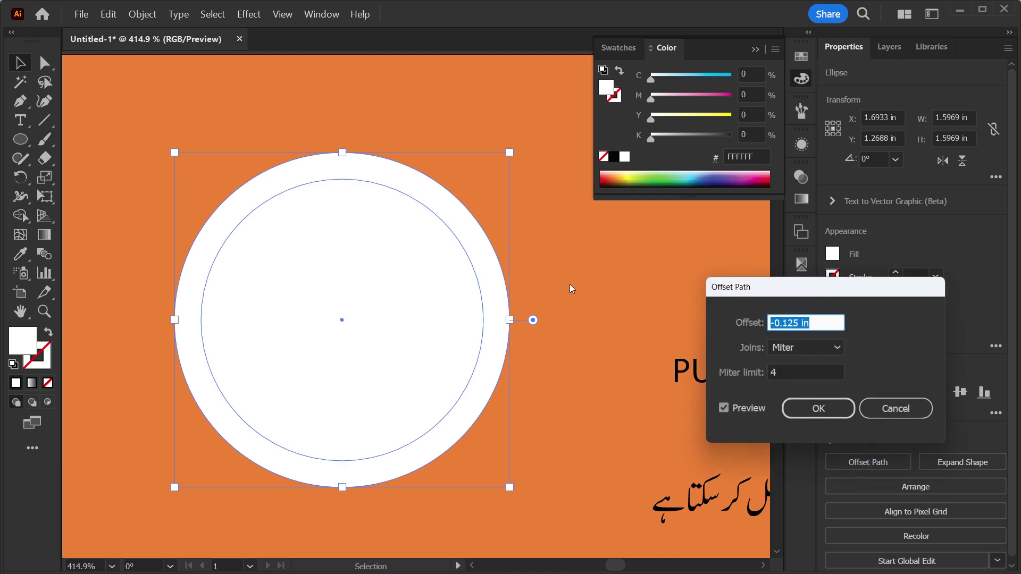
{"action": "triple_click", "coordinate": [790, 323]}
{"action": "left_click_drag", "start_coordinate": [846, 299], "coordinate": [676, 277]}
{"action": "type", "text": "0.125"}
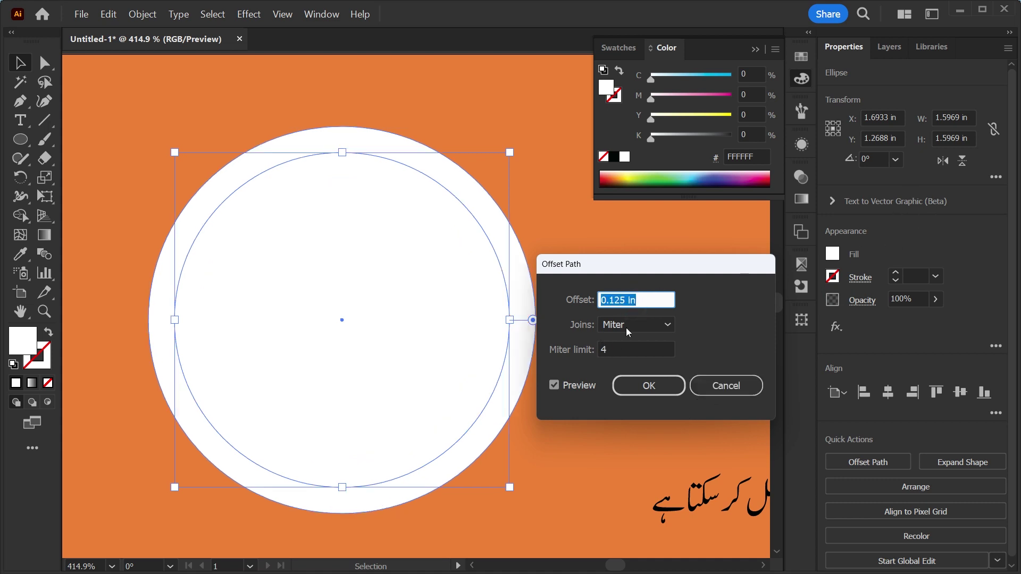
{"action": "left_click", "coordinate": [621, 302]}
{"action": "triple_click", "coordinate": [621, 301]}
{"action": "left_click", "coordinate": [722, 387]}
{"action": "left_click", "coordinate": [587, 311]}
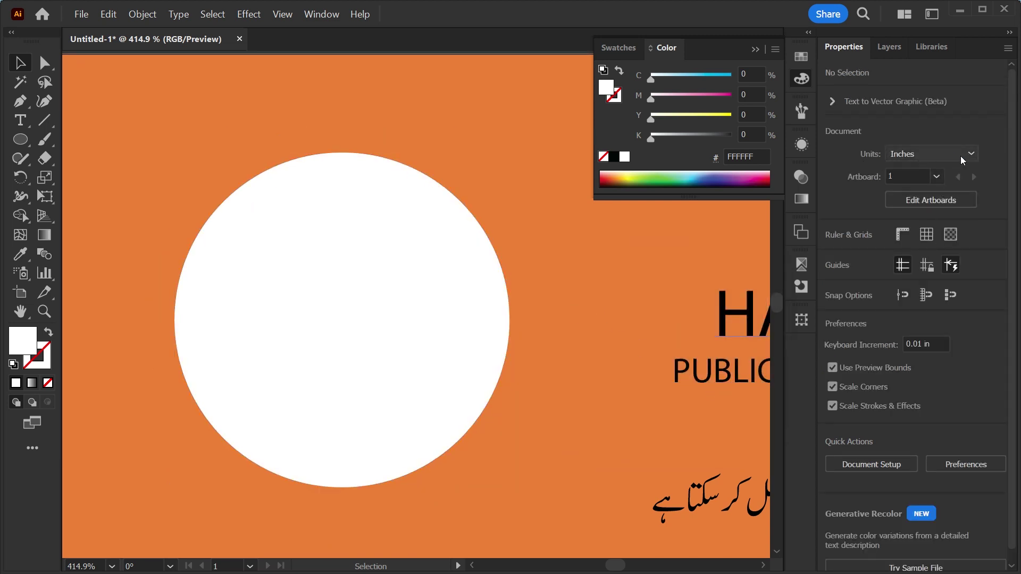
Switch the document units to pixels and give the white circle a 0 pt stroke
{"action": "left_click", "coordinate": [963, 159]}
{"action": "left_click", "coordinate": [919, 169]}
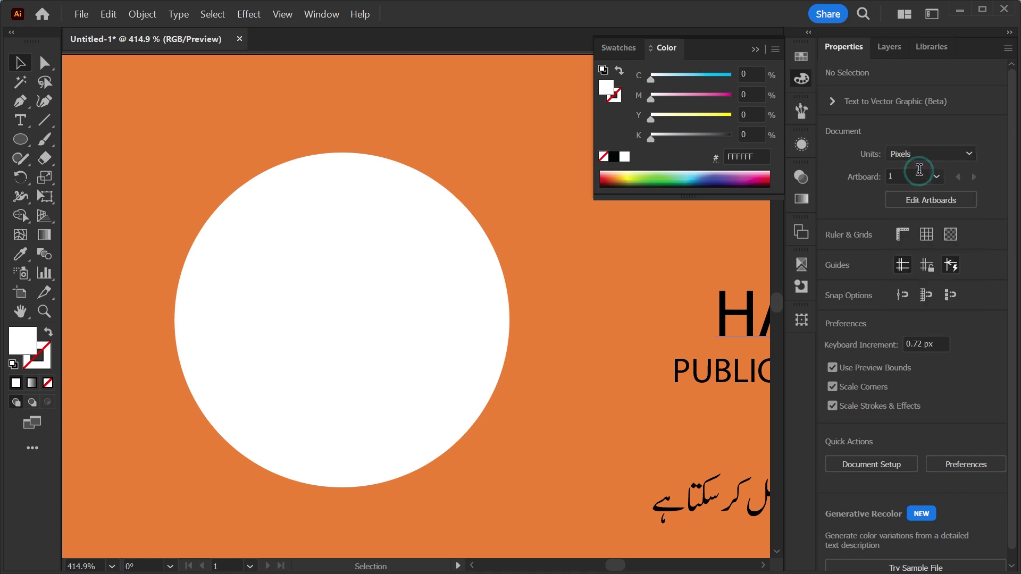
{"action": "left_click", "coordinate": [443, 295]}
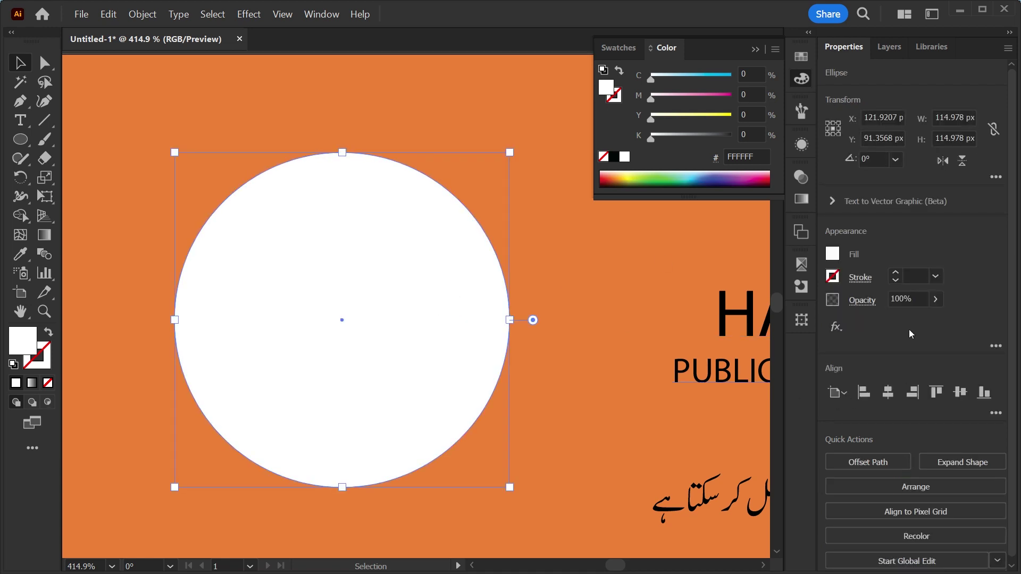
{"action": "left_click", "coordinate": [913, 278]}
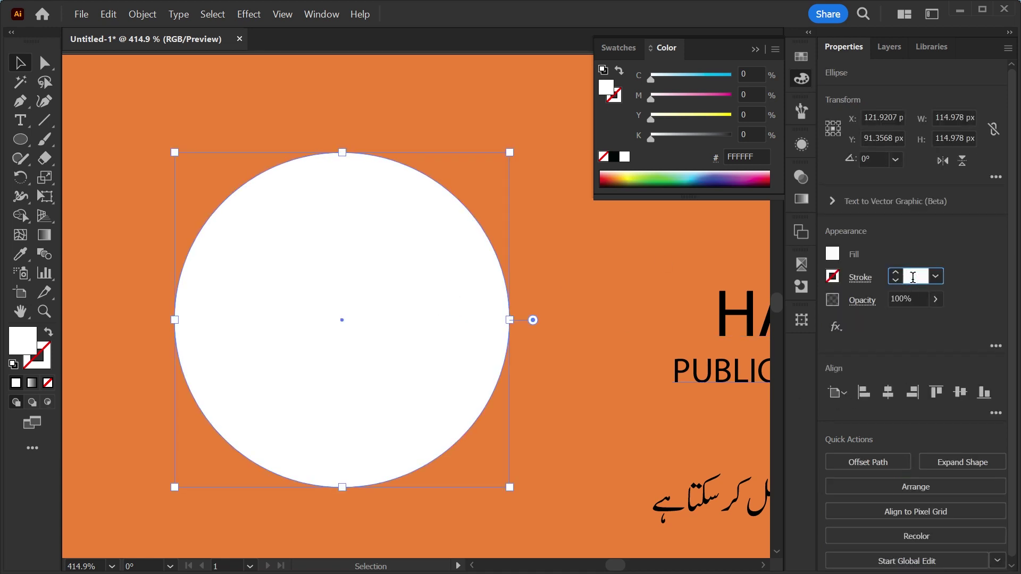
{"action": "left_click", "coordinate": [518, 345]}
{"action": "left_click", "coordinate": [455, 340]}
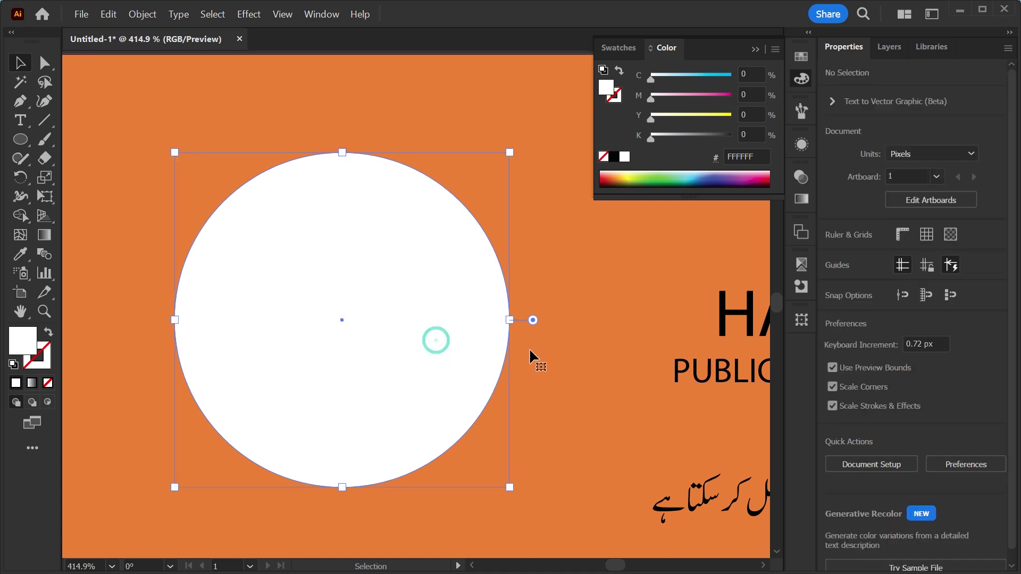
Create a -5 px inset circle filled 53C8EA, then start offsetting the outer circle
{"action": "left_click", "coordinate": [868, 462]}
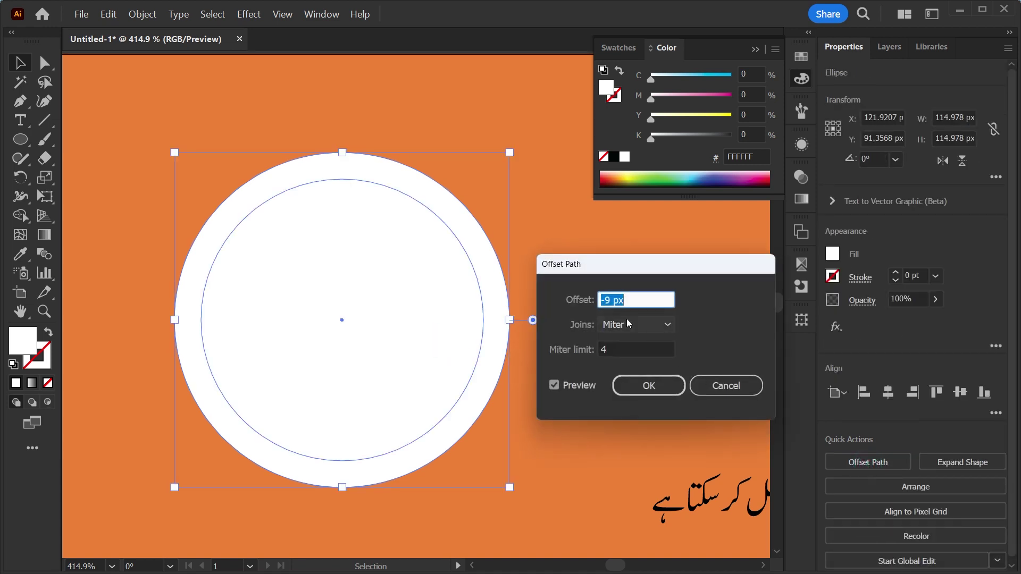
{"action": "key", "text": "Up"}
{"action": "key", "text": "Up"}
{"action": "key", "text": "Up"}
{"action": "key", "text": "Up"}
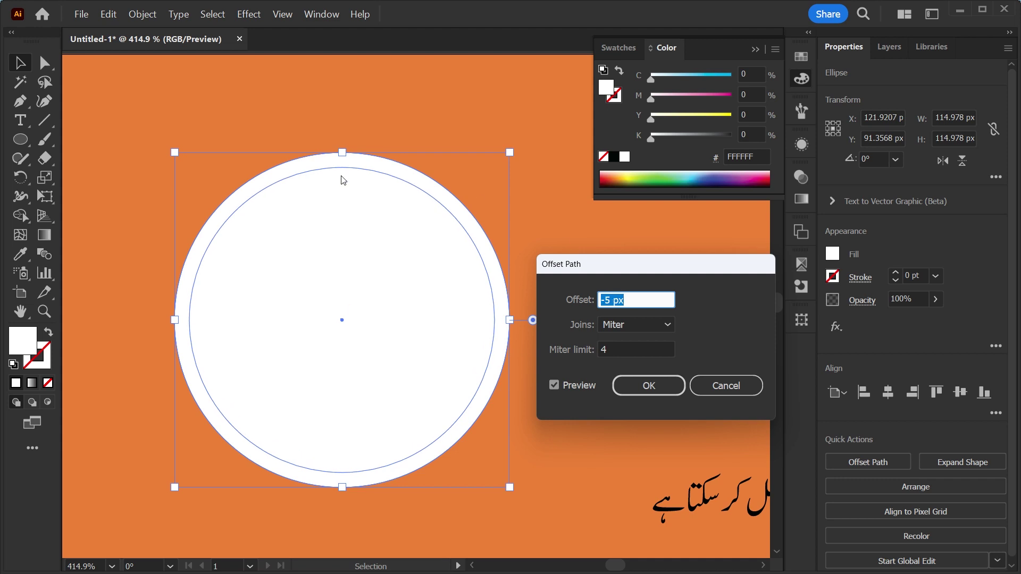
{"action": "left_click", "coordinate": [656, 388]}
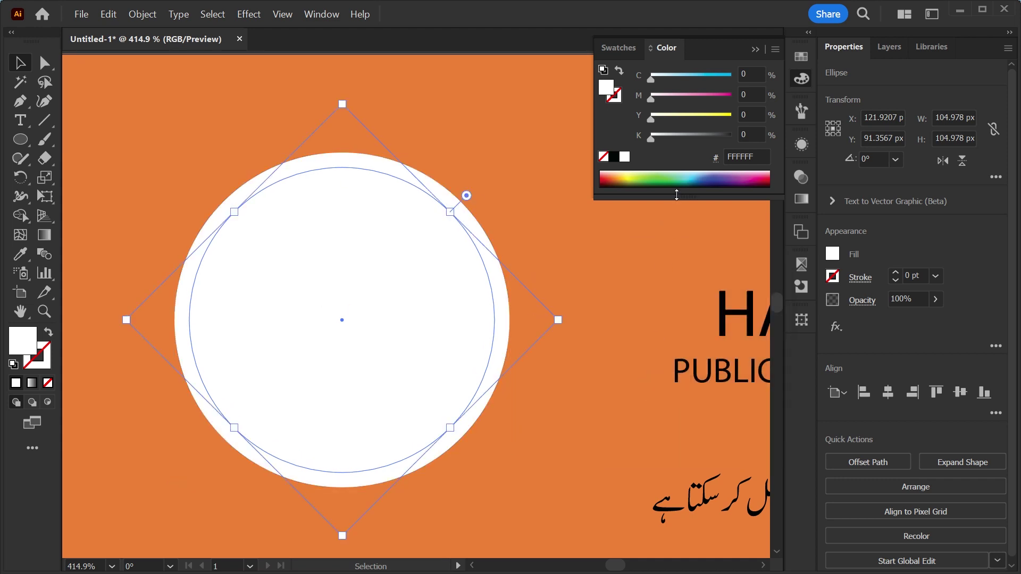
{"action": "left_click", "coordinate": [691, 176]}
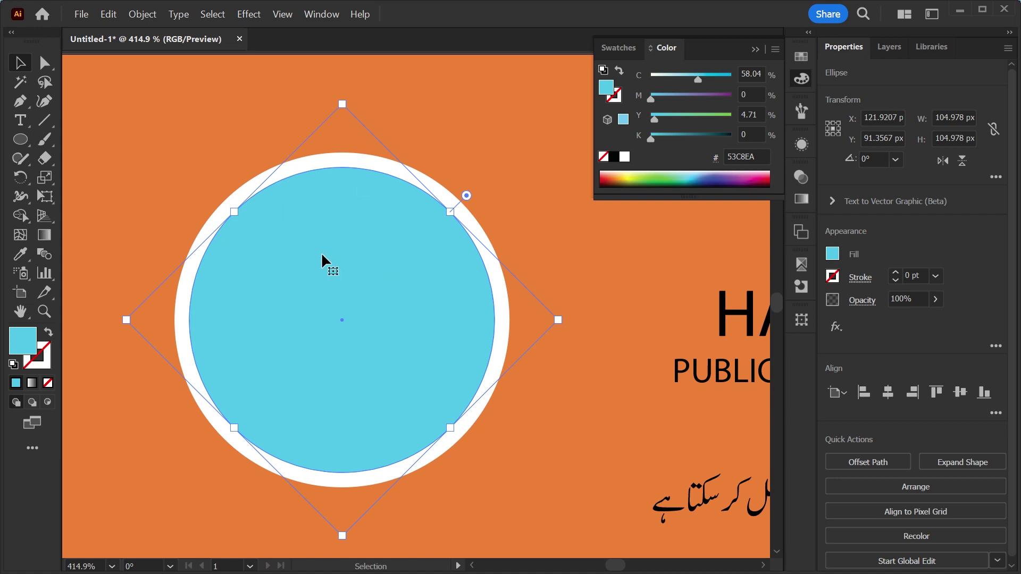
{"action": "key", "text": "ctrl+alt+bracketleft"}
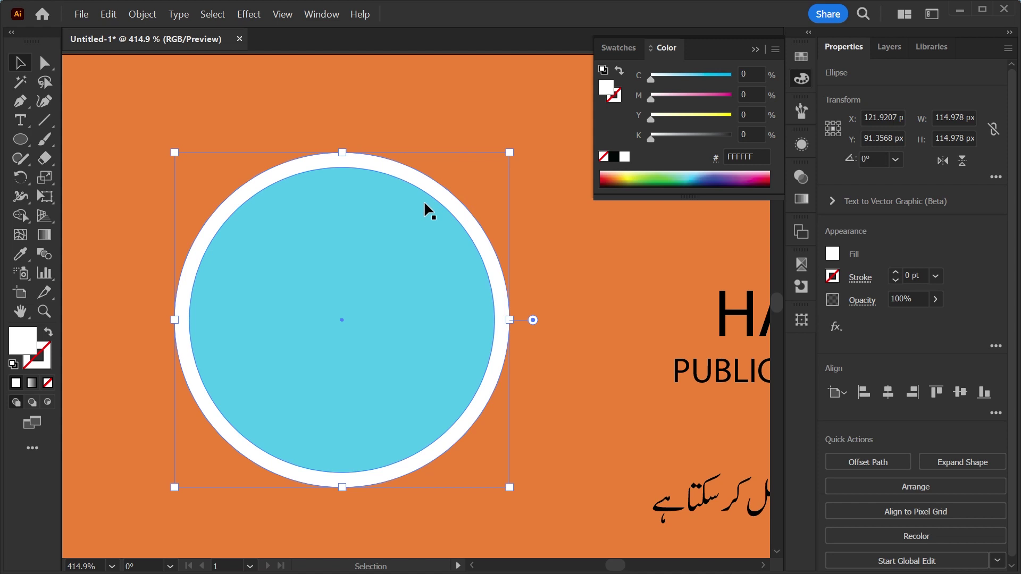
{"action": "left_click", "coordinate": [851, 462]}
{"action": "key", "text": "Up"}
{"action": "key", "text": "Up"}
{"action": "key", "text": "Up"}
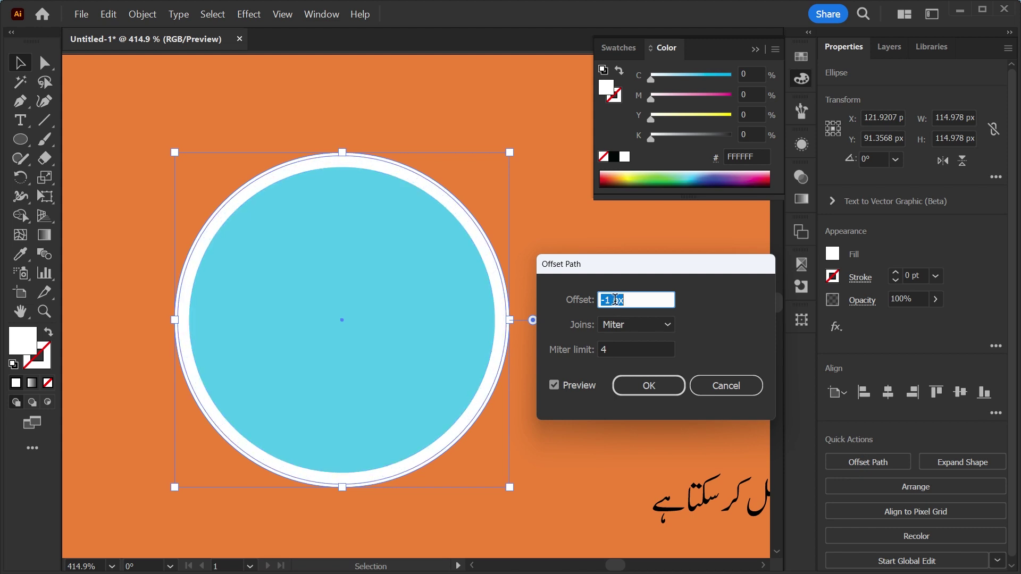
Create a 4 px outward offset circle behind the white ring
{"action": "key", "text": "Up"}
{"action": "key", "text": "Up"}
{"action": "key", "text": "Up"}
{"action": "key", "text": "Up"}
{"action": "key", "text": "Up"}
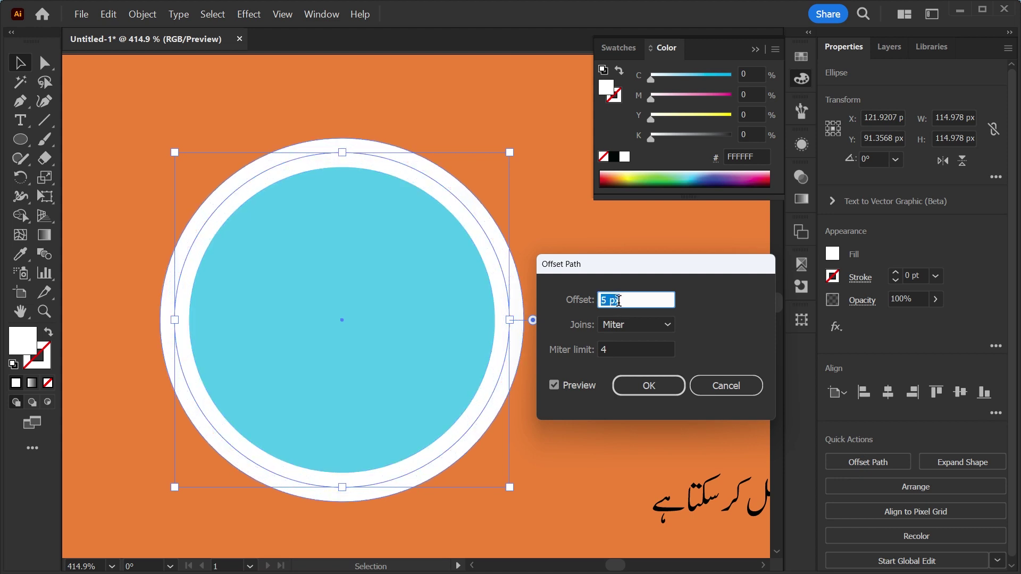
{"action": "key", "text": "Down"}
{"action": "left_click", "coordinate": [646, 388]}
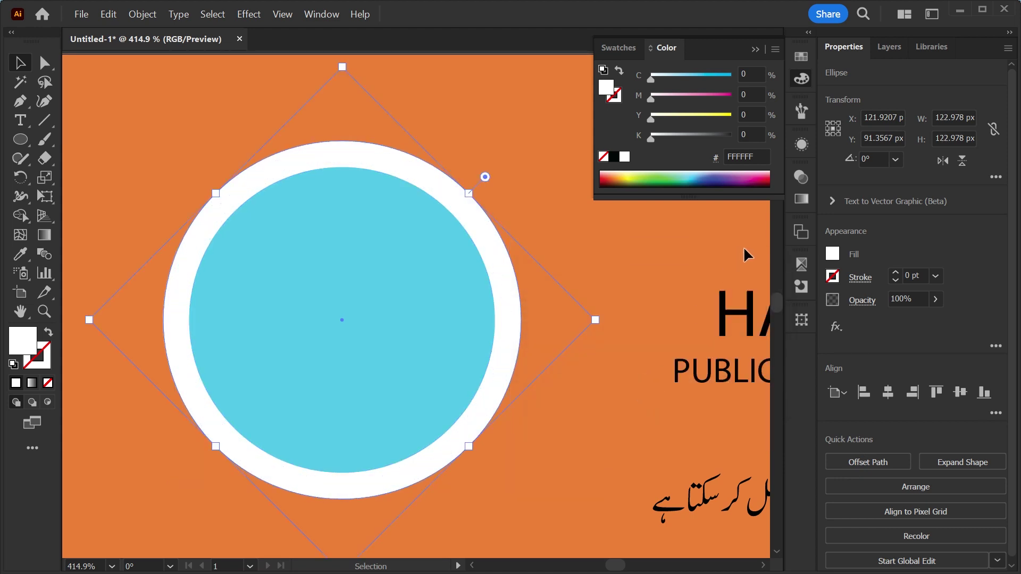
Fill the larger circle with a reversed radial gradient, dark stop at about 85%
{"action": "left_click", "coordinate": [796, 196]}
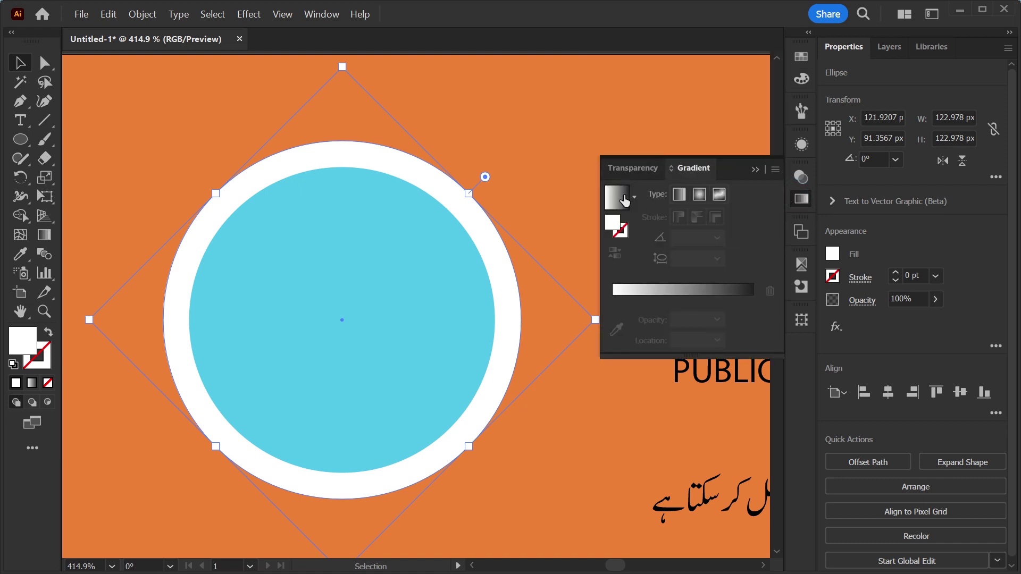
{"action": "left_click", "coordinate": [618, 198]}
{"action": "left_click", "coordinate": [700, 195]}
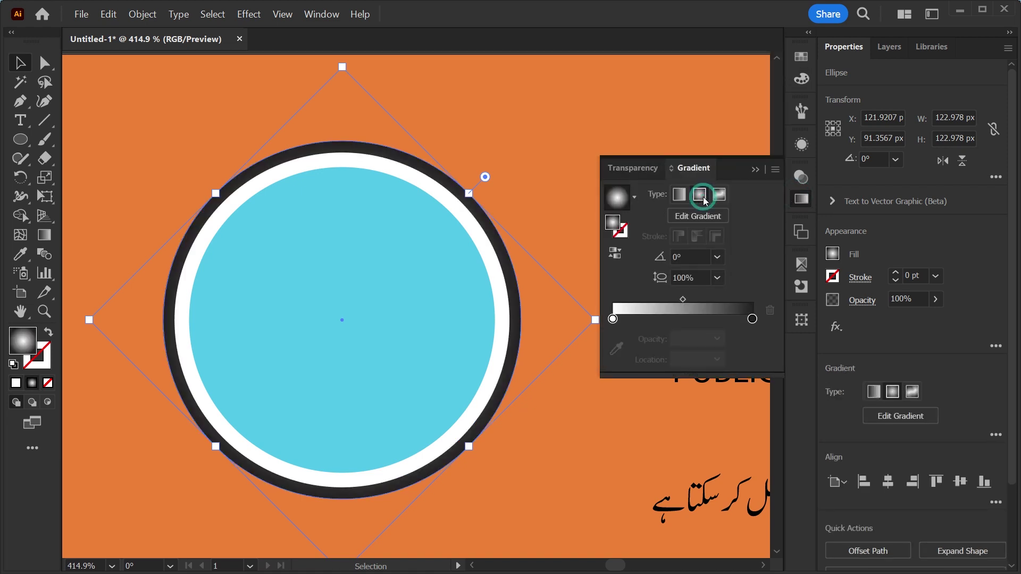
{"action": "left_click", "coordinate": [614, 253]}
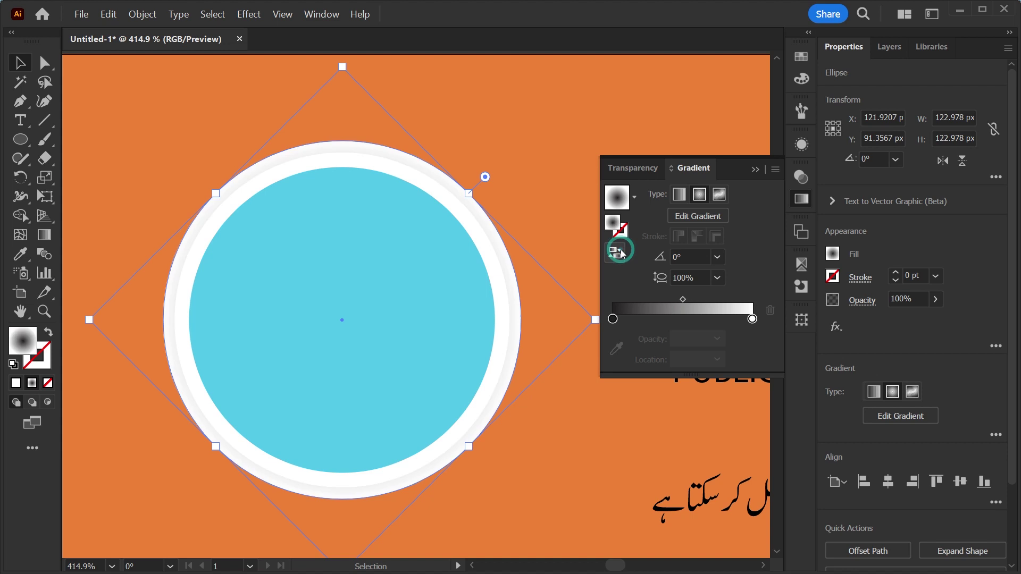
{"action": "left_click_drag", "start_coordinate": [613, 319], "coordinate": [735, 320]}
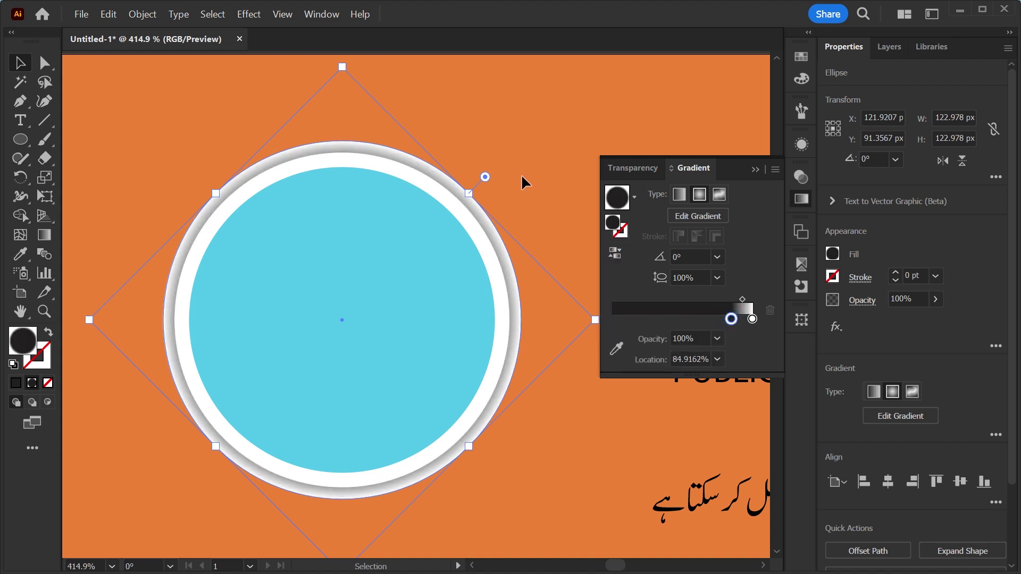
{"action": "left_click", "coordinate": [803, 177]}
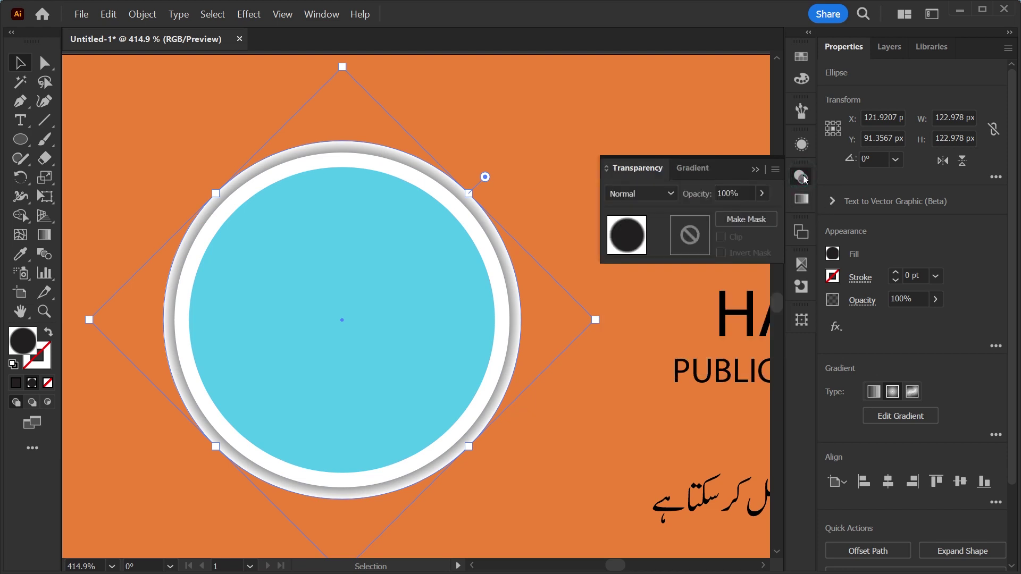
Set the gradient circle's blend mode to Multiply
{"action": "left_click", "coordinate": [672, 195]}
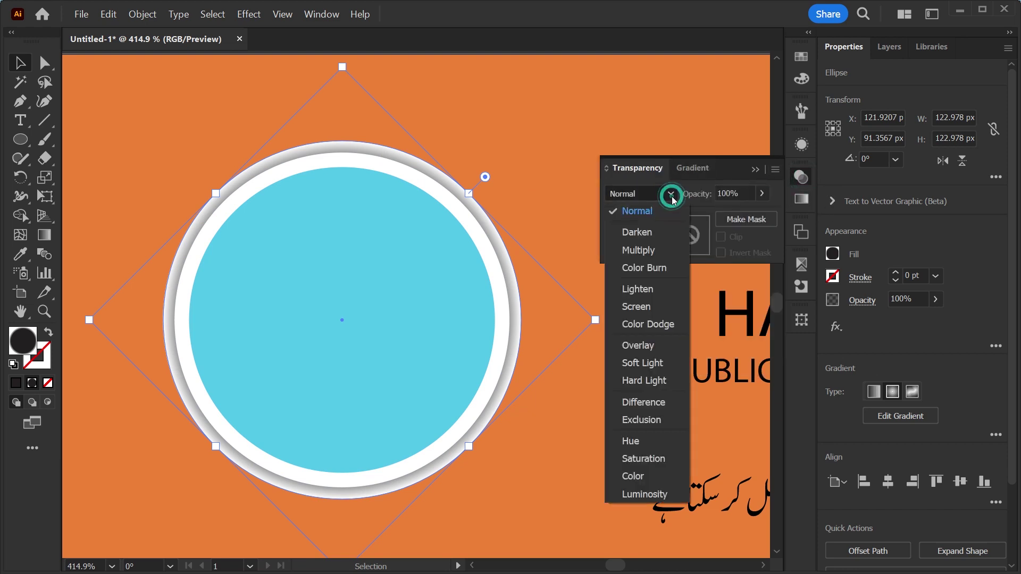
{"action": "left_click", "coordinate": [638, 251]}
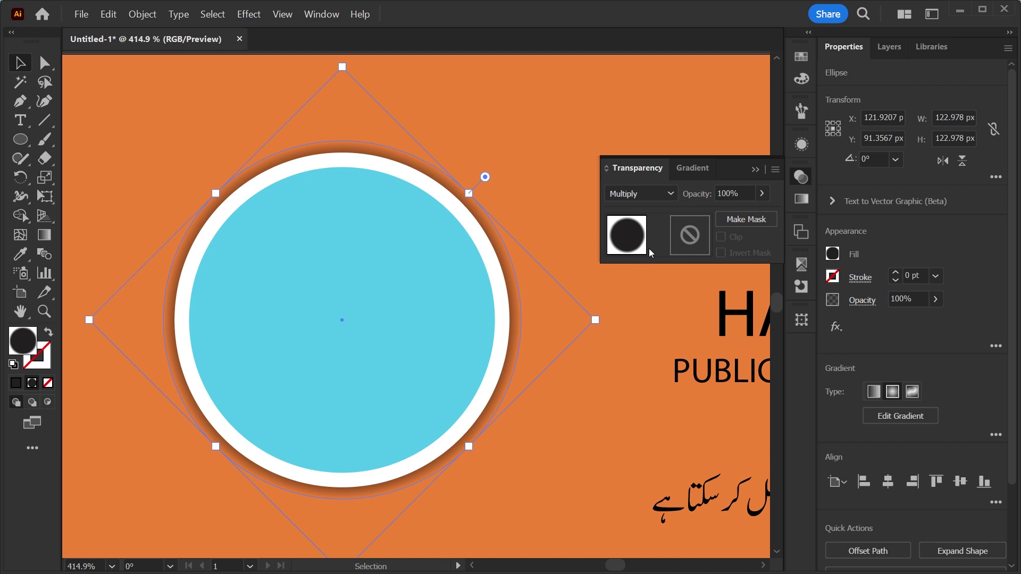
{"action": "left_click", "coordinate": [547, 212]}
Reselect the ellipse and toggle between the Direct Selection and Selection tools
{"action": "left_click", "coordinate": [453, 181]}
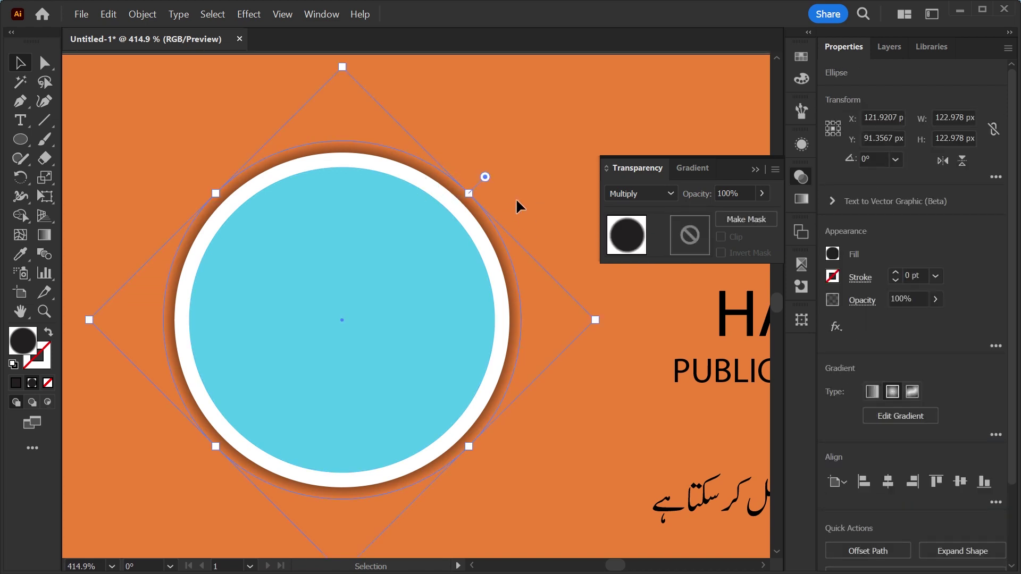
{"action": "key", "text": "a"}
{"action": "key", "text": "v"}
{"action": "key", "text": "a"}
{"action": "key", "text": "v"}
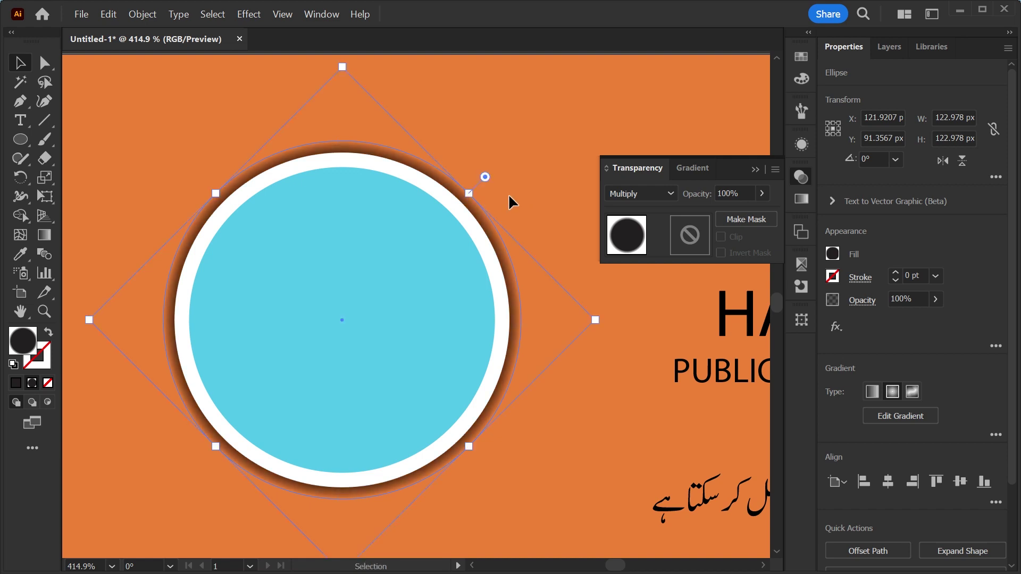
{"action": "key", "text": "ctrl"}
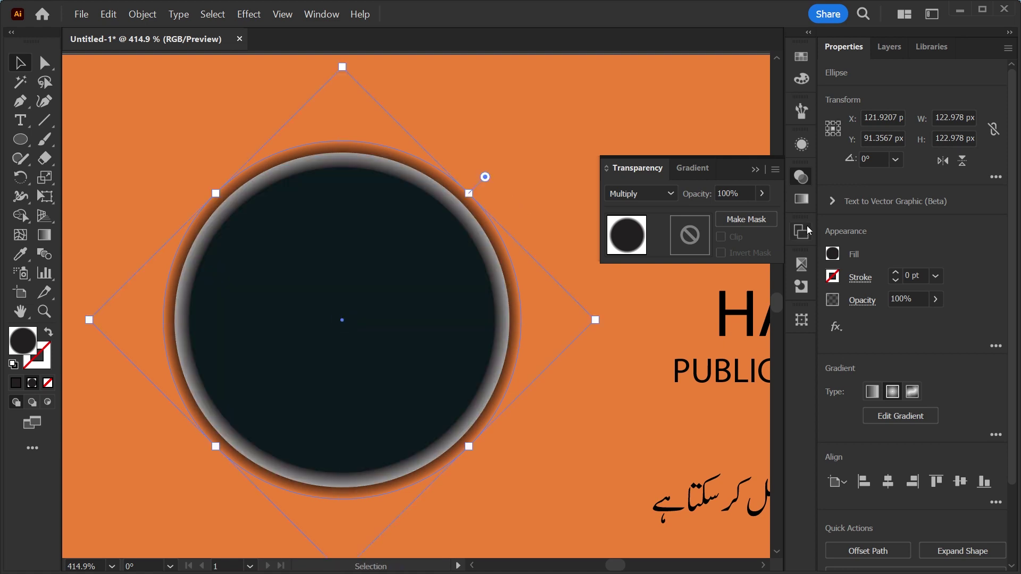
Reverse the circle's radial gradient and drag its stops into a thin white-to-dark rim
{"action": "left_click", "coordinate": [803, 199]}
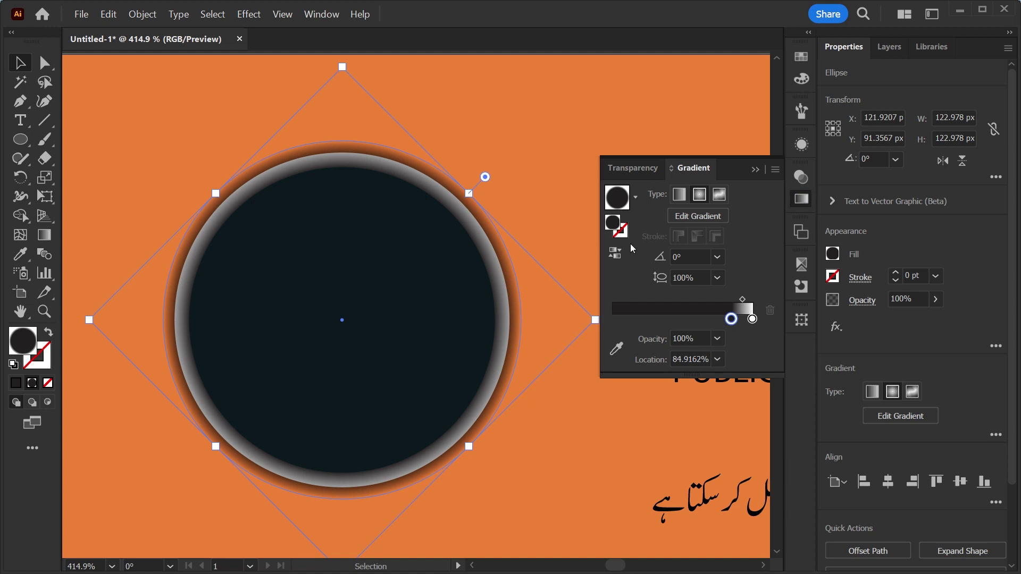
{"action": "left_click", "coordinate": [621, 254]}
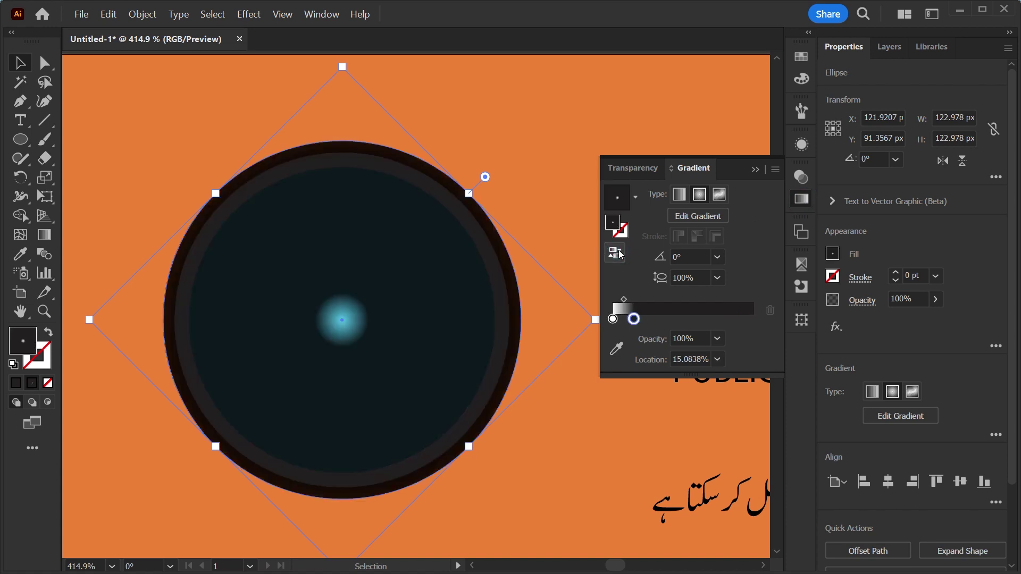
{"action": "left_click_drag", "start_coordinate": [634, 319], "coordinate": [748, 319]}
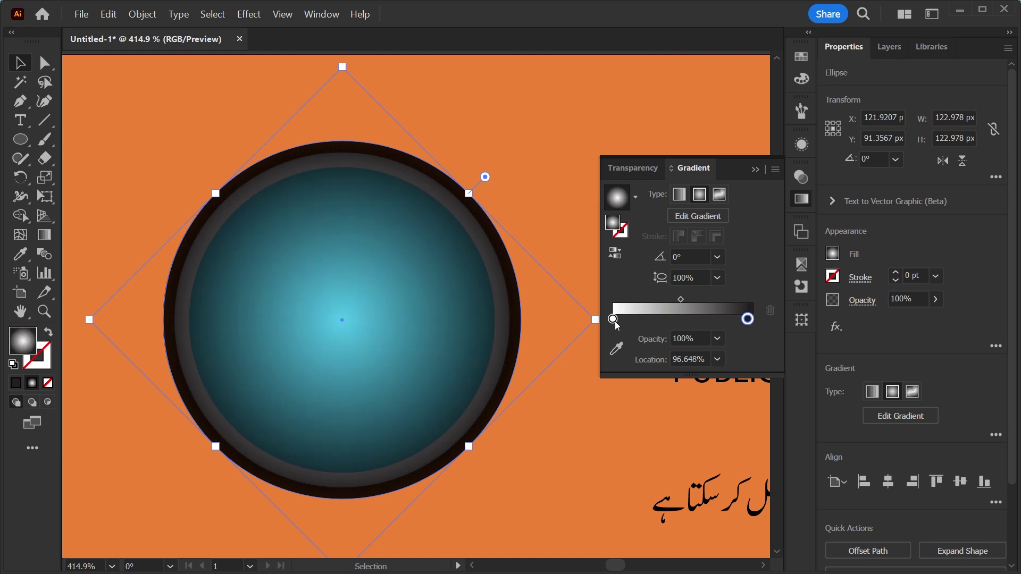
{"action": "left_click_drag", "start_coordinate": [612, 319], "coordinate": [730, 319]}
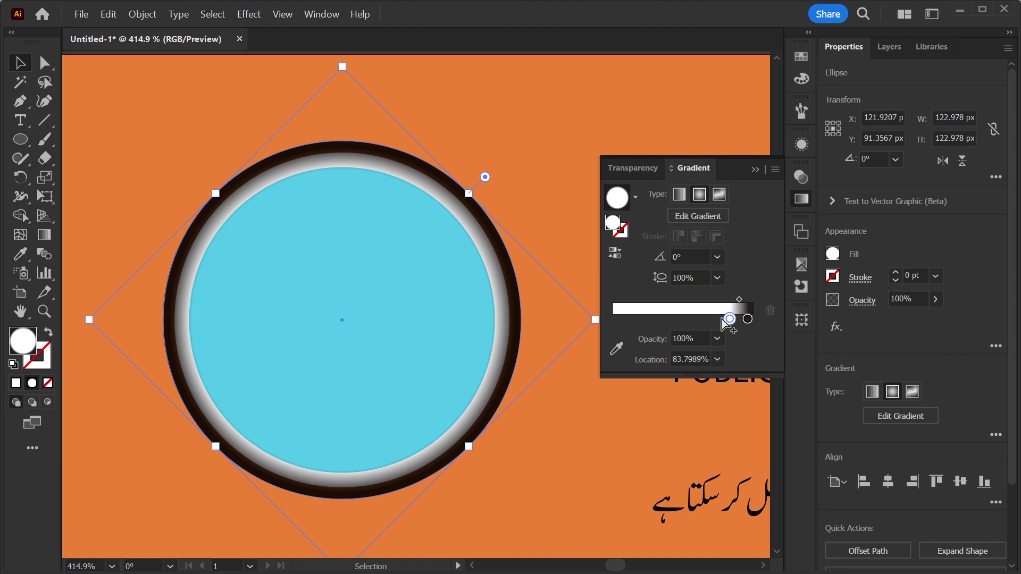
Shrink the shadow circle to about 104 px so it fits inside the white ring
{"action": "left_click_drag", "start_coordinate": [475, 195], "coordinate": [483, 206]}
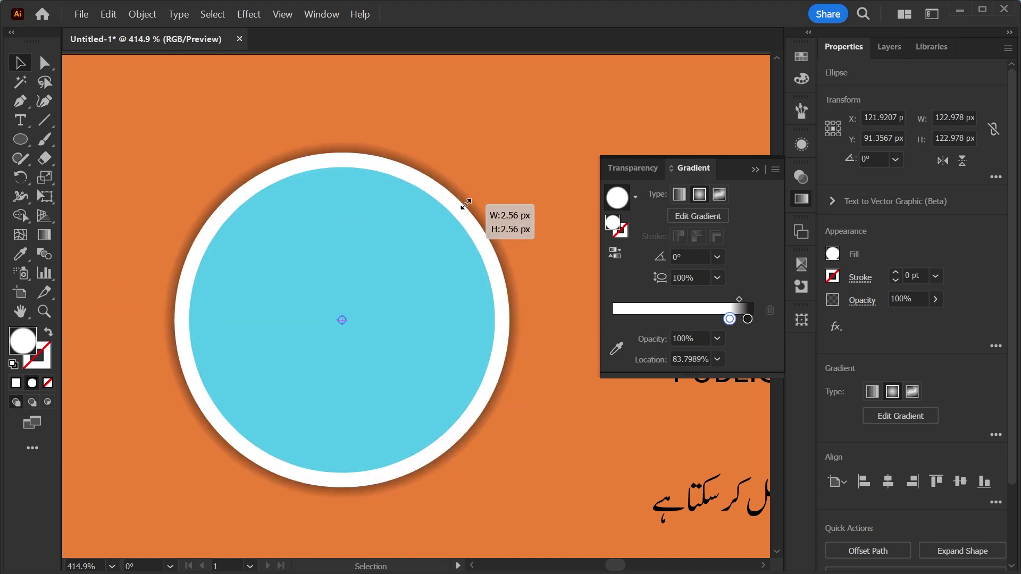
{"action": "left_click", "coordinate": [461, 209]}
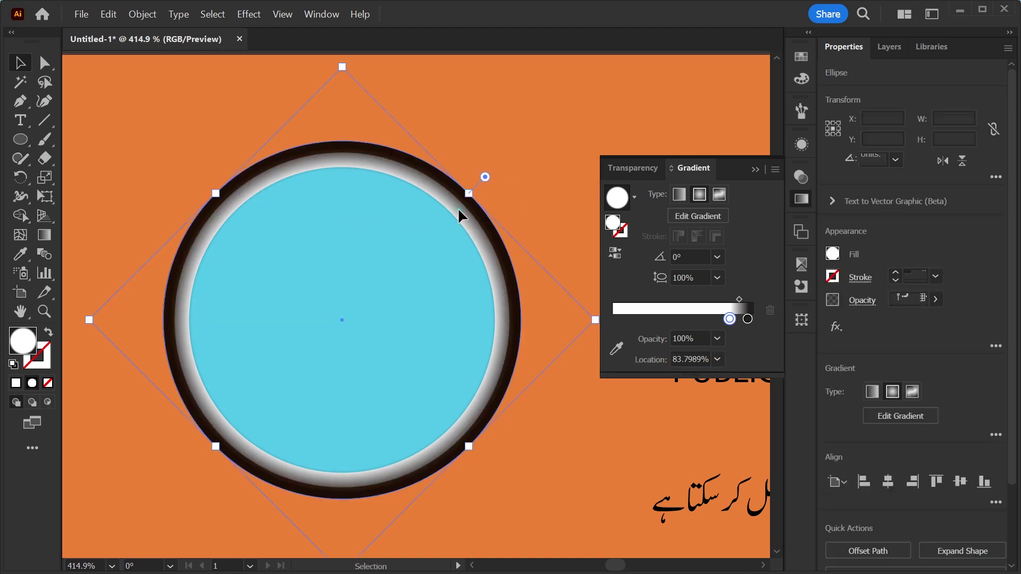
{"action": "mouse_move", "coordinate": [344, 68]}
{"action": "left_mouse_down"}
{"action": "mouse_move", "coordinate": [345, 112]}
{"action": "mouse_move", "coordinate": [351, 101]}
{"action": "left_mouse_up"}
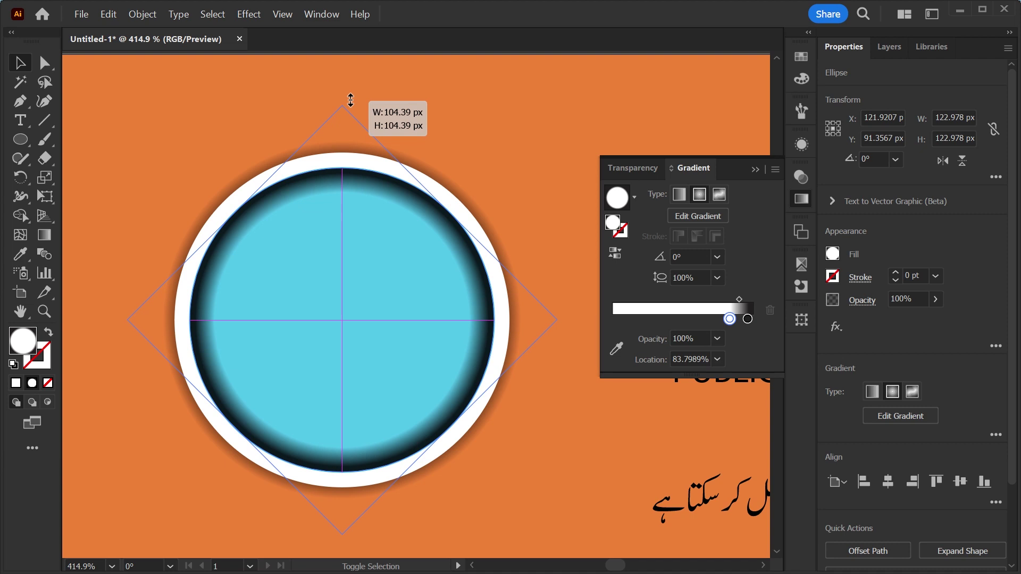
{"action": "left_click_drag", "start_coordinate": [350, 100], "coordinate": [351, 102]}
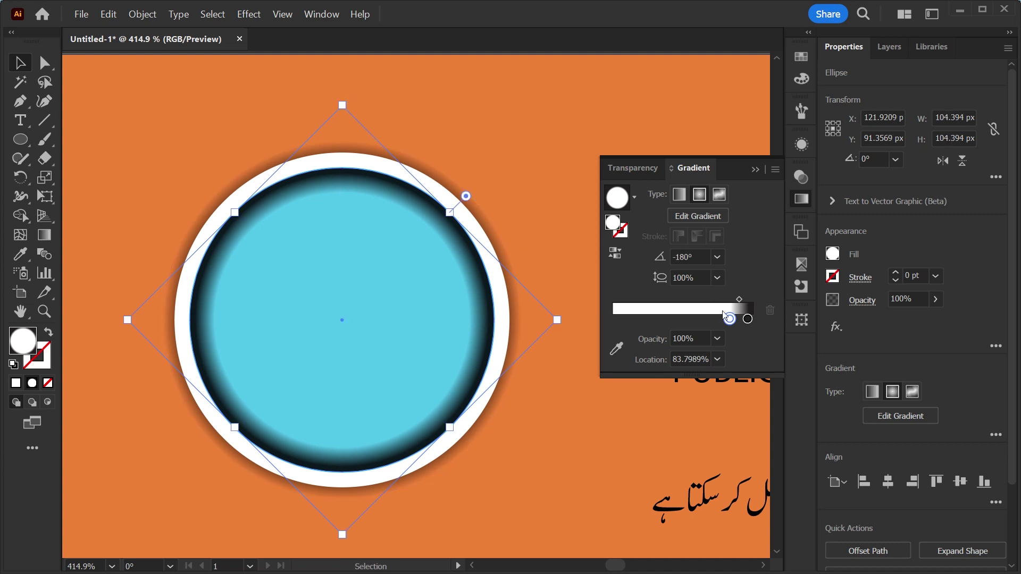
{"action": "mouse_move", "coordinate": [730, 318]}
{"action": "left_mouse_down"}
{"action": "mouse_move", "coordinate": [719, 318]}
{"action": "mouse_move", "coordinate": [742, 300]}
{"action": "mouse_move", "coordinate": [733, 320]}
{"action": "left_mouse_up"}
Shift and stretch the gradient with the Gradient tool to thin the dark rim
{"action": "key", "text": "g"}
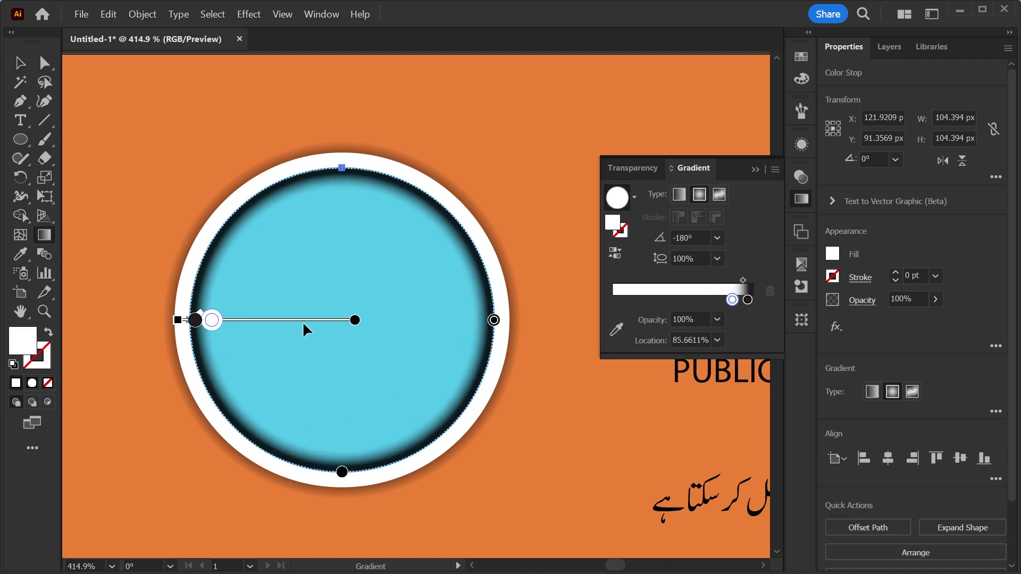
{"action": "left_click_drag", "start_coordinate": [310, 320], "coordinate": [312, 330]}
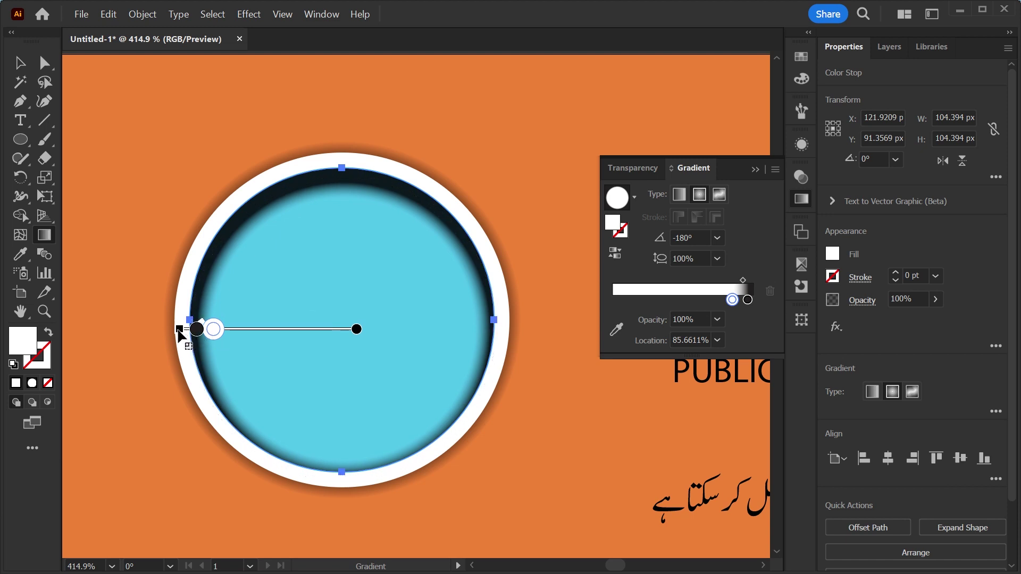
{"action": "left_click_drag", "start_coordinate": [180, 330], "coordinate": [173, 329]}
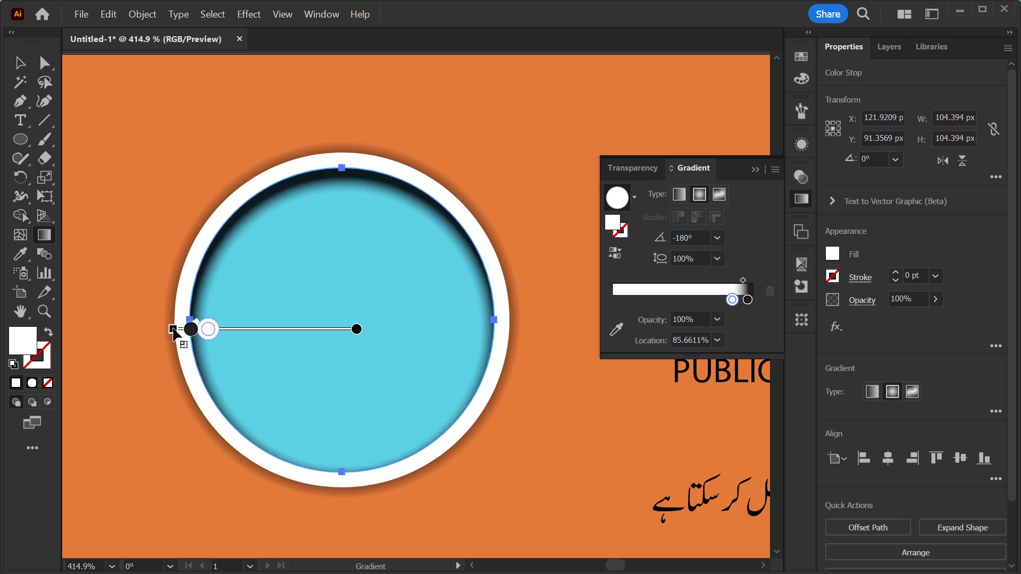
{"action": "left_click", "coordinate": [21, 62]}
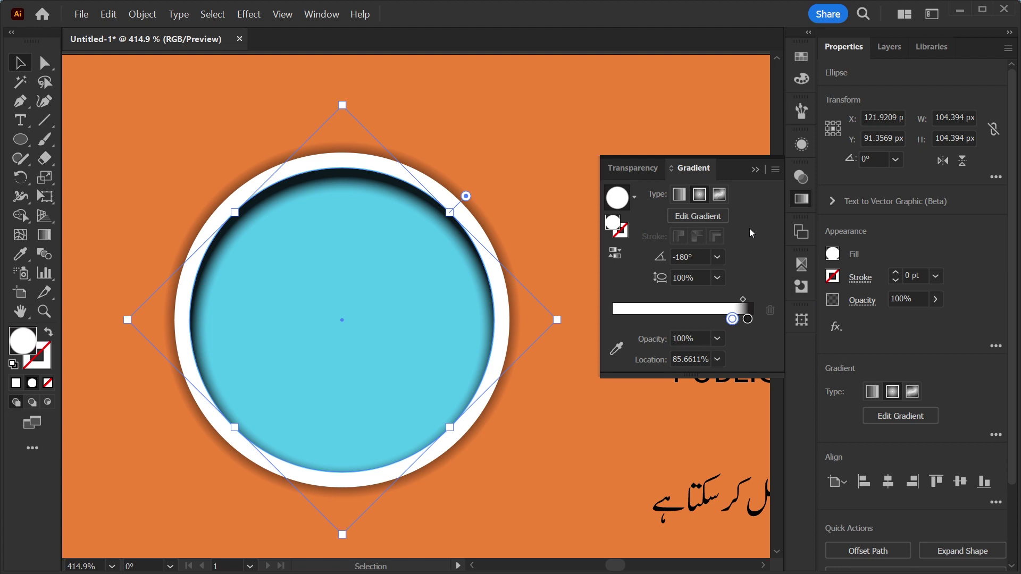
Set the shadow circle's opacity to 50% and deselect to review it
{"action": "left_click", "coordinate": [916, 298]}
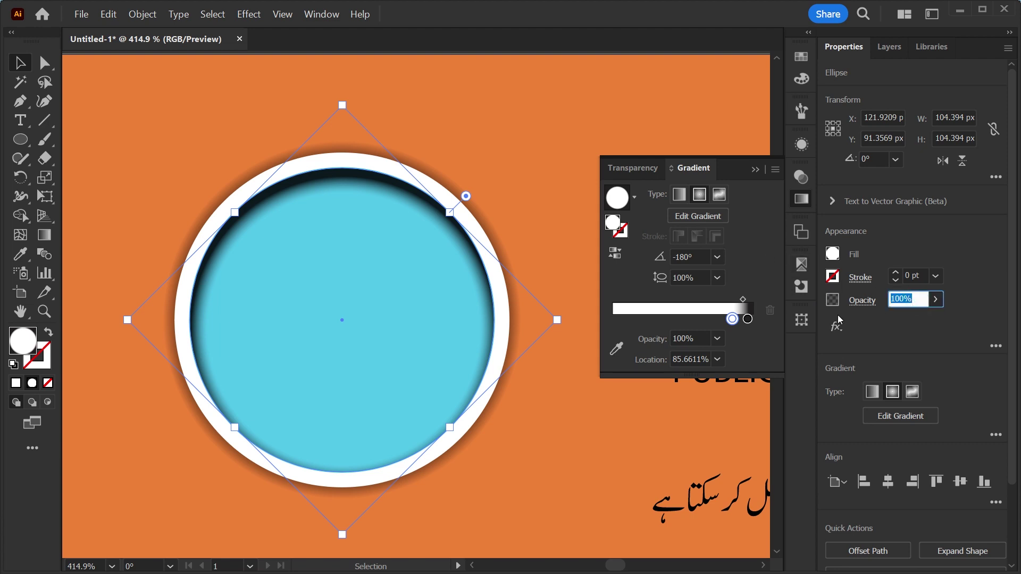
{"action": "type", "text": "50"}
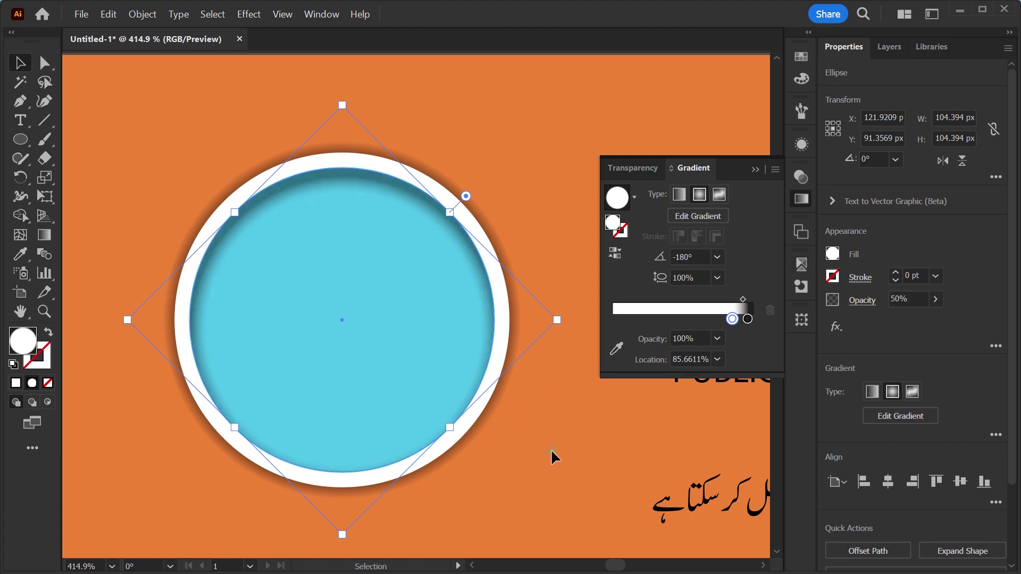
{"action": "left_click", "coordinate": [551, 449]}
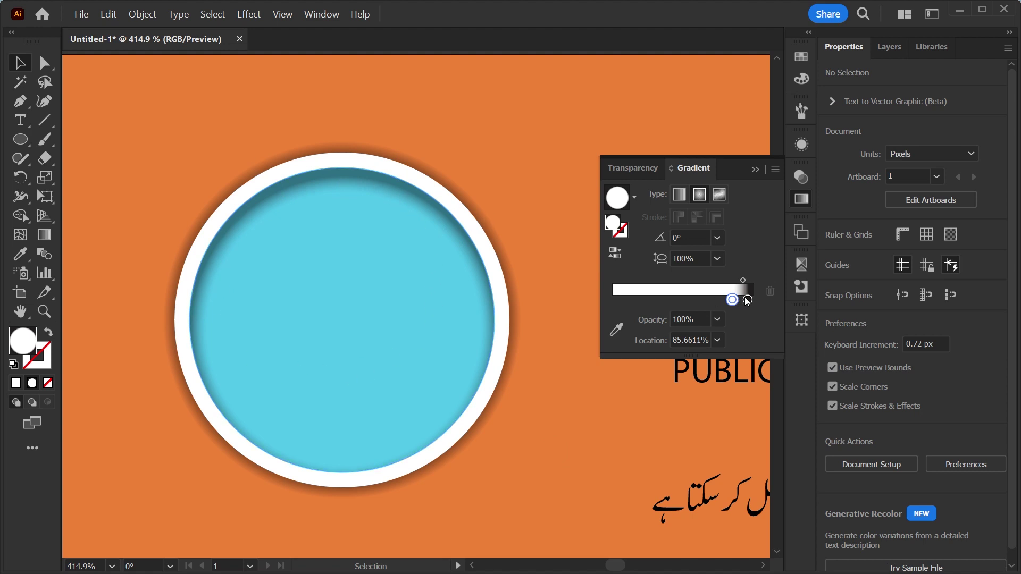
{"action": "left_click_drag", "start_coordinate": [746, 300], "coordinate": [752, 300]}
Move and enlarge the ringed blue circle on the banner's left side
{"action": "key", "text": "ctrl+minus"}
{"action": "key", "text": "ctrl+minus"}
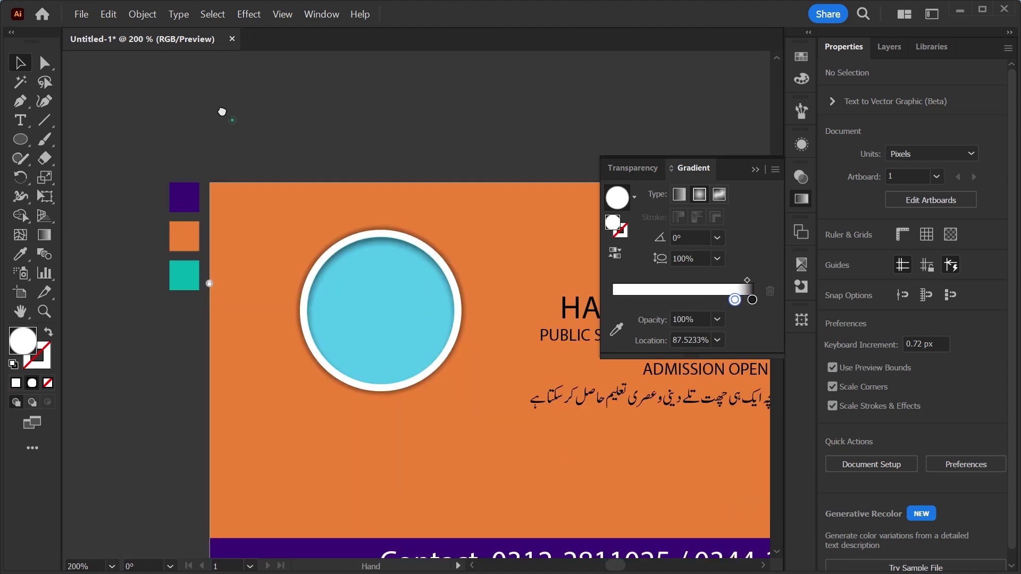
{"action": "left_click_drag", "start_coordinate": [359, 324], "coordinate": [331, 333]}
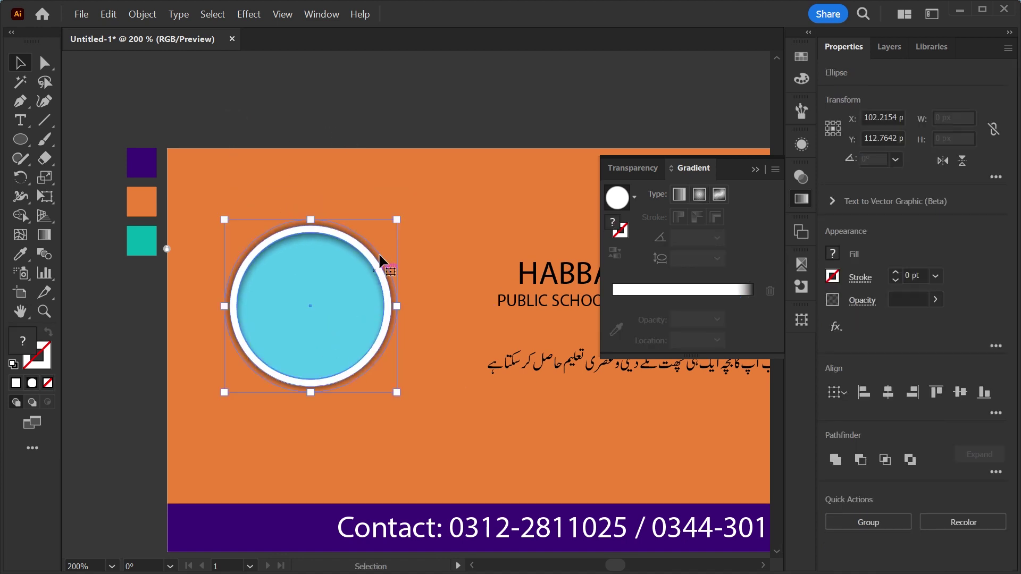
{"action": "left_click_drag", "start_coordinate": [396, 220], "coordinate": [427, 189]}
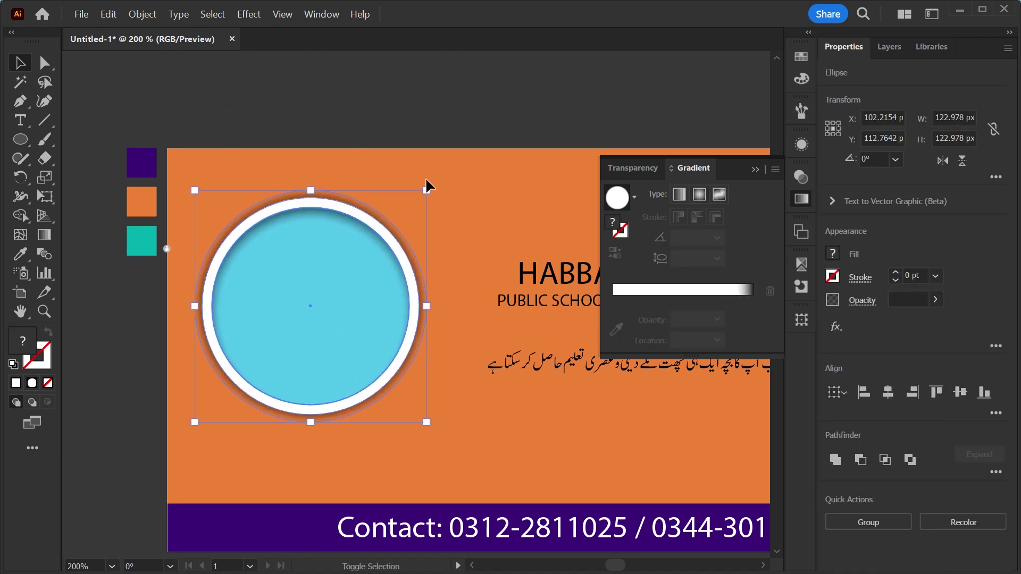
{"action": "left_click_drag", "start_coordinate": [324, 294], "coordinate": [337, 284]}
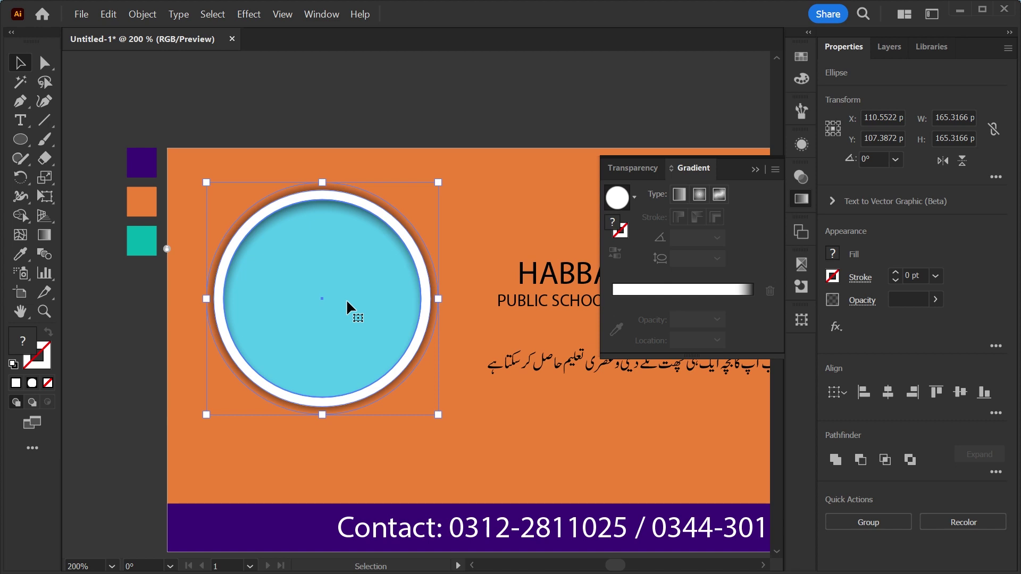
Alt-drag a duplicate of the badge up-right, shrink it and position it
{"action": "left_click_drag", "start_coordinate": [334, 308], "coordinate": [445, 277]}
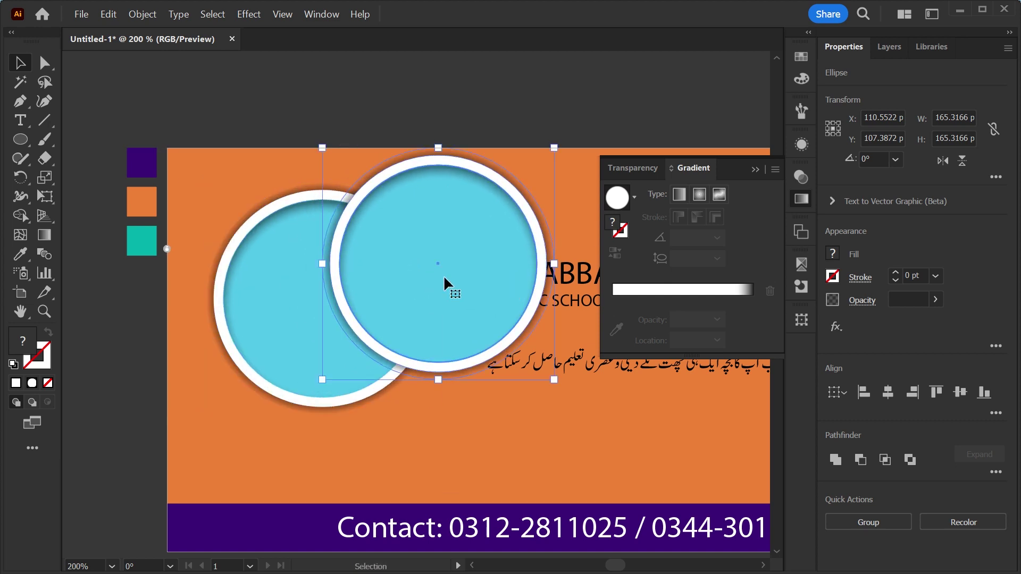
{"action": "left_click_drag", "start_coordinate": [553, 147], "coordinate": [472, 229]}
{"action": "mouse_move", "coordinate": [448, 275]}
{"action": "left_mouse_down"}
{"action": "mouse_move", "coordinate": [445, 243]}
{"action": "mouse_move", "coordinate": [421, 381]}
{"action": "mouse_move", "coordinate": [461, 351]}
{"action": "left_mouse_up"}
{"action": "scroll", "coordinate": [461, 351], "scroll_direction": "up", "scroll_amount": 3}
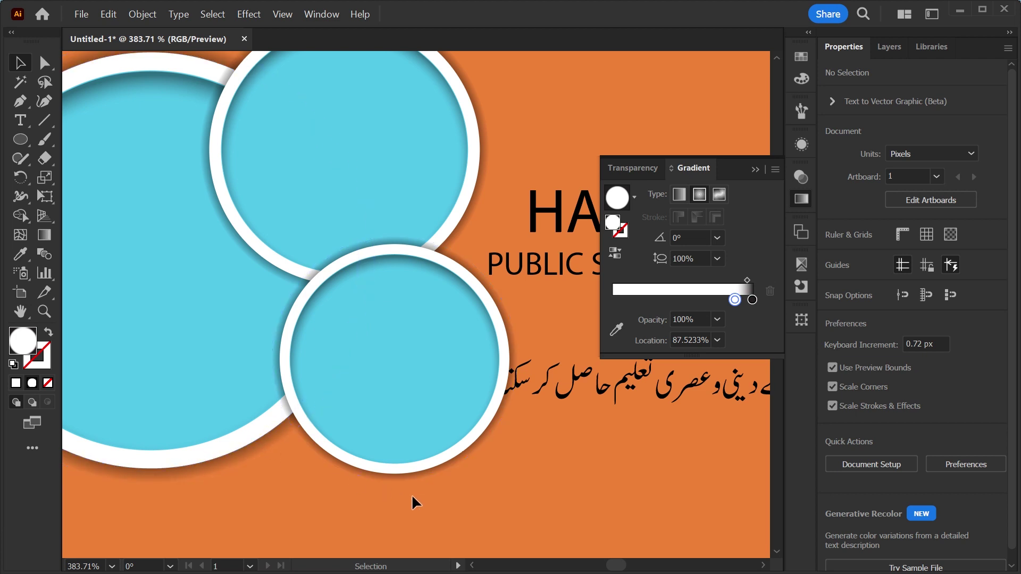
Resize the lower circle's inner disc and the upper small circle so three badges overlap
{"action": "left_click", "coordinate": [423, 461], "text": "shift"}
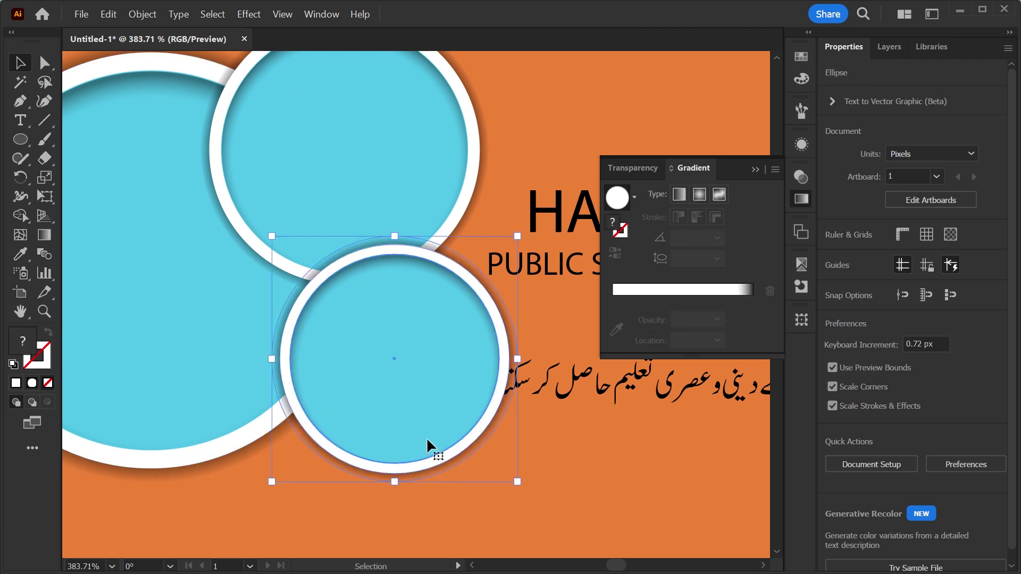
{"action": "left_click", "coordinate": [416, 465]}
{"action": "left_click_drag", "start_coordinate": [499, 360], "coordinate": [497, 363]}
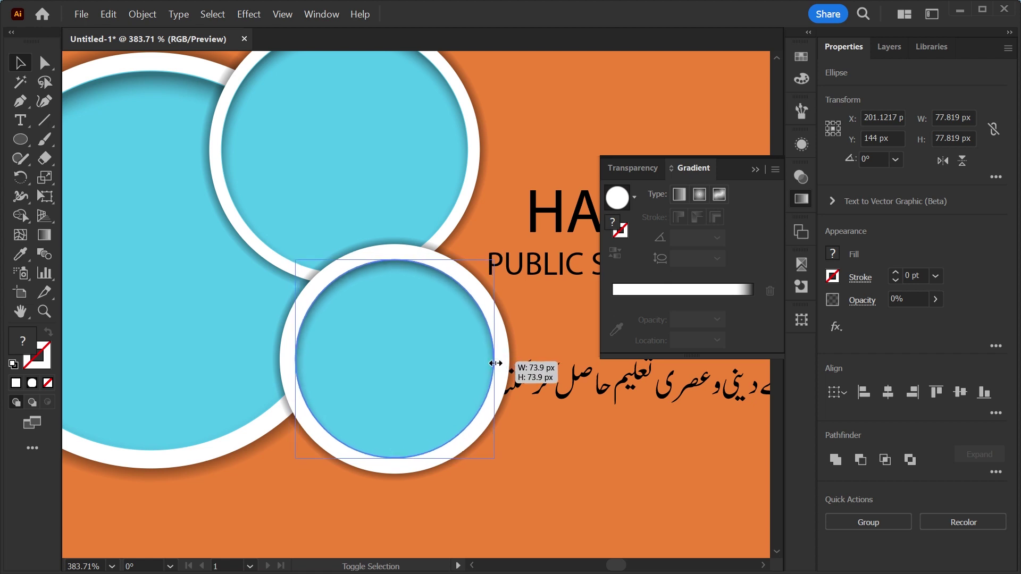
{"action": "left_click_drag", "start_coordinate": [483, 230], "coordinate": [496, 343]}
{"action": "left_click", "coordinate": [484, 219]}
{"action": "left_click_drag", "start_coordinate": [497, 118], "coordinate": [478, 149]}
{"action": "key", "text": "ctrl+minus"}
{"action": "key", "text": "ctrl+minus"}
{"action": "key", "text": "ctrl+minus"}
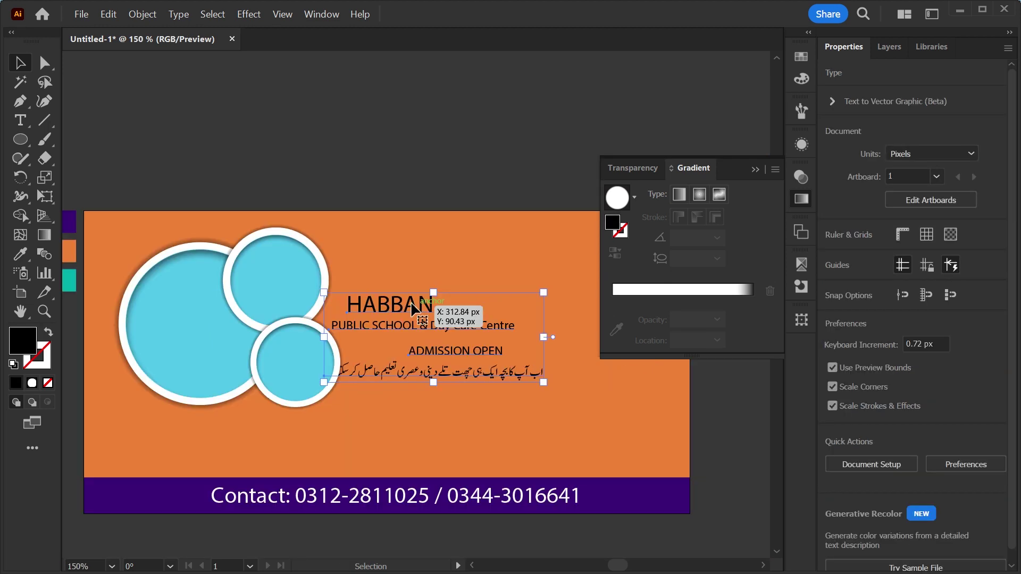
Enlarge the three-circle cluster and move it down and to the left
{"action": "left_click", "coordinate": [426, 319]}
{"action": "left_click", "coordinate": [262, 362]}
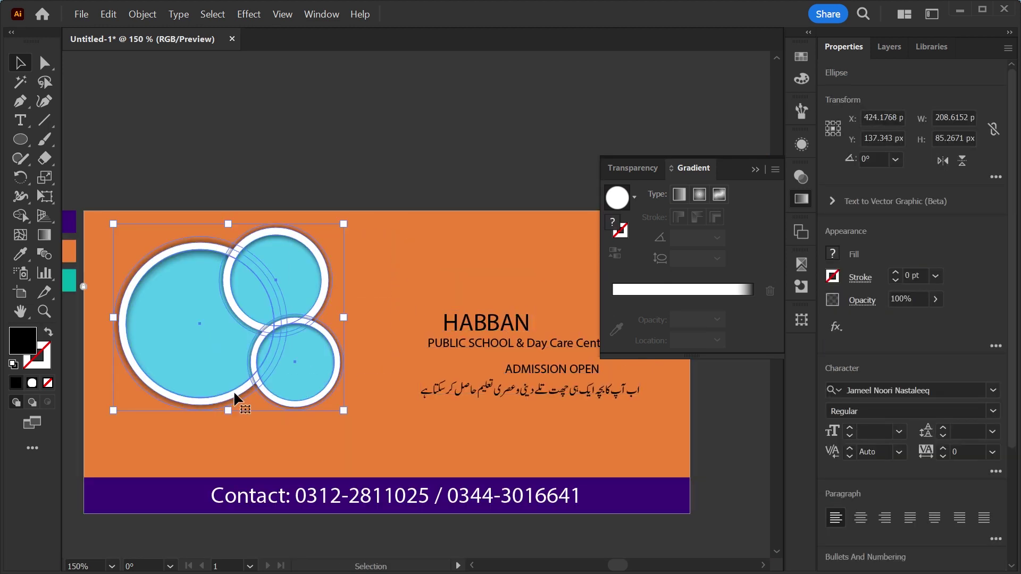
{"action": "left_click_drag", "start_coordinate": [342, 317], "coordinate": [384, 326]}
{"action": "left_click_drag", "start_coordinate": [346, 357], "coordinate": [339, 377]}
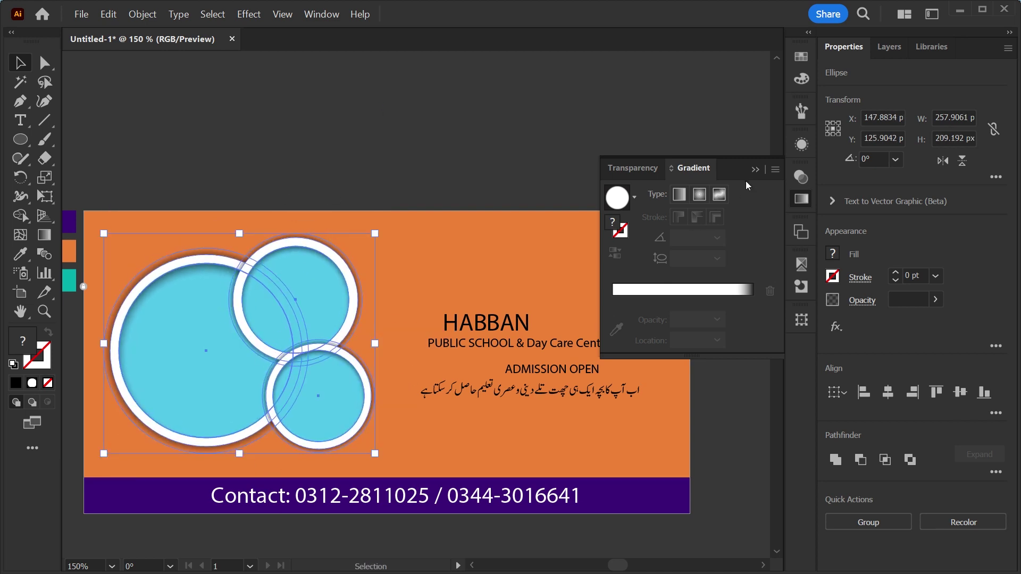
Review the layout and copy the teal colour sample square onto the banner
{"action": "scroll", "coordinate": [379, 205], "scroll_direction": "up", "scroll_amount": 2}
{"action": "left_click", "coordinate": [359, 216], "text": "ctrl"}
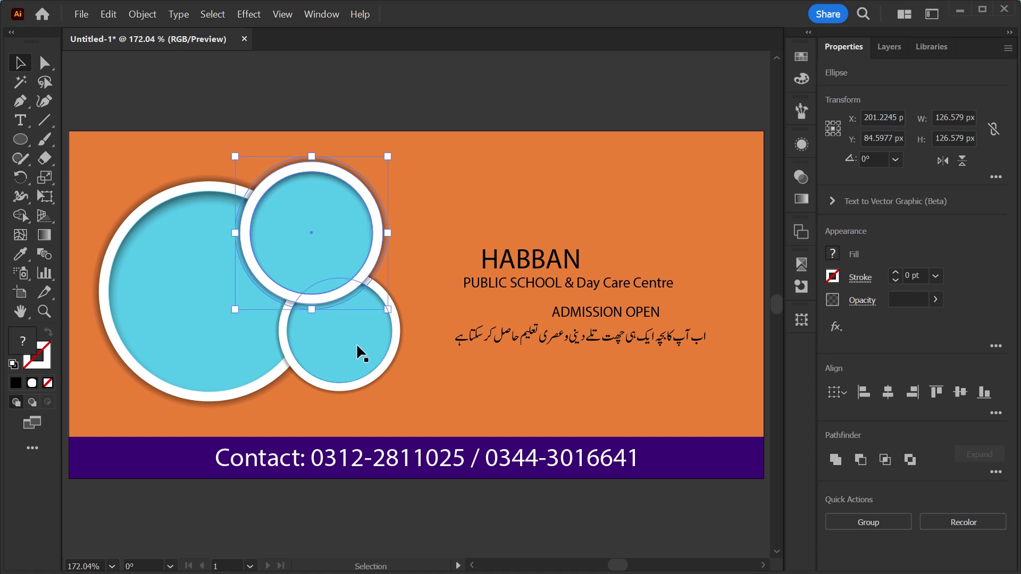
{"action": "left_click", "coordinate": [393, 382]}
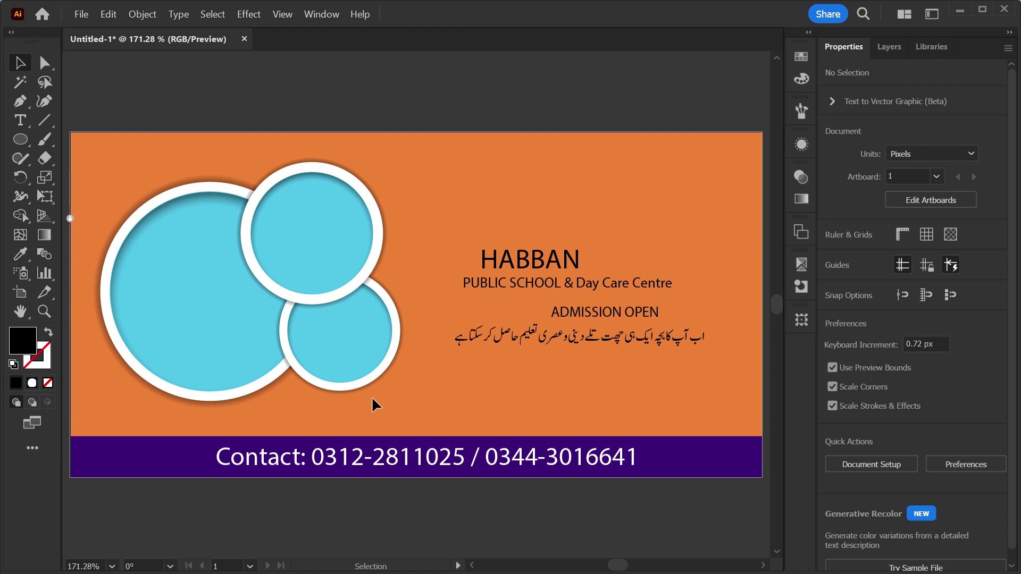
{"action": "left_click_drag", "start_coordinate": [375, 404], "coordinate": [438, 415]}
{"action": "left_click_drag", "start_coordinate": [110, 221], "coordinate": [588, 191]}
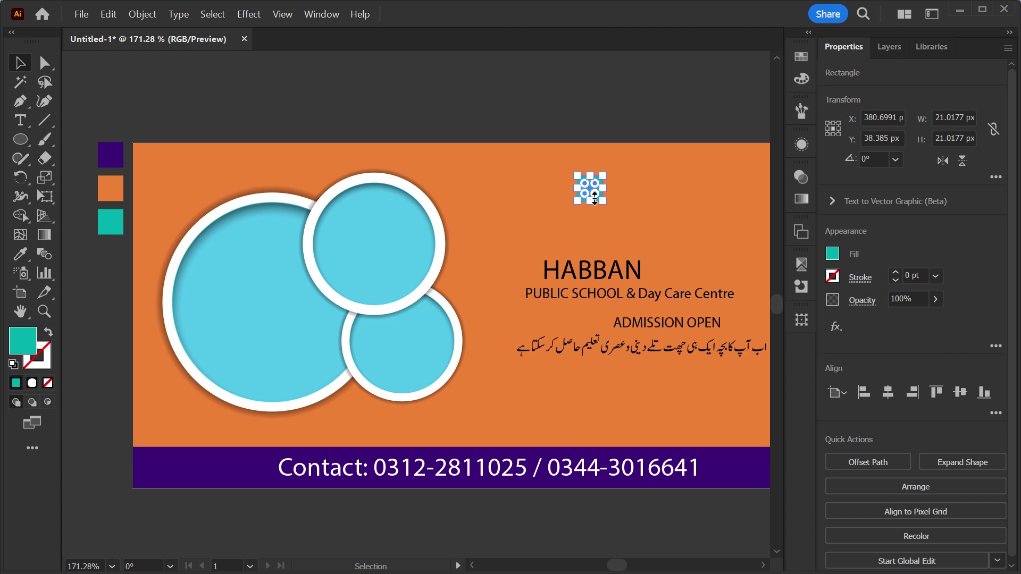
Enlarge the teal square into a panel at the banner's top-left, behind the circles
{"action": "left_click_drag", "start_coordinate": [595, 197], "coordinate": [657, 334]}
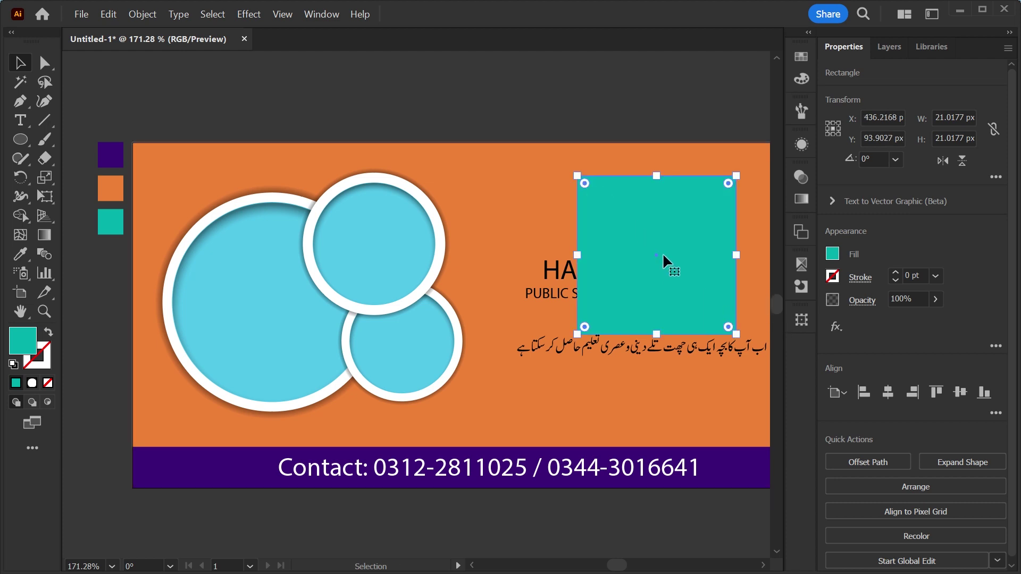
{"action": "left_click_drag", "start_coordinate": [661, 251], "coordinate": [217, 218]}
{"action": "left_click_drag", "start_coordinate": [291, 300], "coordinate": [416, 425]}
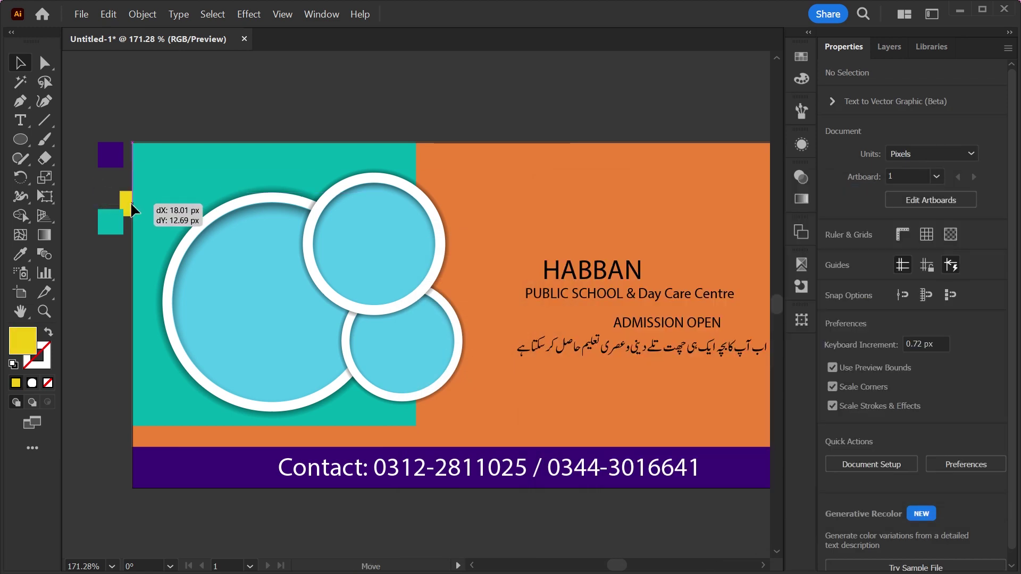
Set the middle sample square's fill to hex F0CD11 in the Color panel
{"action": "left_click", "coordinate": [112, 196]}
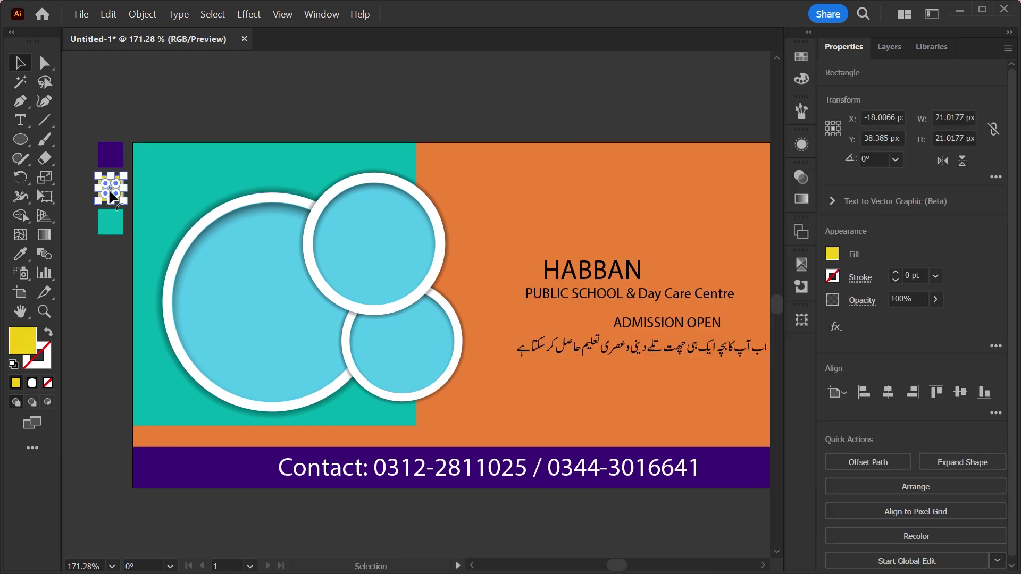
{"action": "left_click", "coordinate": [802, 57]}
{"action": "left_click", "coordinate": [802, 78]}
{"action": "left_click", "coordinate": [740, 157]}
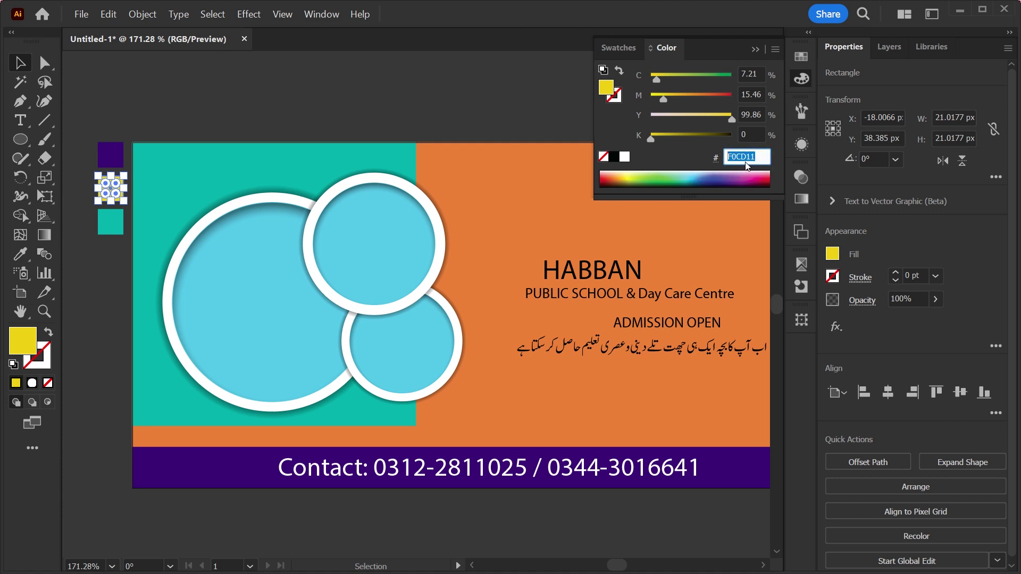
{"action": "left_click", "coordinate": [518, 196]}
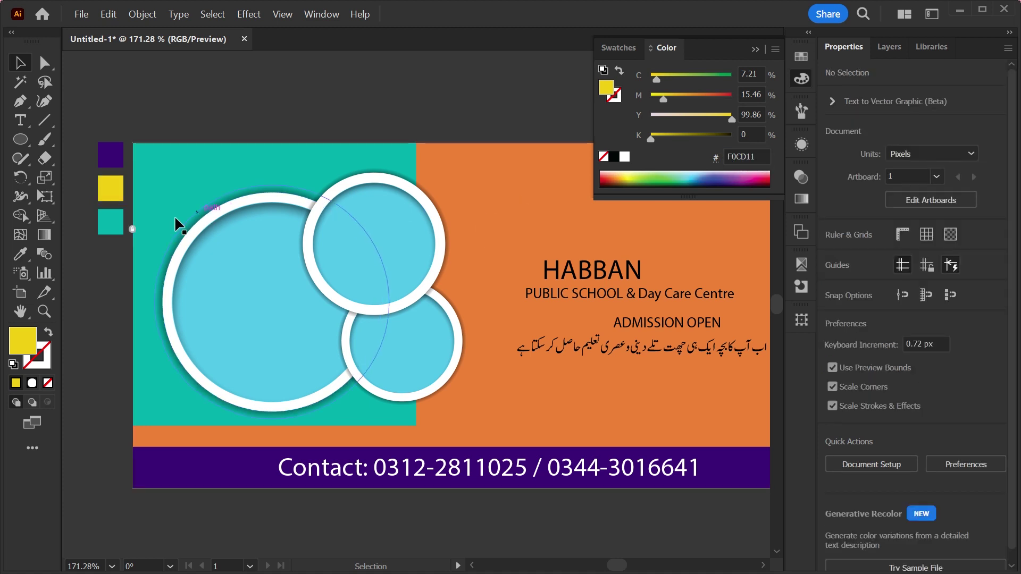
{"action": "left_click", "coordinate": [133, 230]}
Eyedropper the yellow sample onto the orange background to turn it yellow
{"action": "key", "text": "i"}
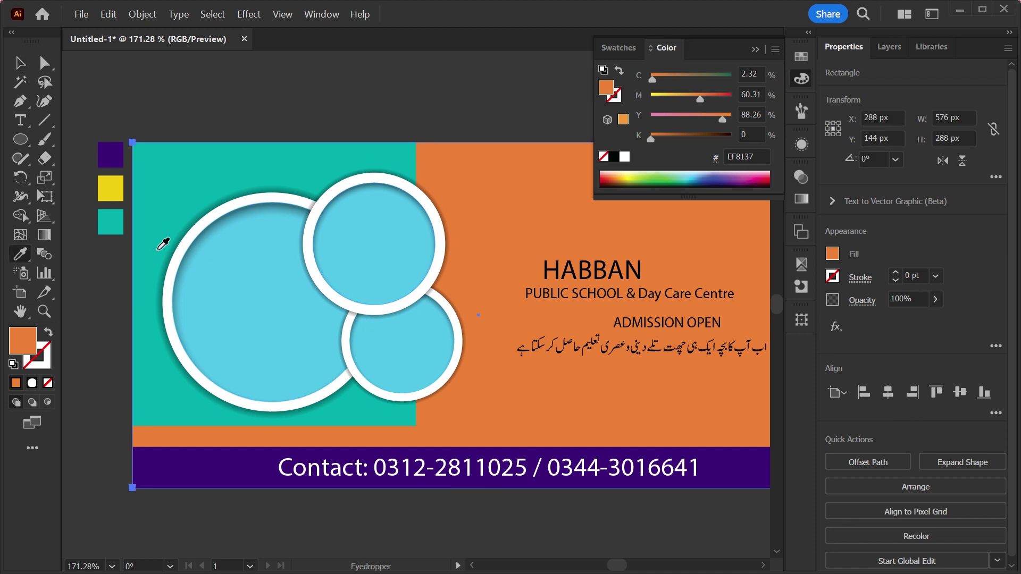
{"action": "left_click", "coordinate": [113, 196]}
{"action": "key", "text": "v"}
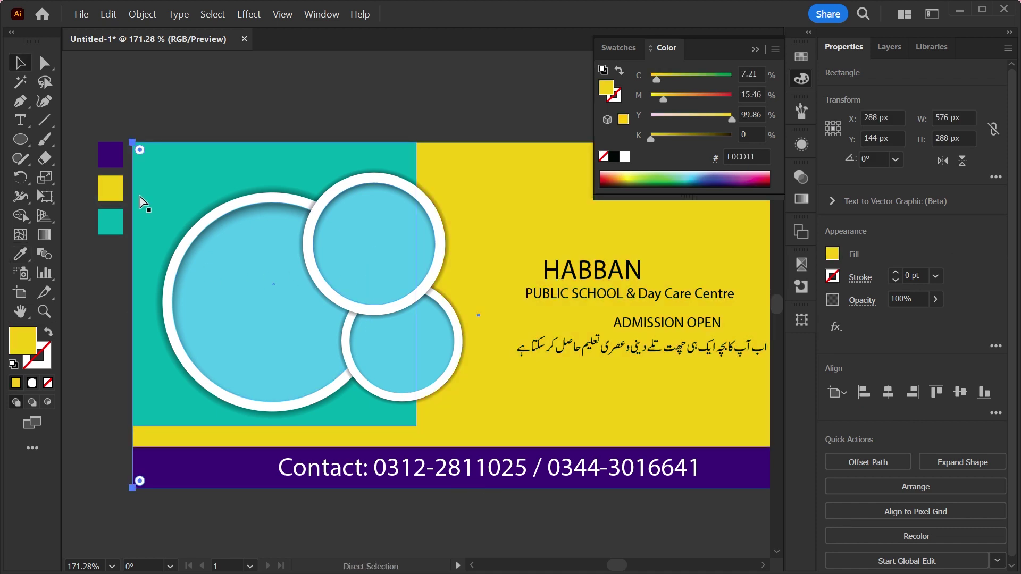
{"action": "key", "text": "v"}
Delete the teal rectangle's bottom-right anchor and drag its top-right corner right into a wedge
{"action": "left_click", "coordinate": [178, 187]}
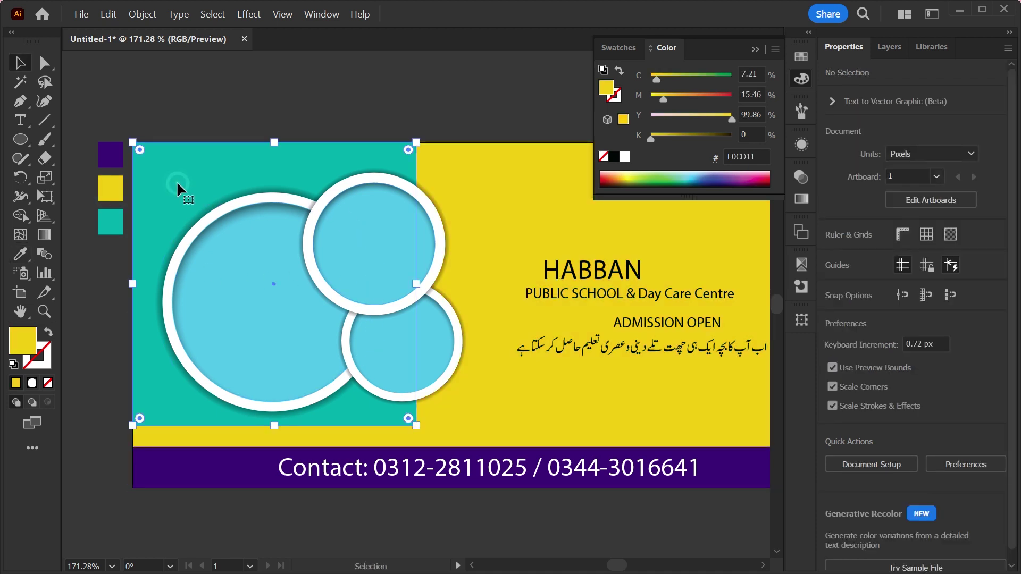
{"action": "key", "text": "p"}
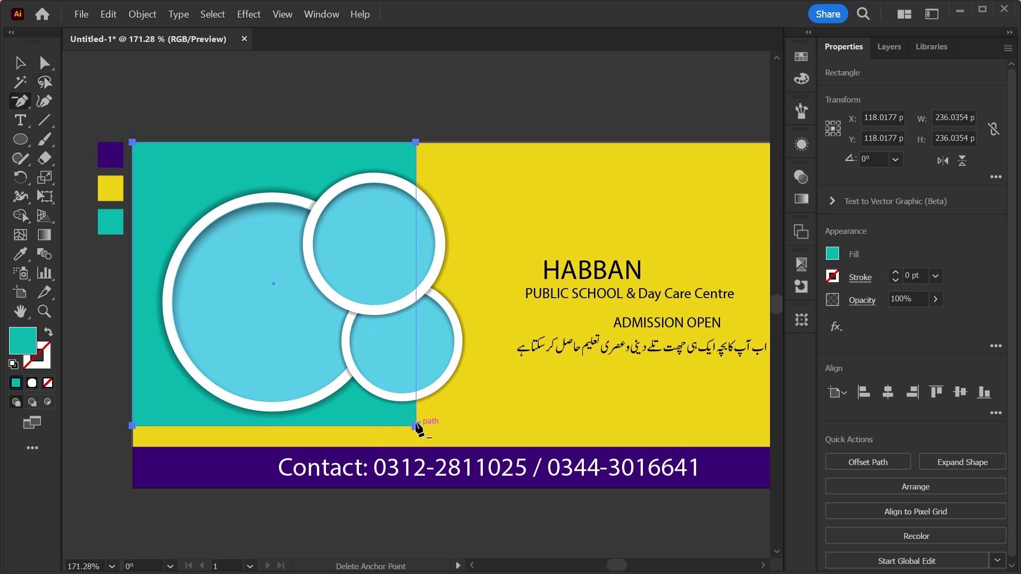
{"action": "left_click", "coordinate": [416, 425]}
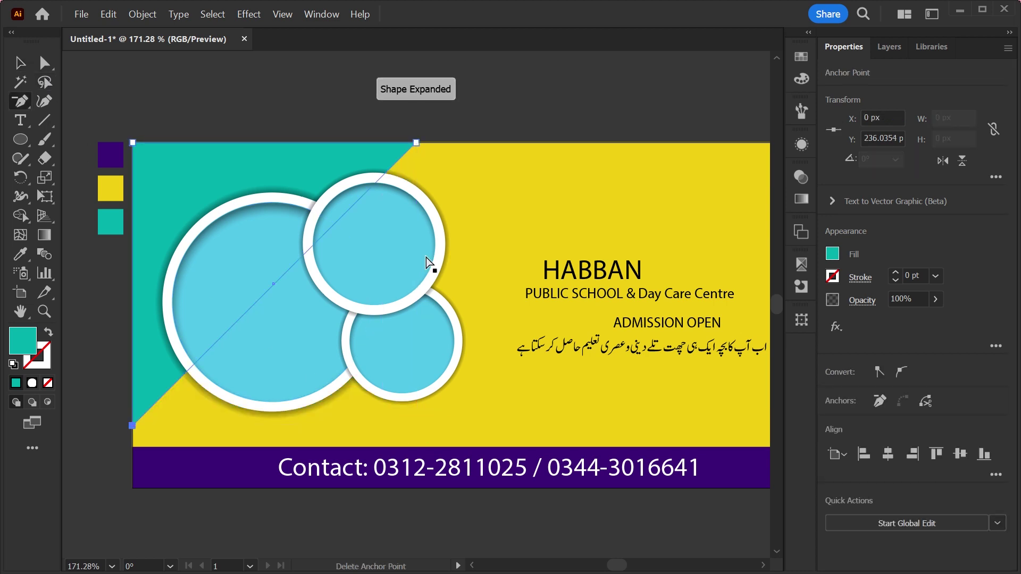
{"action": "key", "text": "a"}
{"action": "left_click", "coordinate": [416, 142]}
{"action": "left_click_drag", "start_coordinate": [416, 144], "coordinate": [507, 143]}
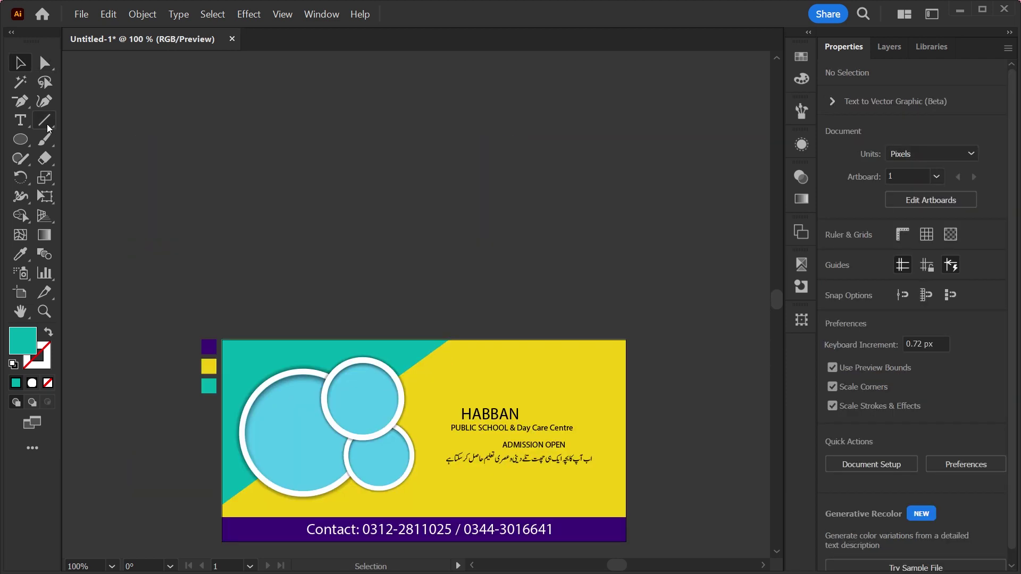
{"action": "left_click", "coordinate": [45, 121]}
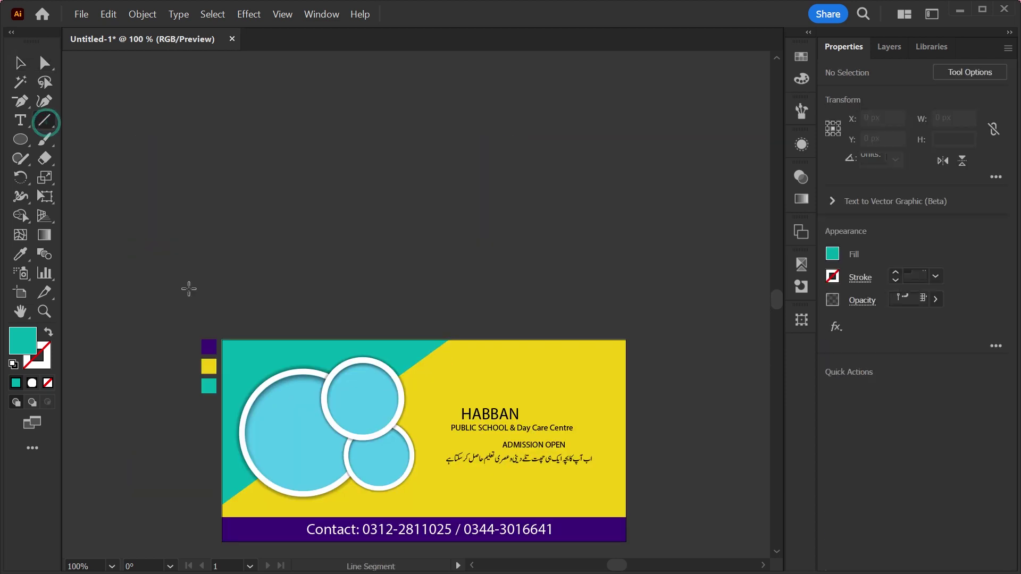
Draw a horizontal line with a white 3 pt stroke and bring up the Transform effect
{"action": "left_click_drag", "start_coordinate": [221, 320], "coordinate": [652, 319]}
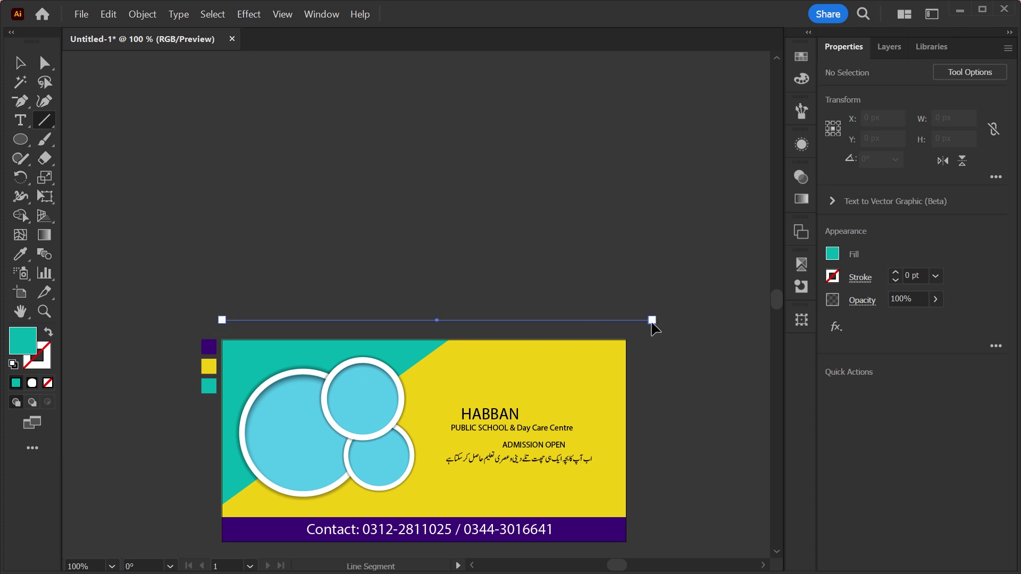
{"action": "double_click", "coordinate": [917, 277]}
{"action": "type", "text": "3"}
{"action": "key", "text": "Return"}
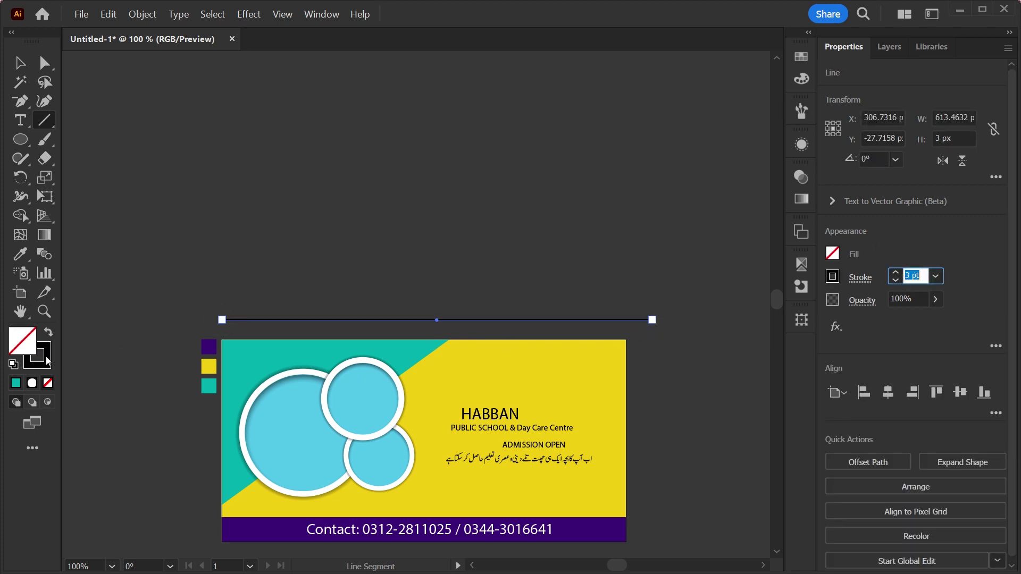
{"action": "left_click", "coordinate": [33, 363]}
{"action": "left_click", "coordinate": [624, 156]}
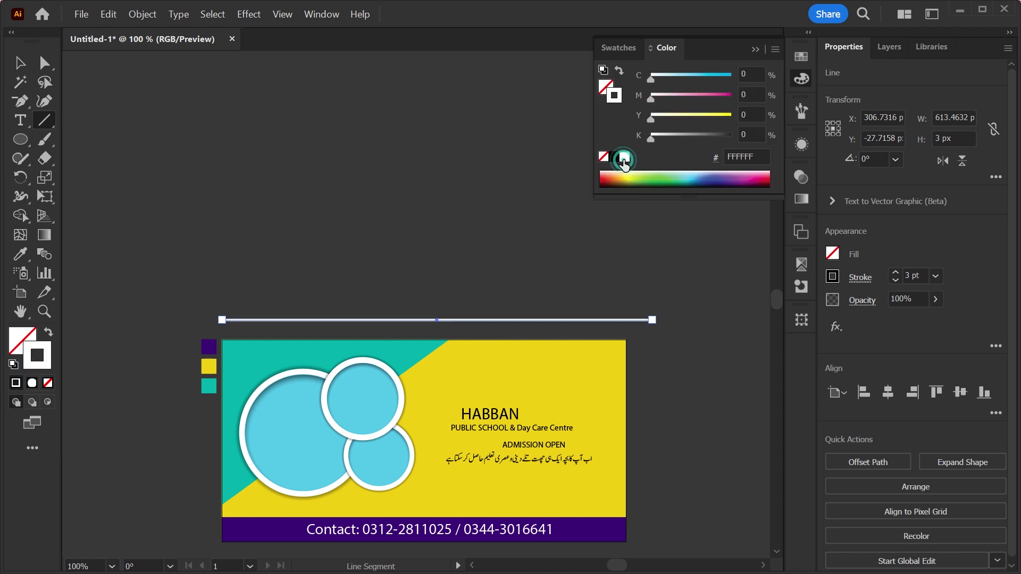
{"action": "left_click_drag", "start_coordinate": [404, 315], "coordinate": [542, 424]}
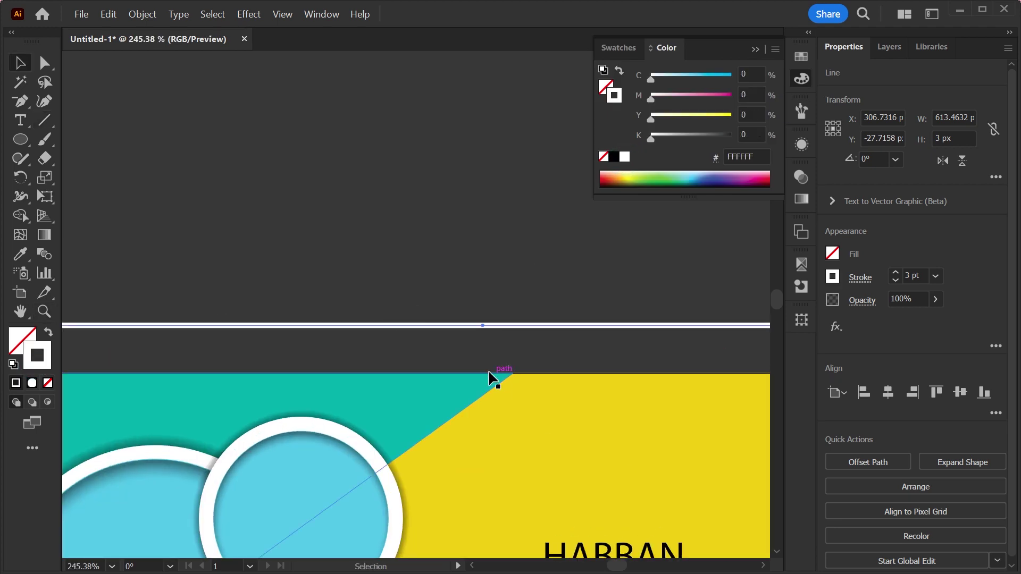
{"action": "key", "text": "ctrl+minus"}
{"action": "key", "text": "ctrl+minus"}
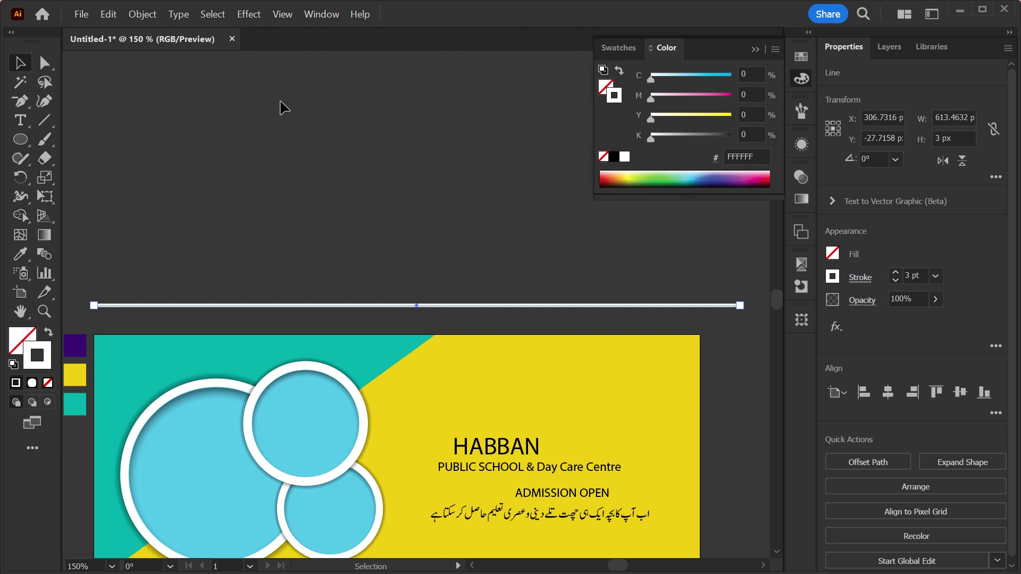
{"action": "key", "text": "ctrl+alt+shift+e"}
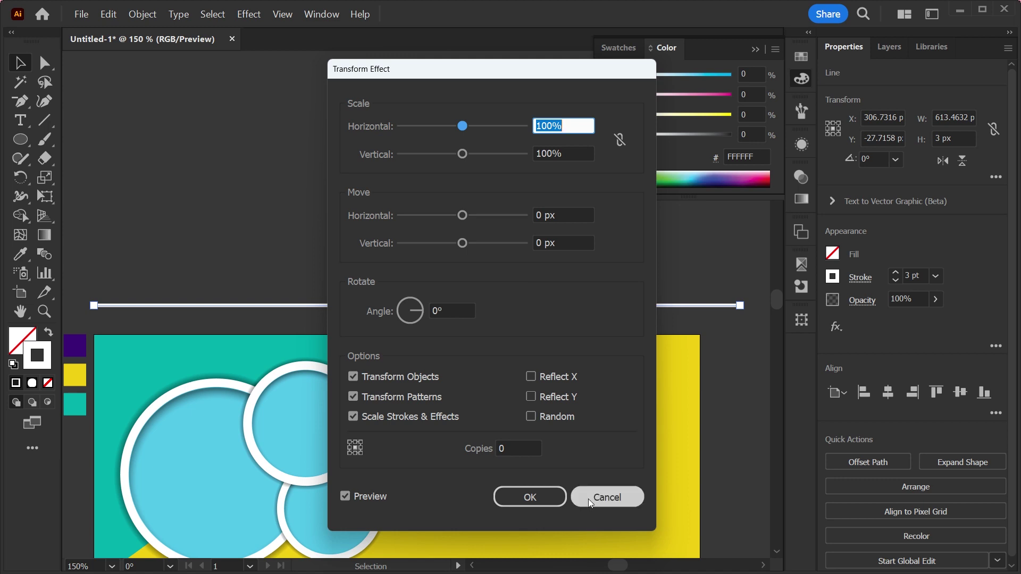
Reopen Distort & Transform > Transform from the Effect menu and move its dialog aside
{"action": "left_click", "coordinate": [588, 499]}
{"action": "left_click", "coordinate": [248, 15]}
{"action": "mouse_move", "coordinate": [286, 133]}
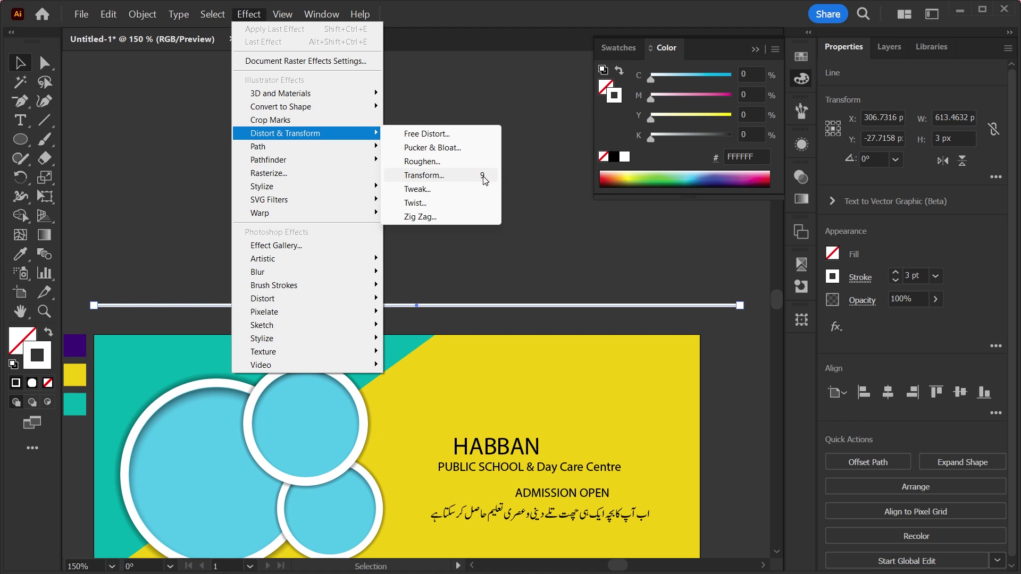
{"action": "left_click", "coordinate": [435, 179]}
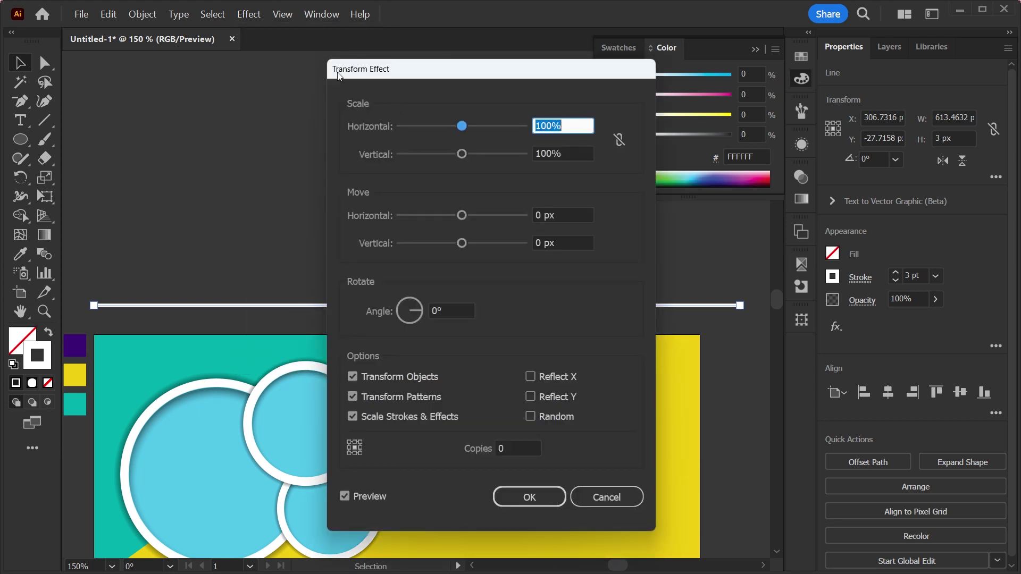
{"action": "left_click_drag", "start_coordinate": [449, 75], "coordinate": [699, 111]}
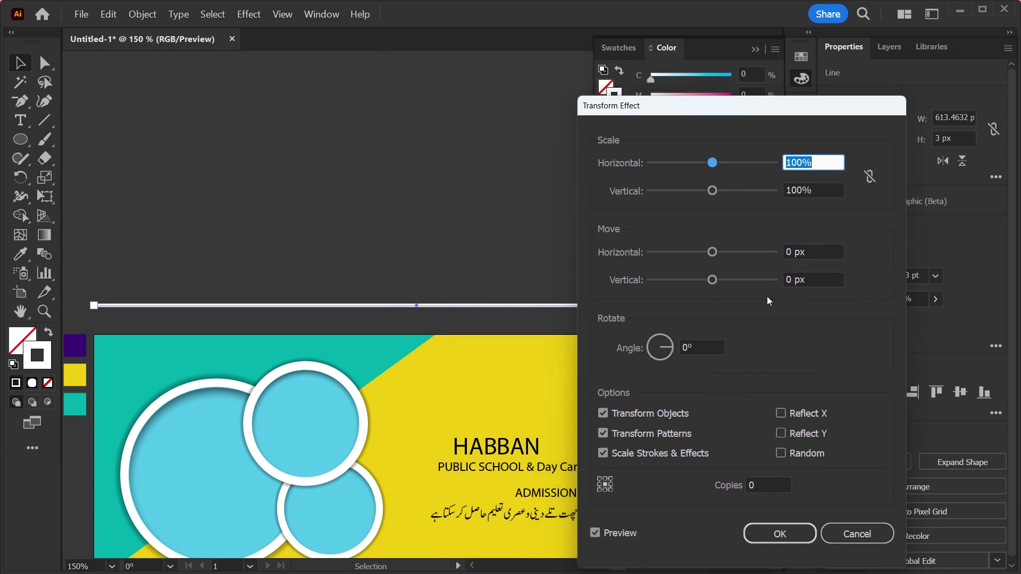
Set the Transform effect to 20 copies spaced 8 px vertically and apply it
{"action": "left_click", "coordinate": [810, 280]}
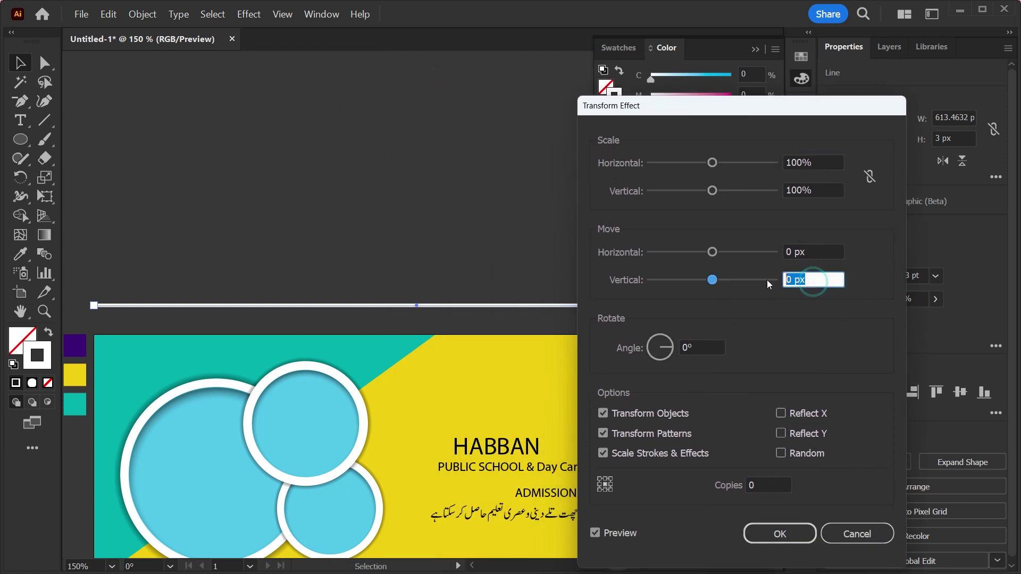
{"action": "type", "text": "4"}
{"action": "left_click", "coordinate": [691, 347]}
{"action": "type", "text": "5"}
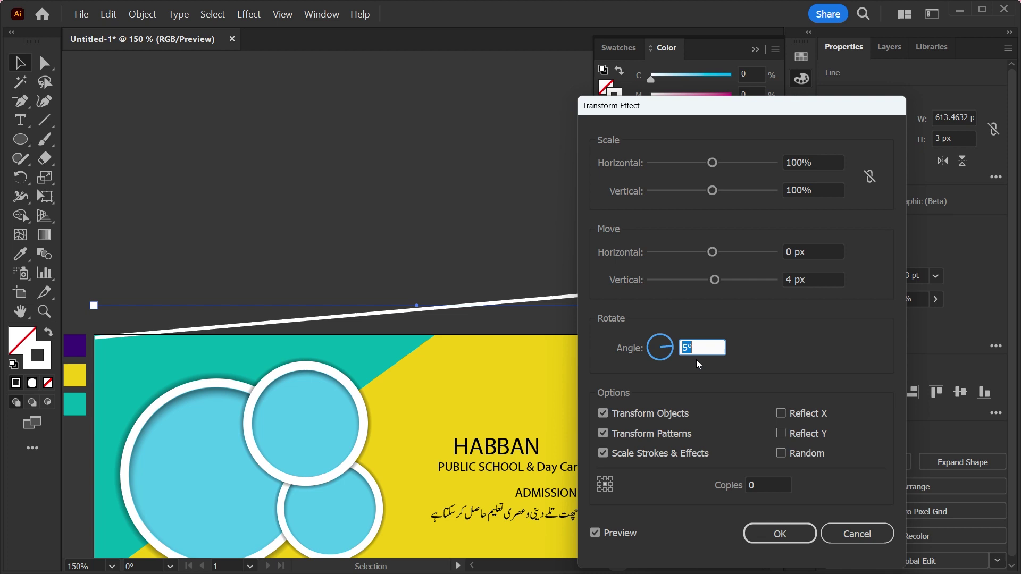
{"action": "type", "text": "0"}
{"action": "left_click", "coordinate": [769, 485]}
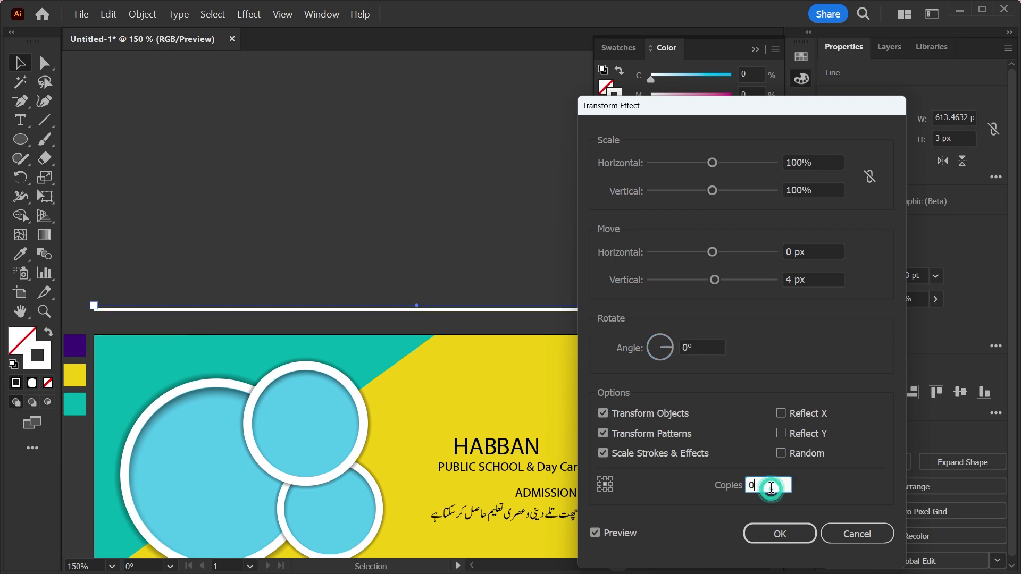
{"action": "type", "text": "2"}
{"action": "left_click", "coordinate": [814, 279]}
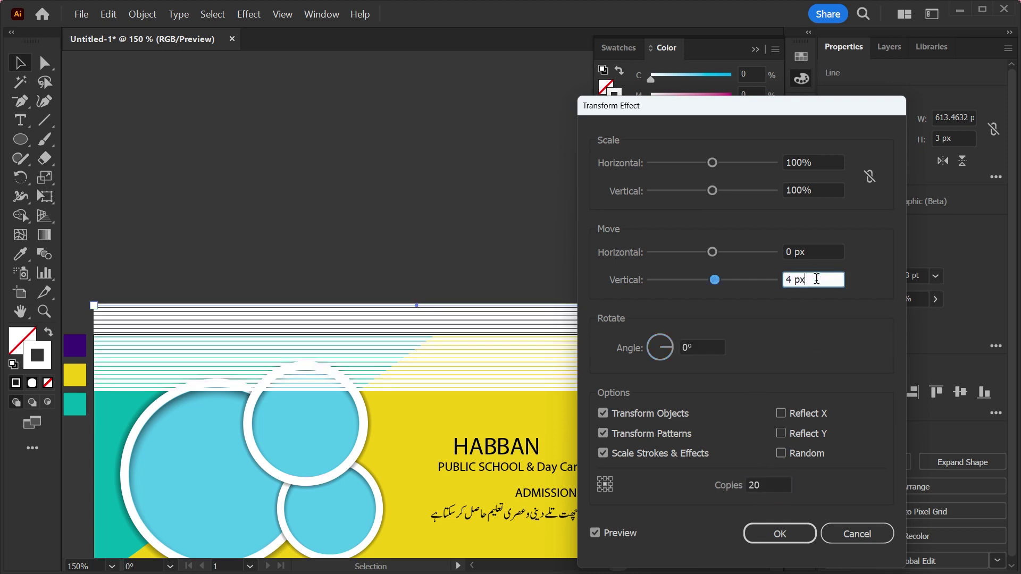
{"action": "double_click", "coordinate": [814, 279]}
{"action": "key", "text": "Up"}
{"action": "key", "text": "Up"}
{"action": "key", "text": "Up"}
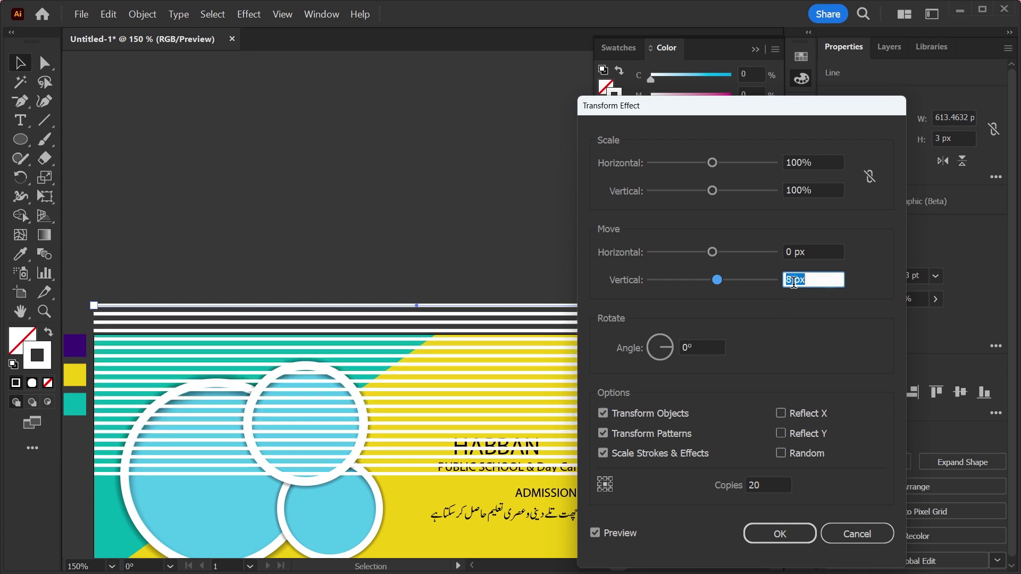
{"action": "left_click", "coordinate": [769, 538]}
{"action": "scroll", "coordinate": [434, 313], "scroll_direction": "down", "scroll_amount": 3}
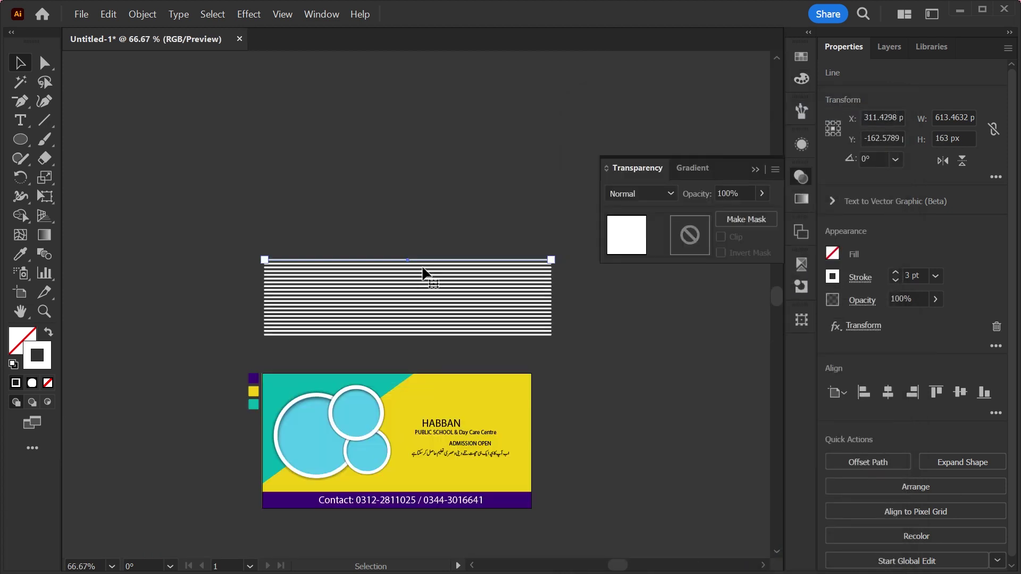
Rotate the stripe group to 45° and move it over the banner's top-left corner
{"action": "key", "text": "v"}
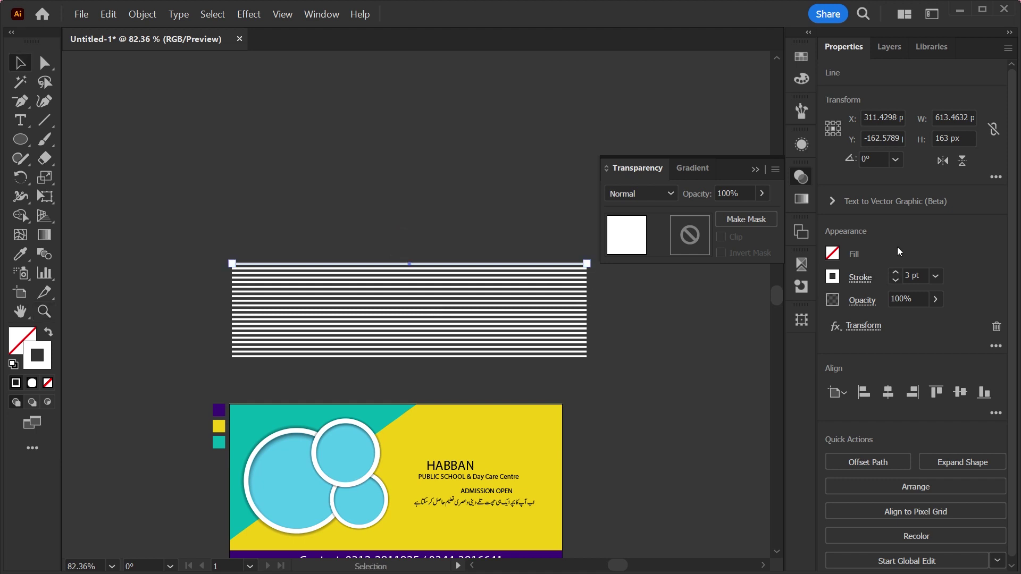
{"action": "left_click", "coordinate": [873, 159]}
{"action": "type", "text": "45"}
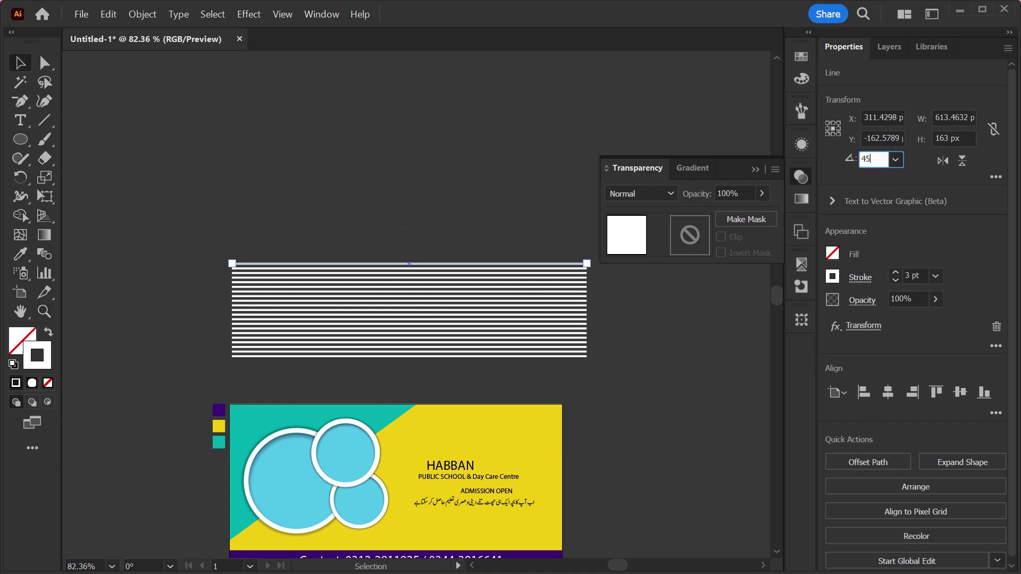
{"action": "key", "text": "Return"}
{"action": "scroll", "coordinate": [470, 283], "scroll_direction": "down", "scroll_amount": 2}
{"action": "left_click", "coordinate": [470, 282]}
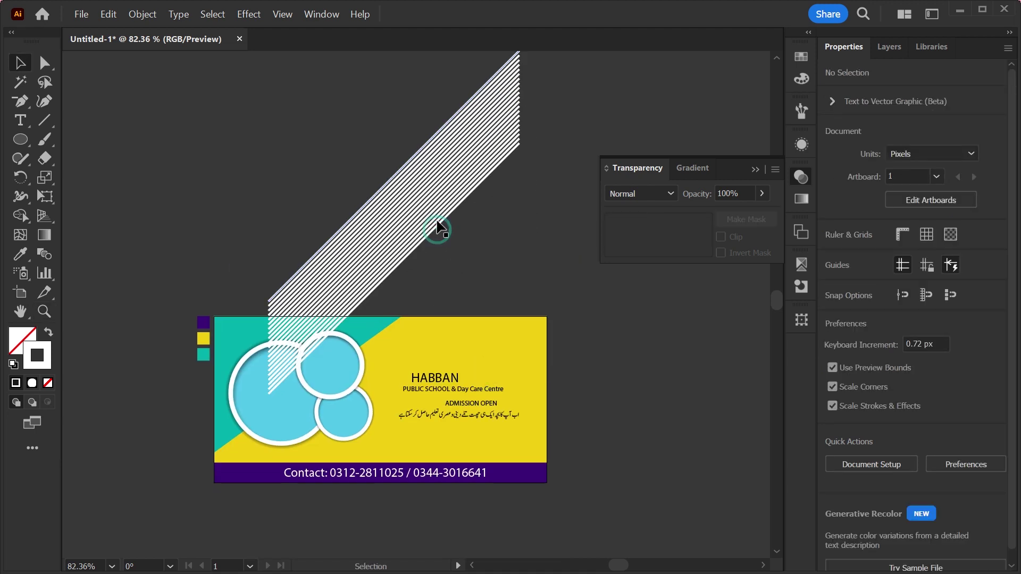
{"action": "left_click_drag", "start_coordinate": [439, 222], "coordinate": [294, 328]}
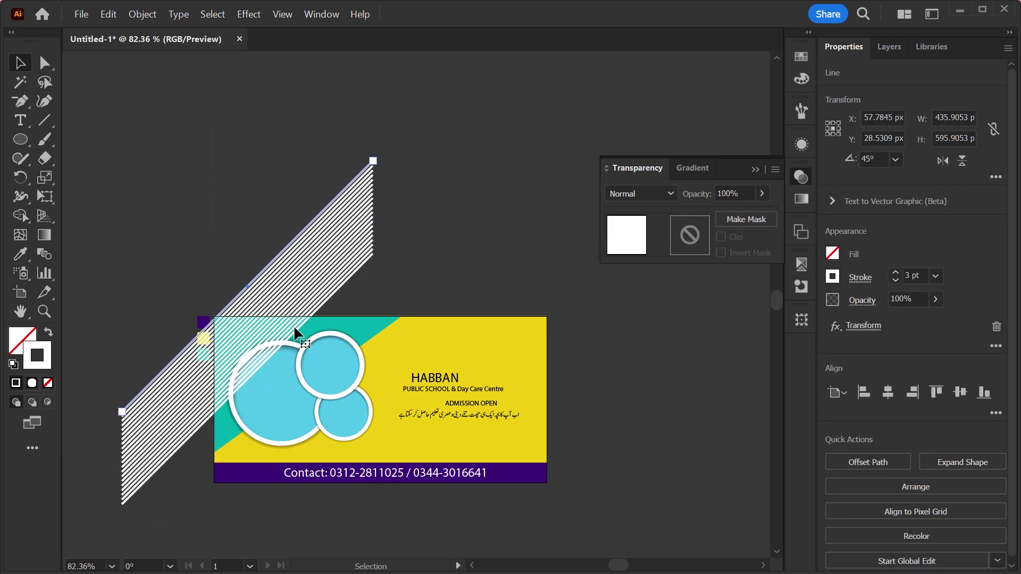
Lower the stripes' tilt to 37° and reopen their Transform Effect settings
{"action": "key", "text": "ctrl+shift+a"}
{"action": "key", "text": "ctrl+0"}
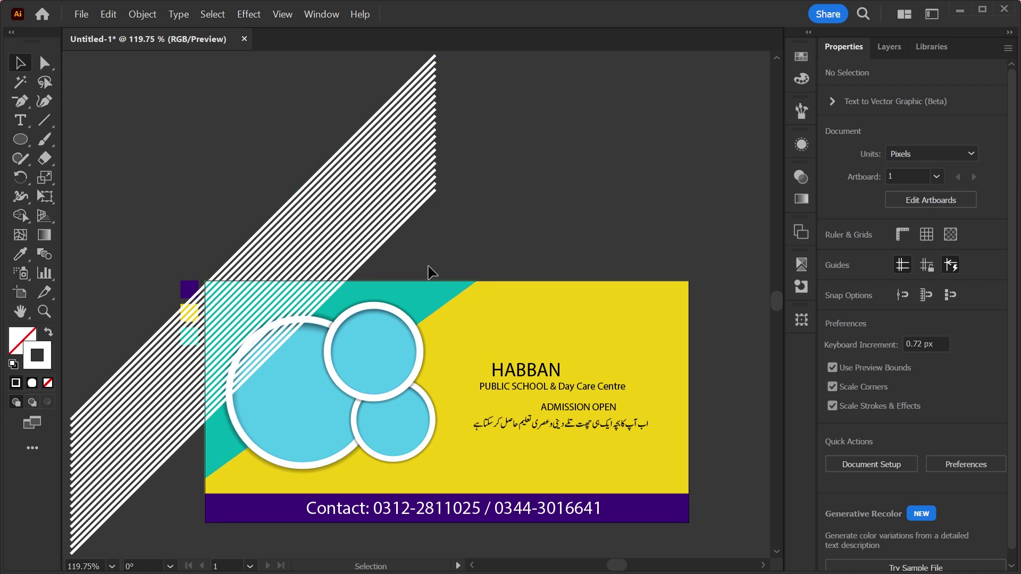
{"action": "left_click", "coordinate": [426, 201]}
{"action": "left_click", "coordinate": [877, 161]}
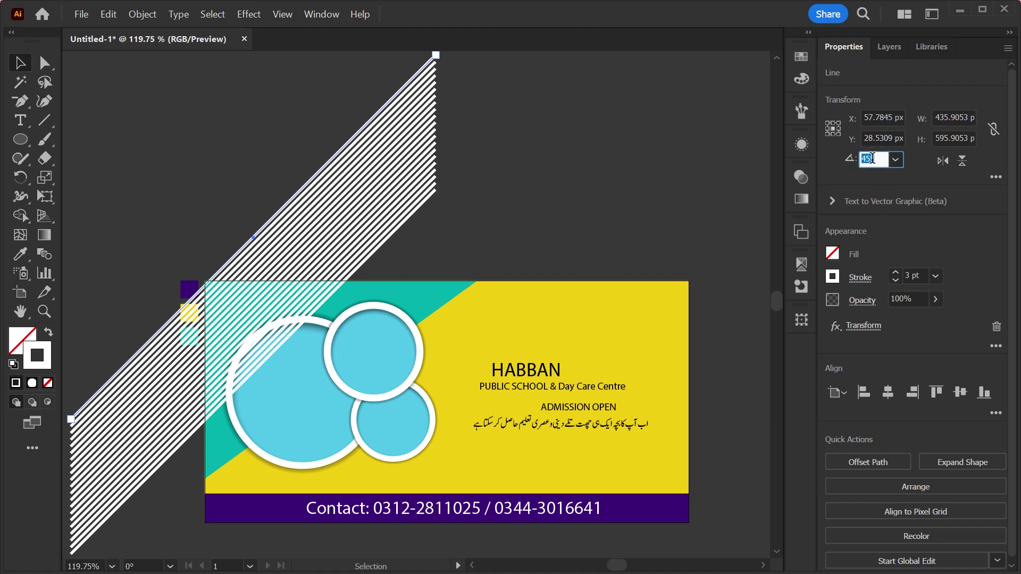
{"action": "key", "text": "Down"}
{"action": "key", "text": "Down"}
{"action": "key", "text": "Down"}
{"action": "key", "text": "Down"}
{"action": "key", "text": "Down"}
{"action": "key", "text": "Down"}
{"action": "key", "text": "Down"}
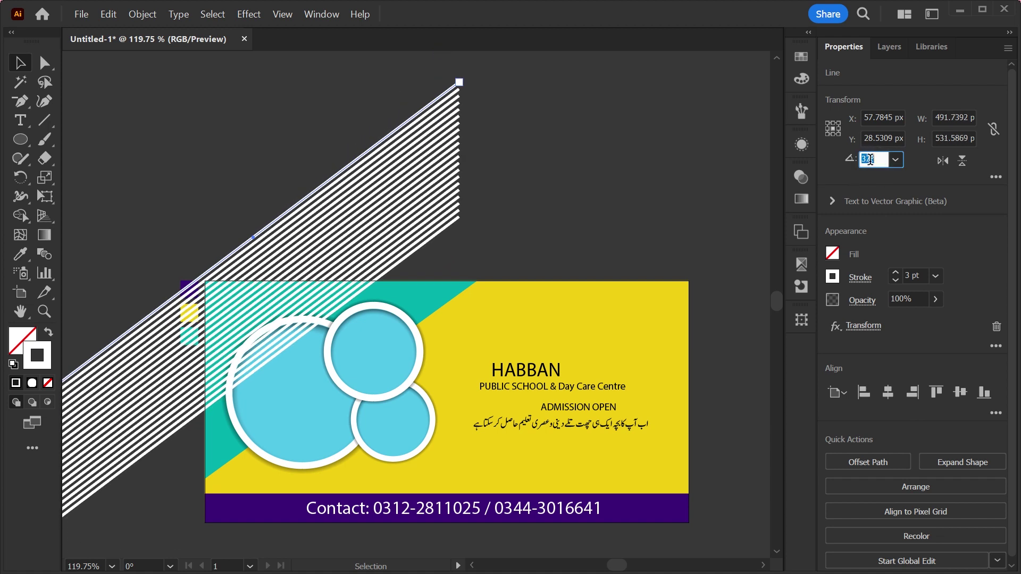
{"action": "left_click", "coordinate": [865, 326]}
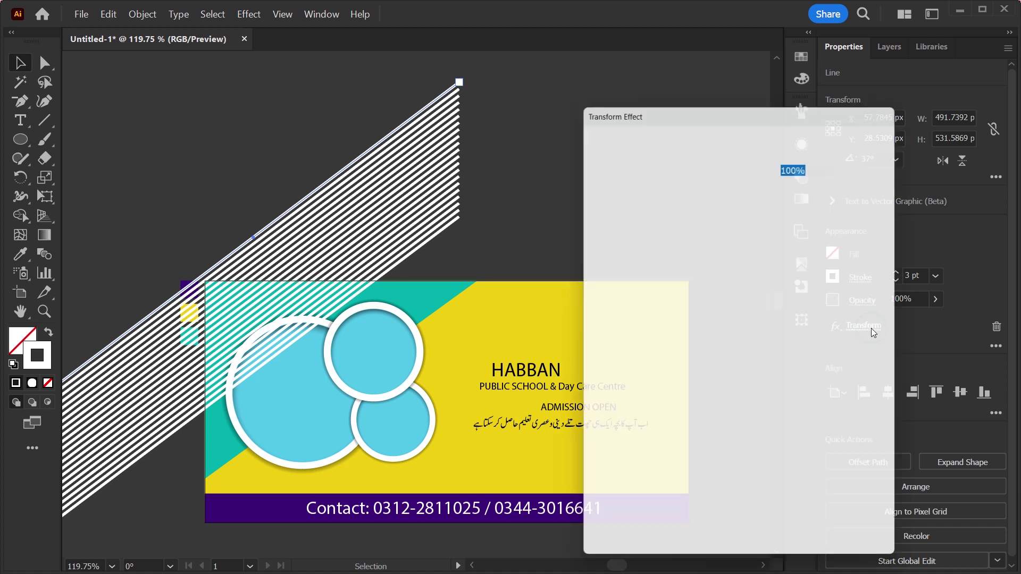
Raise the stripes' Transform Effect Move Vertical offset from 8 px to 13 px and apply it
{"action": "left_click", "coordinate": [802, 280]}
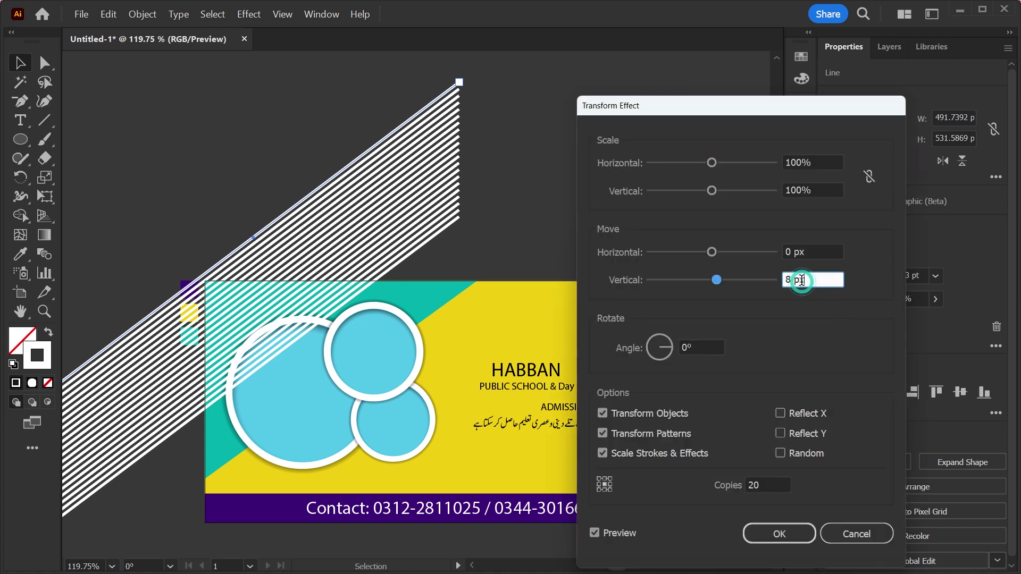
{"action": "key", "text": "Up"}
{"action": "key", "text": "Up"}
{"action": "key", "text": "Up"}
{"action": "key", "text": "Up"}
{"action": "key", "text": "Up"}
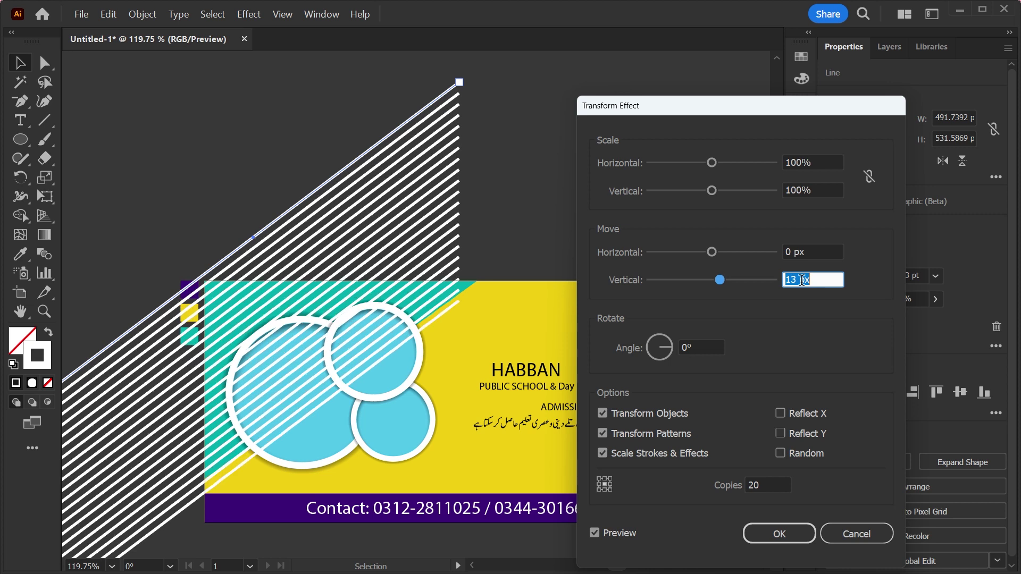
{"action": "left_click", "coordinate": [781, 534]}
{"action": "scroll", "coordinate": [187, 266], "scroll_direction": "up", "scroll_amount": 2}
{"action": "scroll", "coordinate": [188, 266], "scroll_direction": "up", "scroll_amount": 1}
{"action": "left_click", "coordinate": [248, 328]}
{"action": "key", "text": "a"}
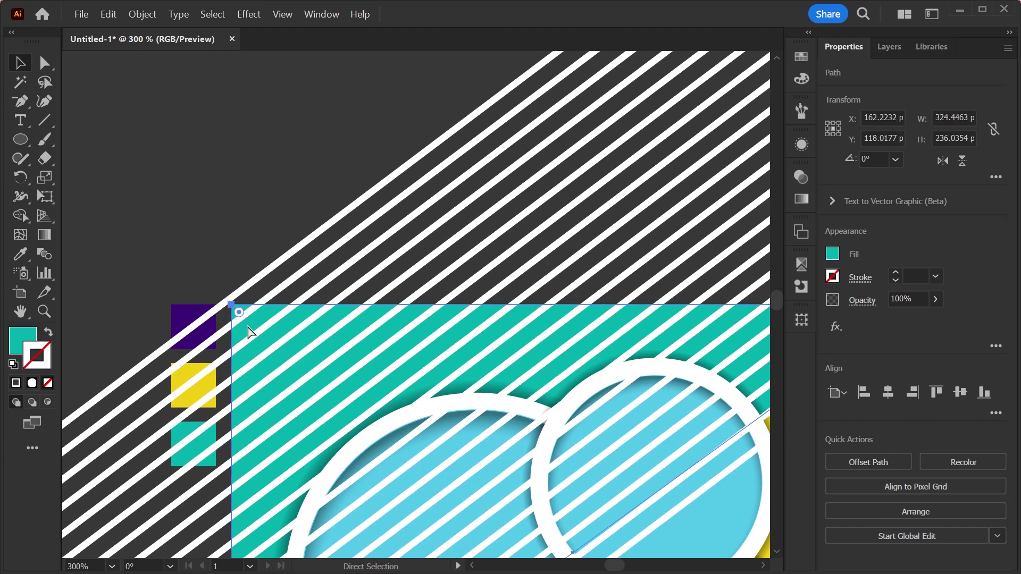
Bring the teal rectangle to front and use it as a clipping mask for the stripes
{"action": "key", "text": "ctrl"}
{"action": "key", "text": "ctrl+shift+bracketright"}
{"action": "left_click", "coordinate": [391, 234], "text": "shift"}
{"action": "right_click", "coordinate": [391, 234]}
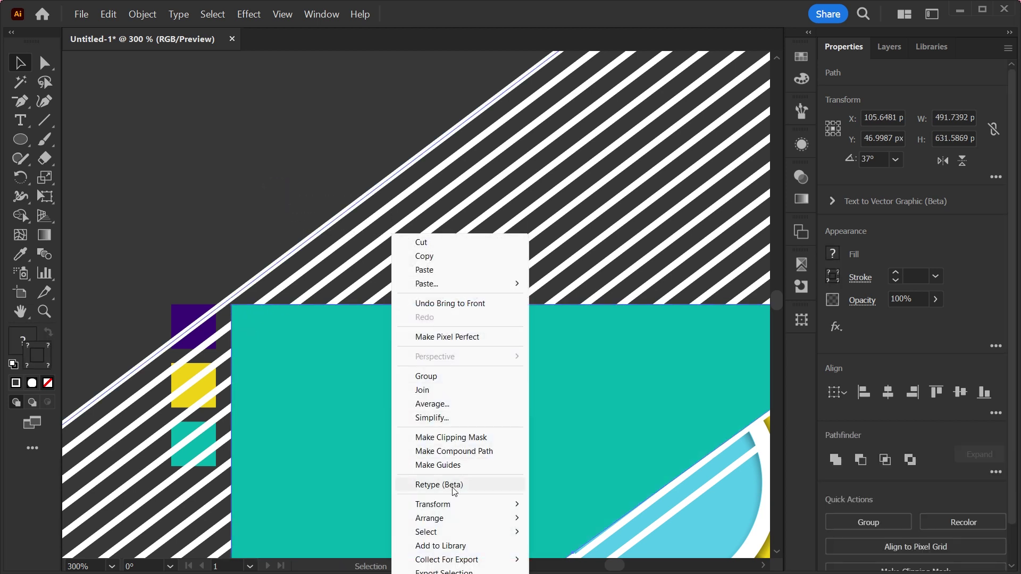
{"action": "mouse_move", "coordinate": [433, 504]}
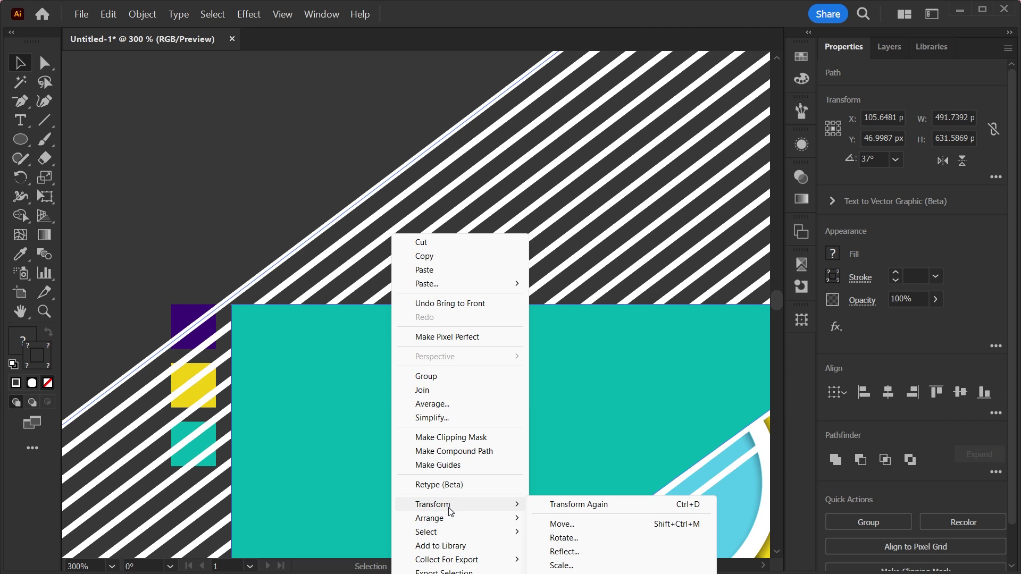
{"action": "left_click", "coordinate": [451, 437]}
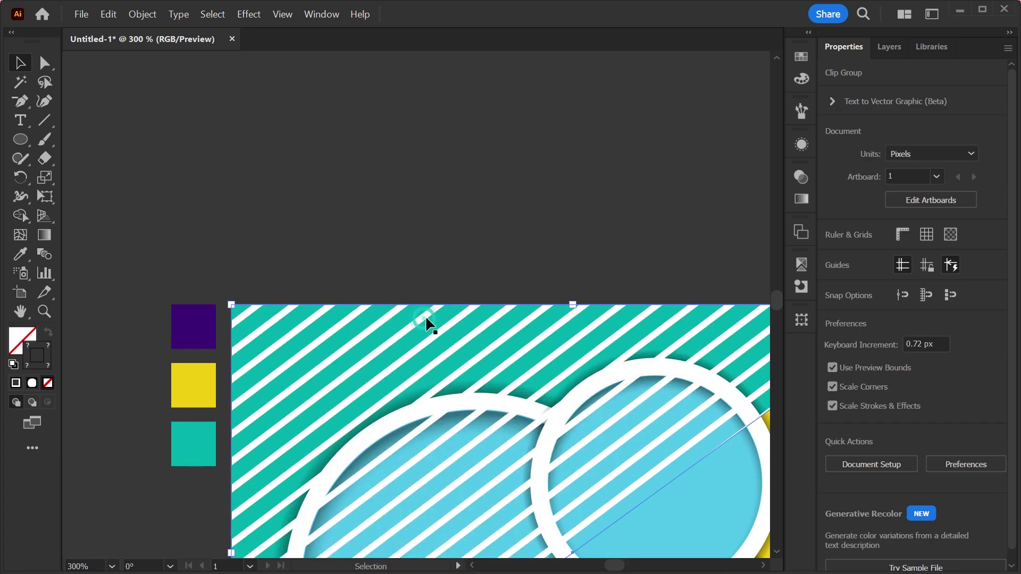
Set the clipped stripes to Overlay blend mode at 50% opacity and review the full artboard
{"action": "left_click", "coordinate": [802, 177]}
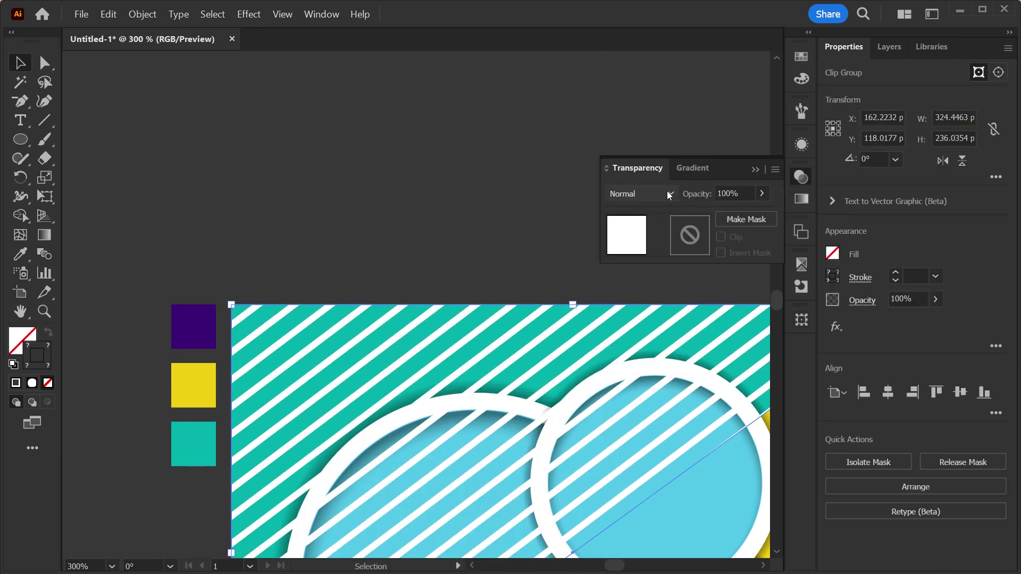
{"action": "left_click", "coordinate": [670, 193]}
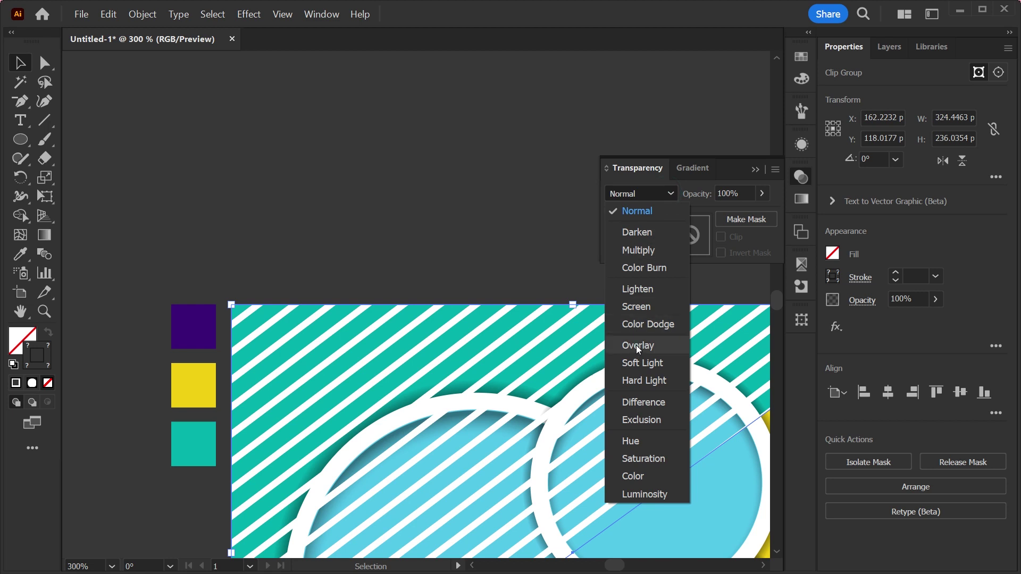
{"action": "left_click", "coordinate": [638, 346]}
{"action": "left_click", "coordinate": [918, 299]}
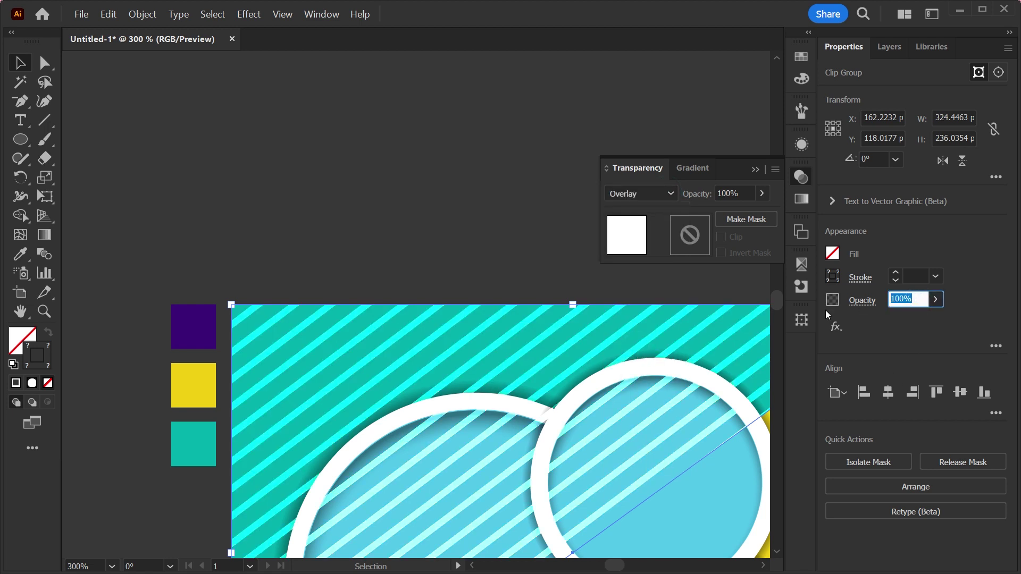
{"action": "type", "text": "50"}
{"action": "key", "text": "Return"}
{"action": "left_click", "coordinate": [333, 269]}
{"action": "key", "text": "ctrl+a"}
{"action": "scroll", "coordinate": [325, 166], "scroll_direction": "down", "scroll_amount": 5}
{"action": "key", "text": "ctrl+0"}
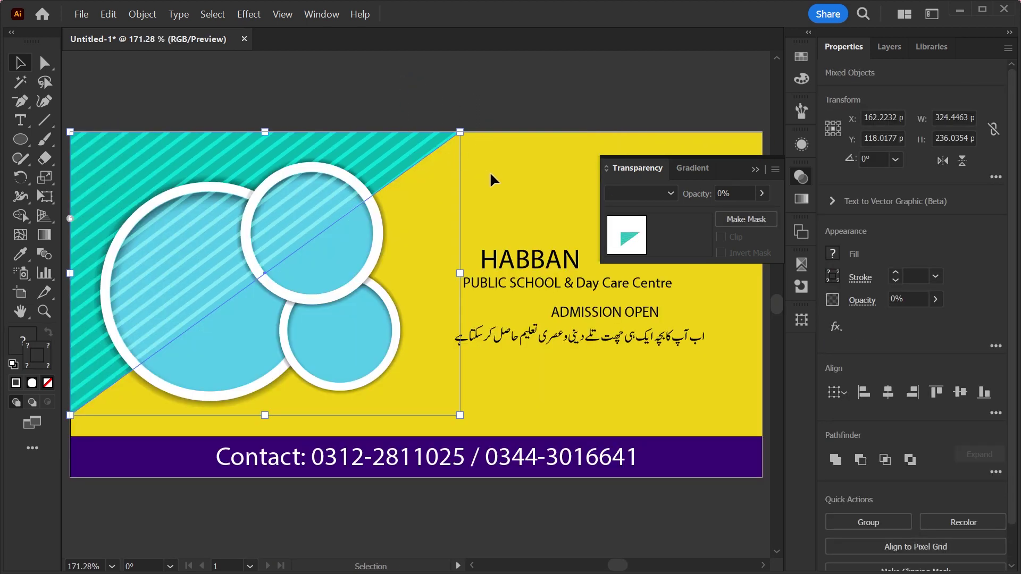
{"action": "key", "text": "ctrl"}
{"action": "key", "text": "ctrl"}
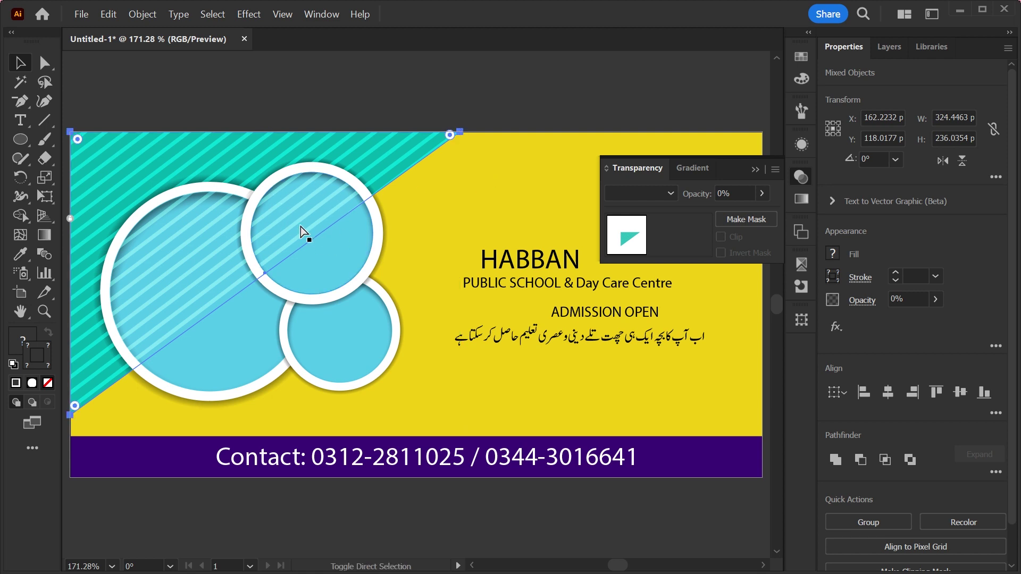
{"action": "key", "text": "ctrl+shift+a"}
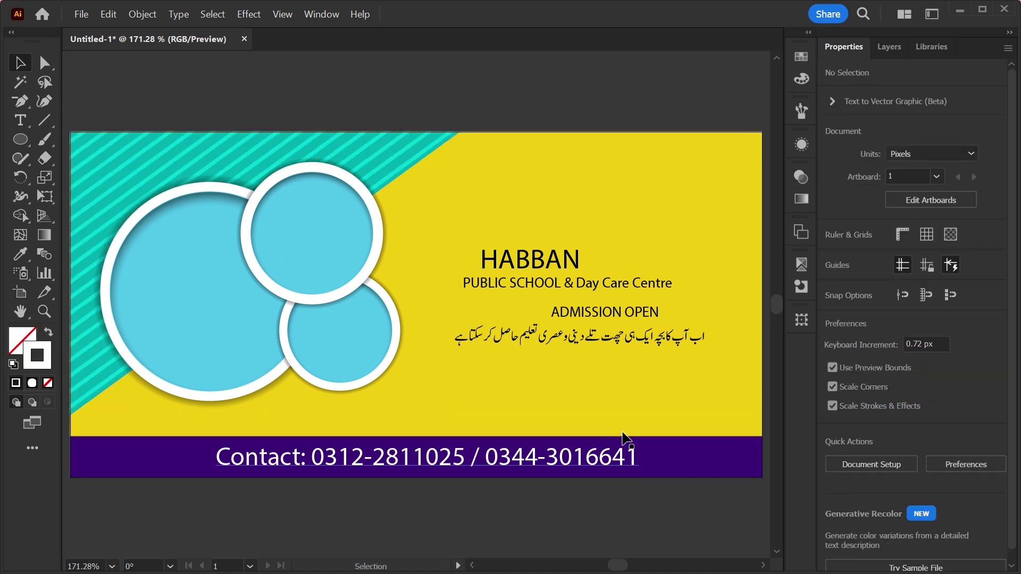
Move the Urdu line down above the contact bar, resize it and apply the Kasheeda style
{"action": "left_click_drag", "start_coordinate": [603, 338], "coordinate": [460, 416]}
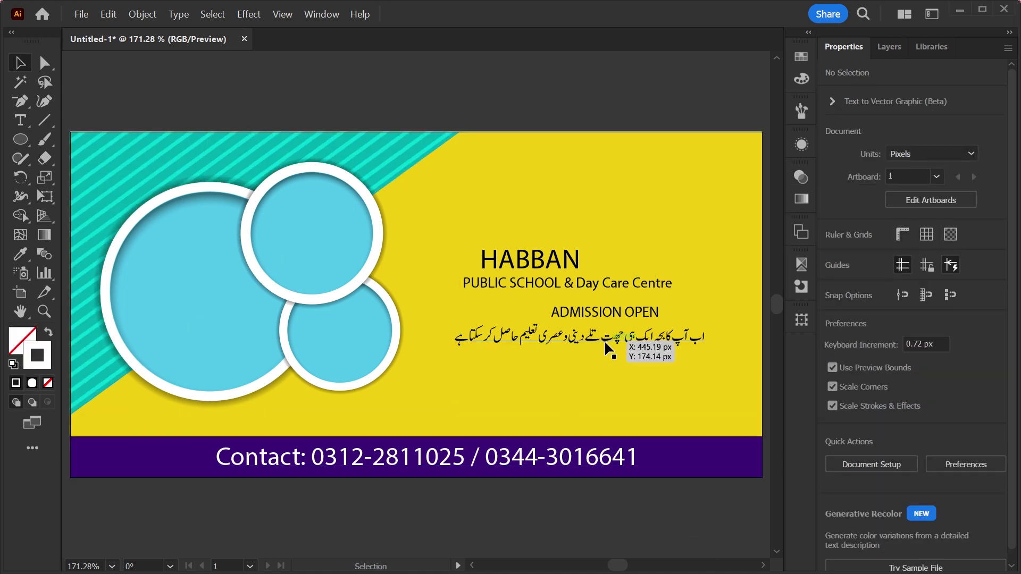
{"action": "left_click_drag", "start_coordinate": [560, 416], "coordinate": [649, 414]}
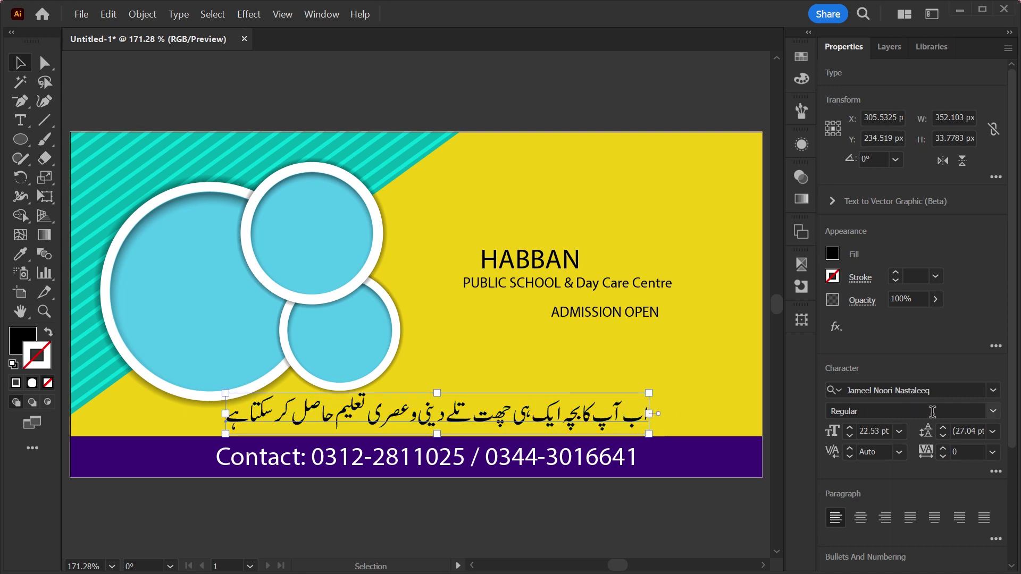
{"action": "left_click", "coordinate": [990, 414]}
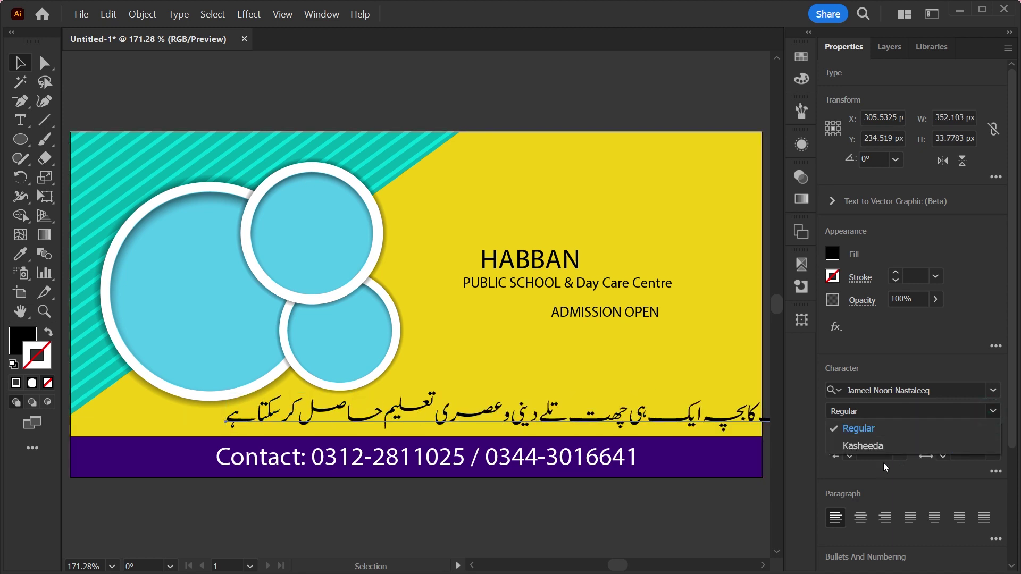
{"action": "left_click", "coordinate": [860, 450]}
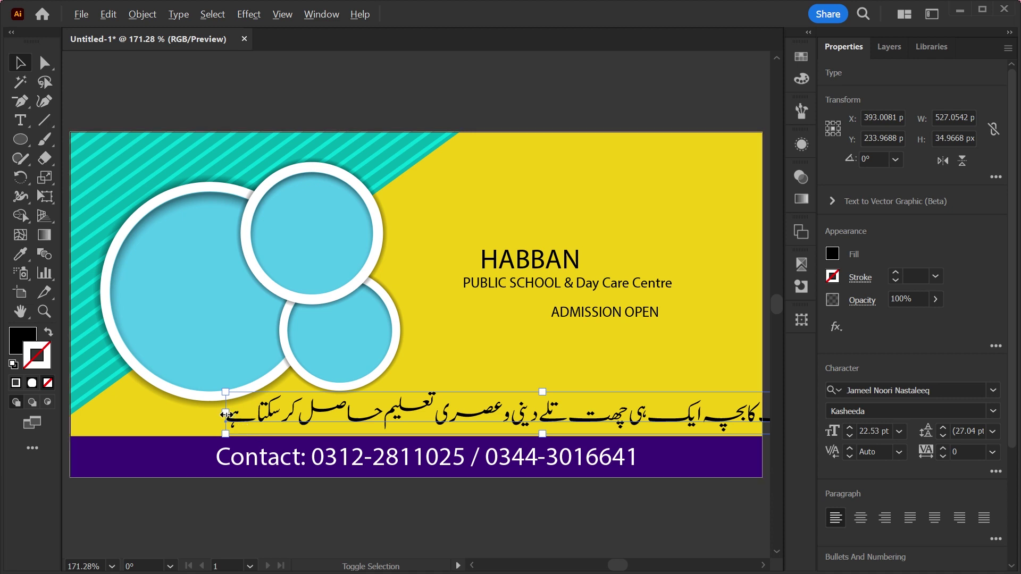
{"action": "left_click_drag", "start_coordinate": [225, 433], "coordinate": [284, 426]}
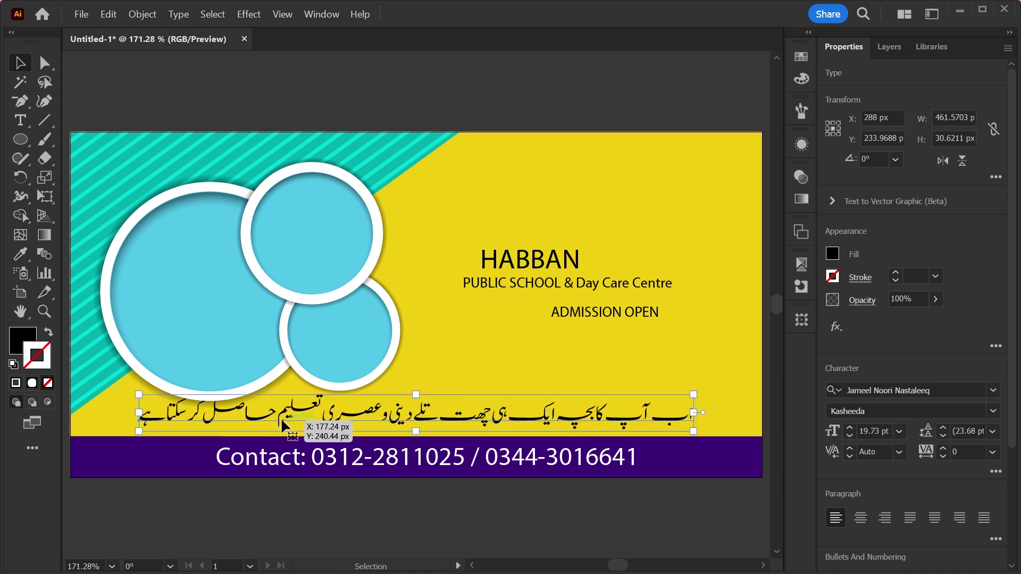
{"action": "left_click_drag", "start_coordinate": [281, 417], "coordinate": [281, 417]}
{"action": "left_click", "coordinate": [400, 295]}
Nudge the three-circle badge cluster about 4 px upward
{"action": "left_click_drag", "start_coordinate": [277, 350], "coordinate": [277, 350]}
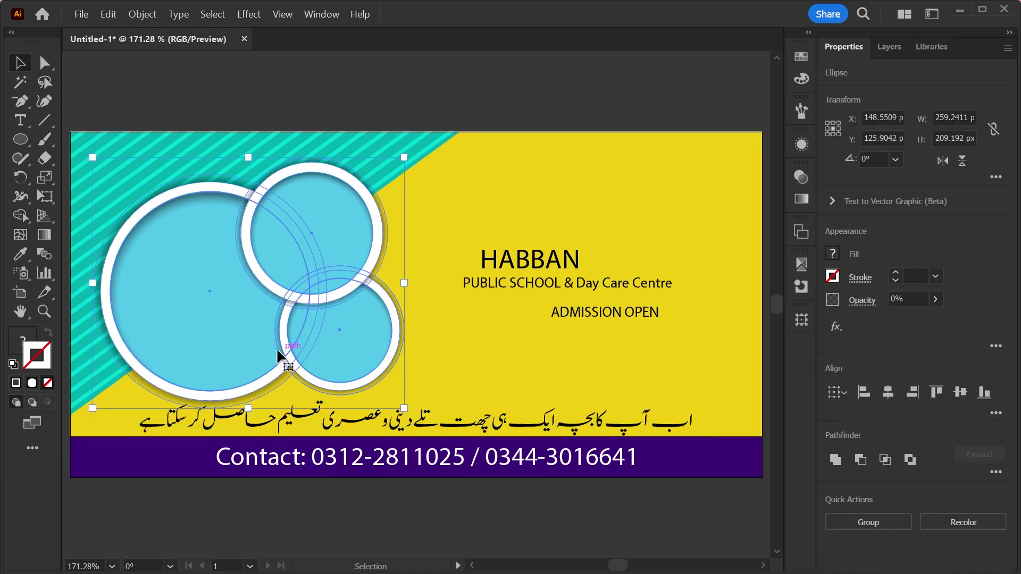
{"action": "key", "text": "Up"}
{"action": "key", "text": "Up"}
{"action": "key", "text": "Up"}
{"action": "key", "text": "Up"}
{"action": "key", "text": "Up"}
{"action": "key", "text": "Up"}
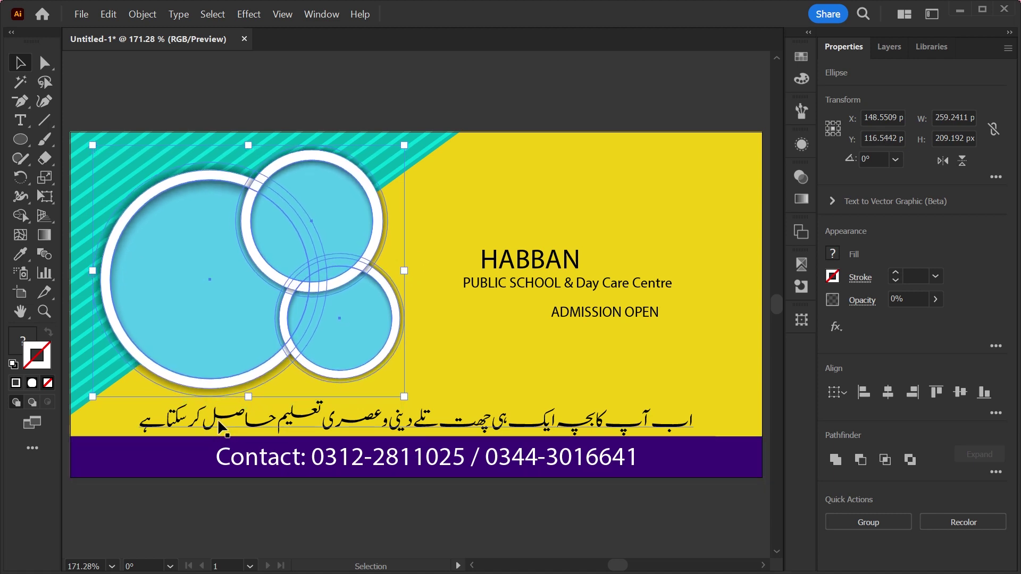
{"action": "left_click", "coordinate": [447, 346]}
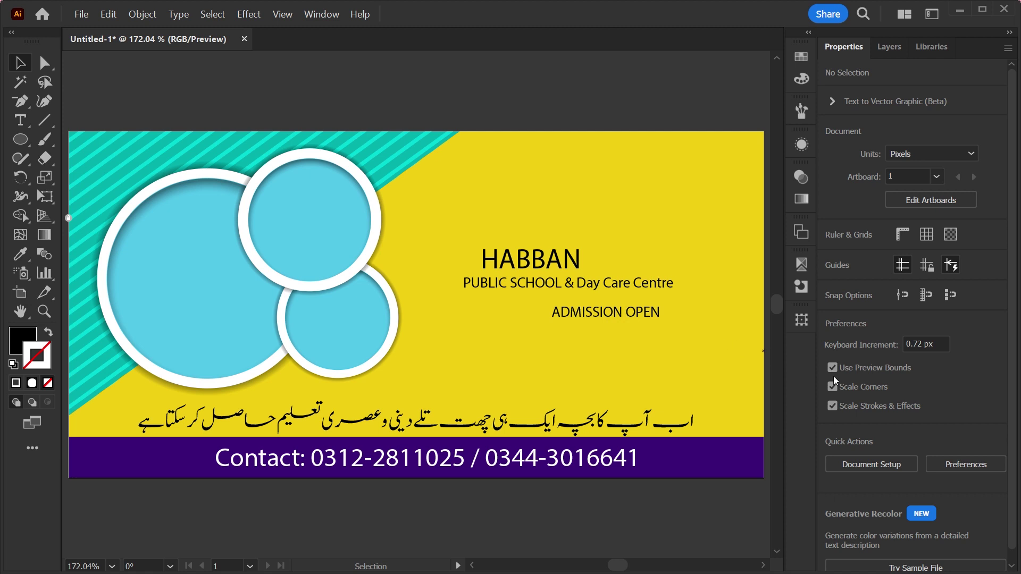
{"action": "left_click_drag", "start_coordinate": [684, 310], "coordinate": [574, 333]}
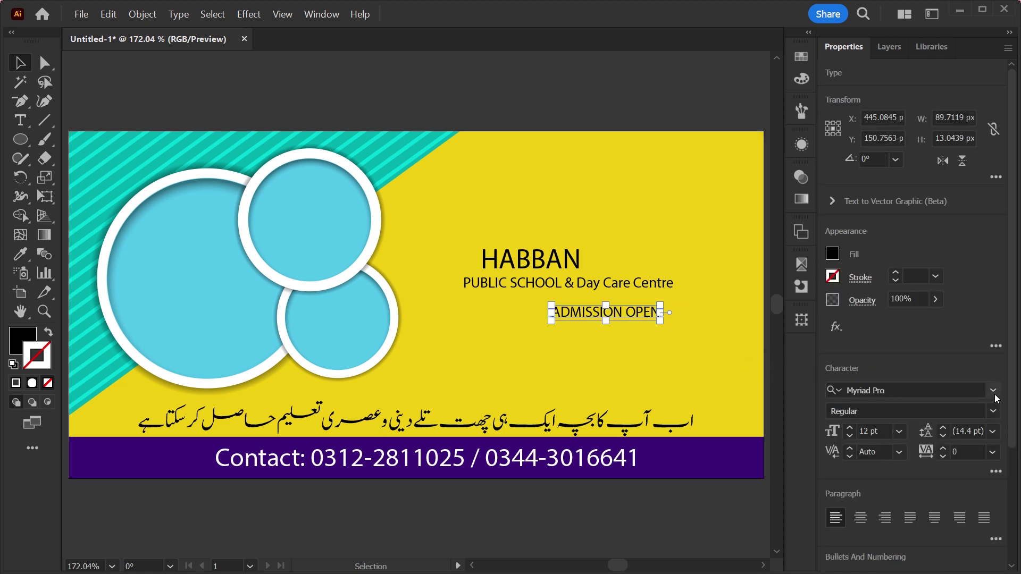
Set ADMISSION OPEN in Futura Extra Black Condensed BT and enlarge it to about 34 pt
{"action": "left_click", "coordinate": [993, 394]}
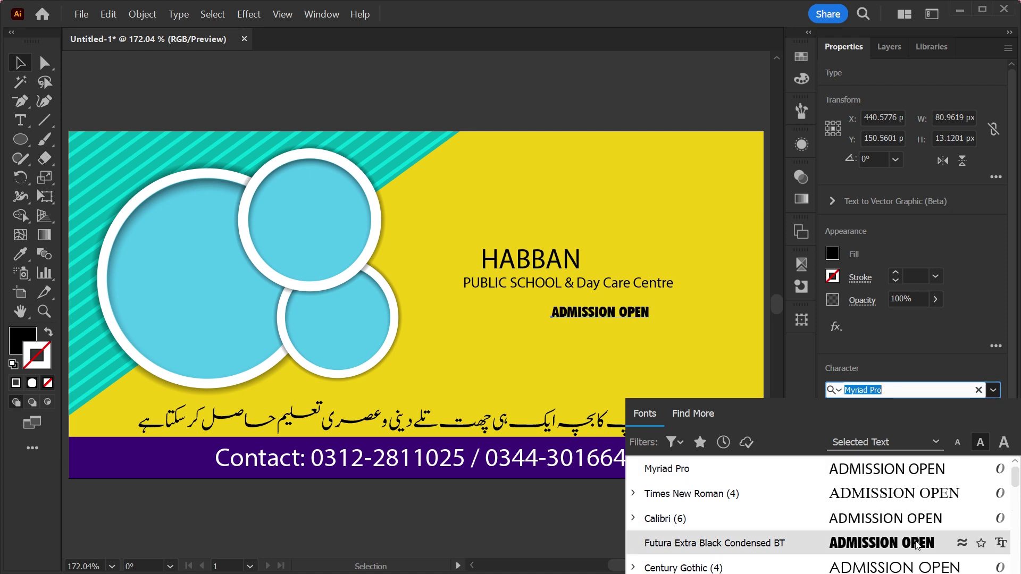
{"action": "left_click", "coordinate": [912, 543]}
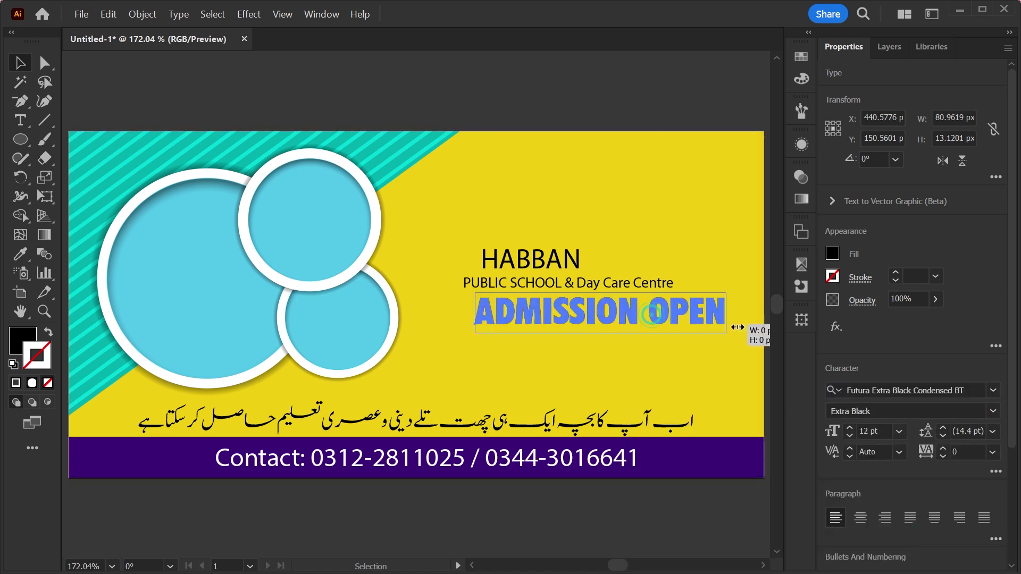
{"action": "left_click_drag", "start_coordinate": [650, 317], "coordinate": [720, 343]}
Draw a rectangle over ADMISSION OPEN, colour it the contact bar's purple, and round its corners fully
{"action": "left_click", "coordinate": [20, 140]}
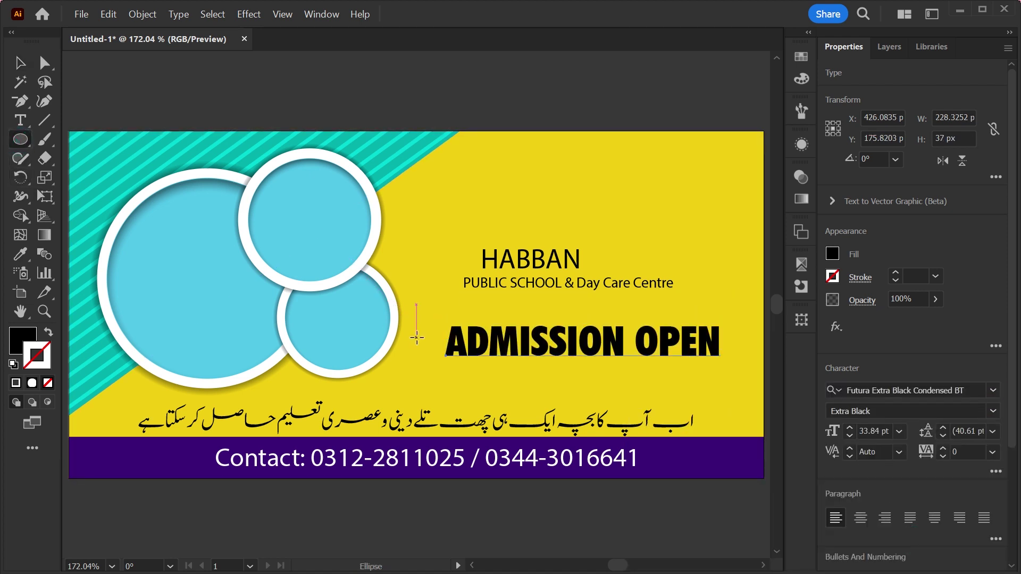
{"action": "left_click_drag", "start_coordinate": [24, 143], "coordinate": [80, 140]}
{"action": "left_click_drag", "start_coordinate": [430, 318], "coordinate": [737, 365]}
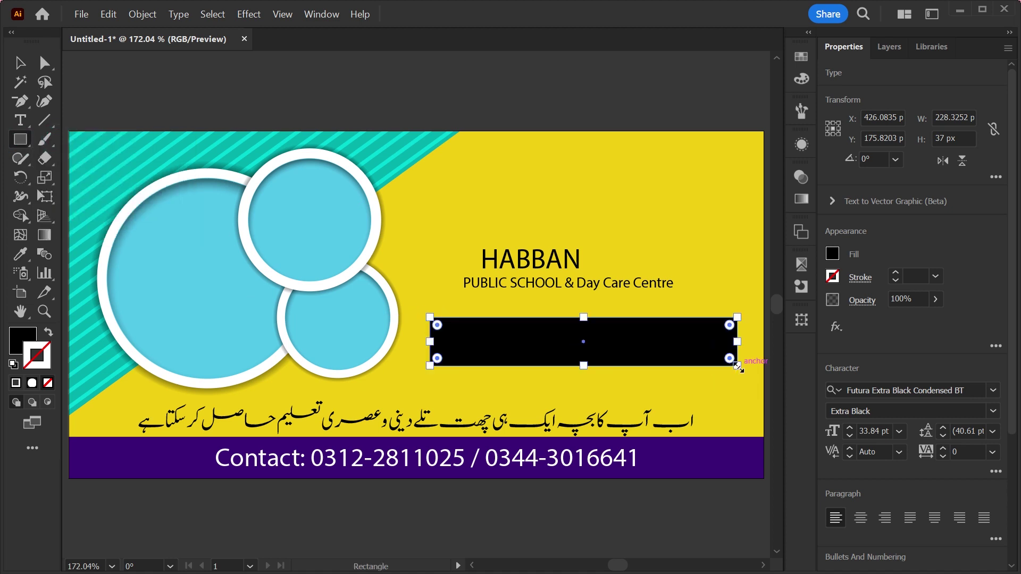
{"action": "key", "text": "i"}
{"action": "left_click", "coordinate": [713, 459]}
{"action": "key", "text": "a"}
{"action": "left_click_drag", "start_coordinate": [437, 325], "coordinate": [524, 344]}
{"action": "key", "text": "v"}
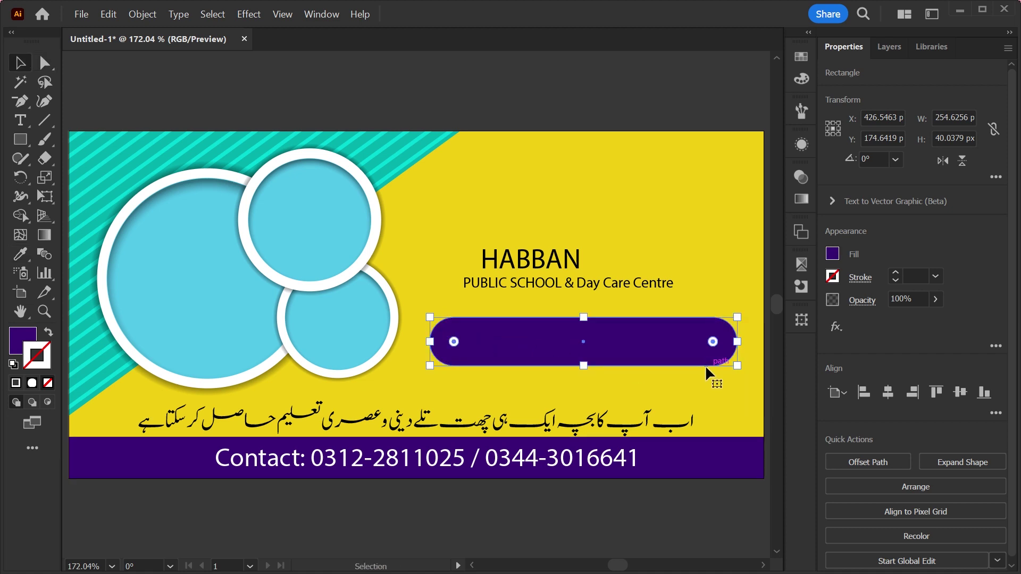
Select the hidden ADMISSION OPEN text in outline view and fill it white from Swatches
{"action": "key", "text": "ctrl+y"}
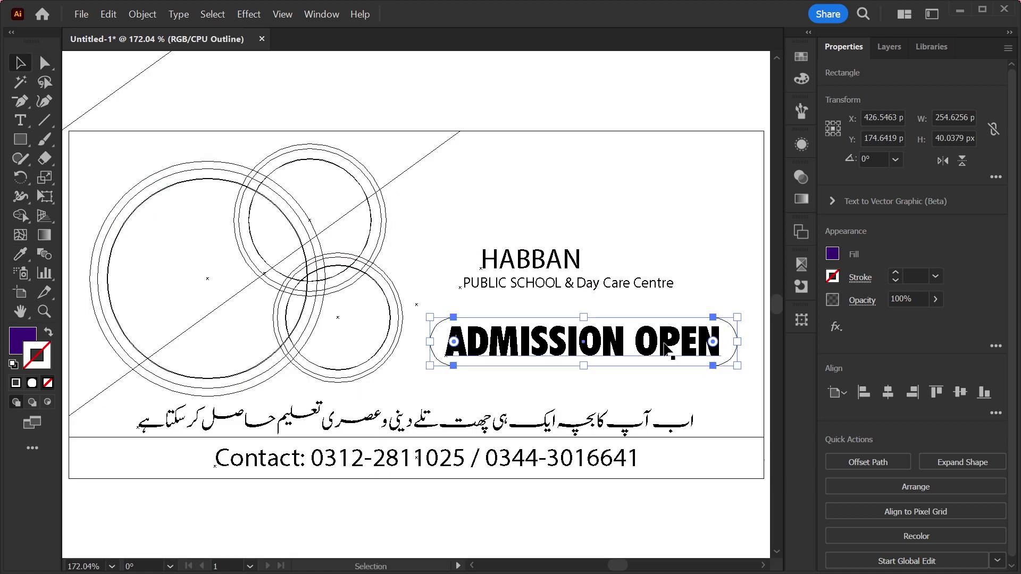
{"action": "left_click", "coordinate": [663, 342]}
{"action": "key", "text": "a"}
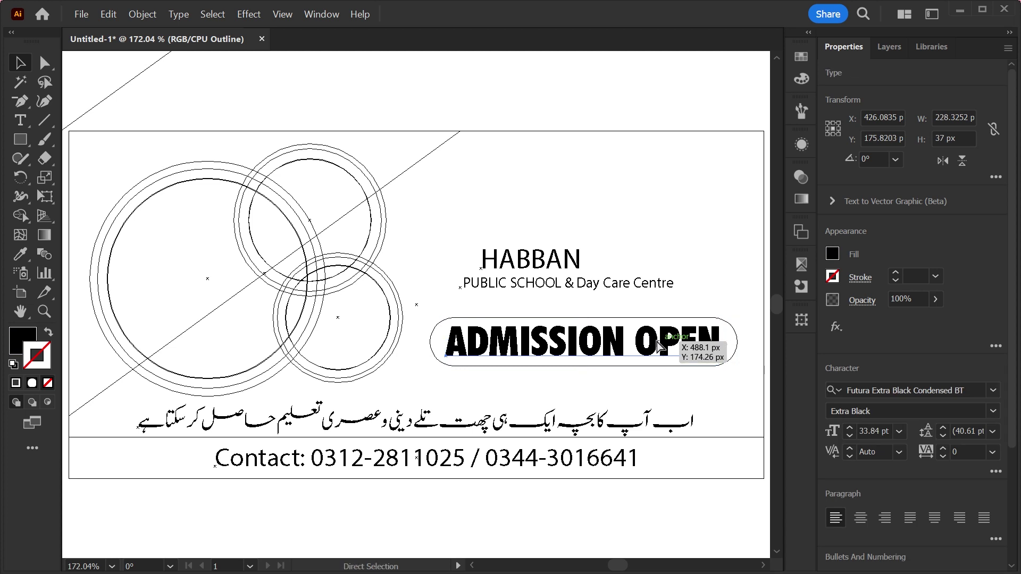
{"action": "key", "text": "ctrl"}
{"action": "key", "text": "ctrl+y"}
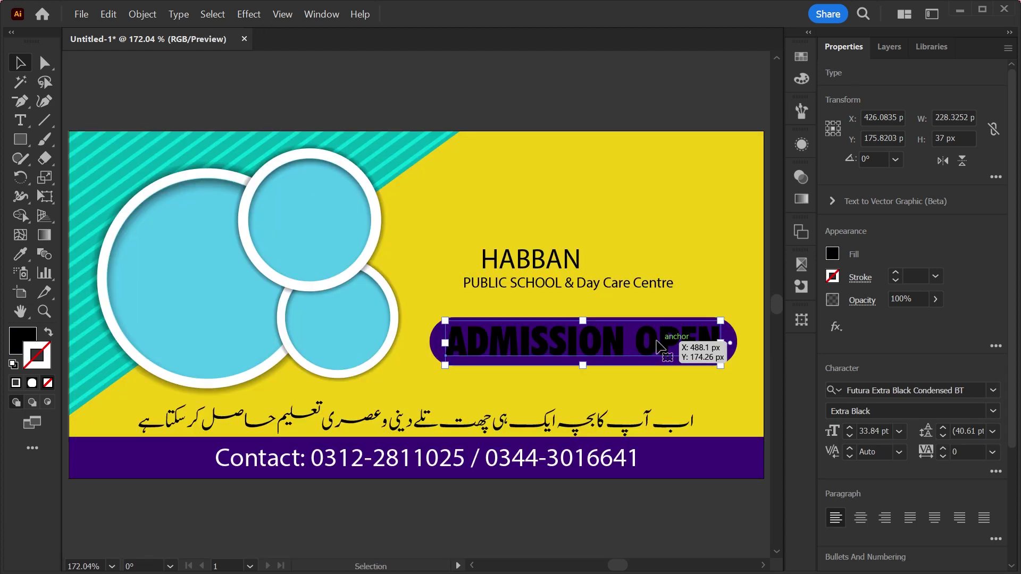
{"action": "left_click", "coordinate": [801, 57]}
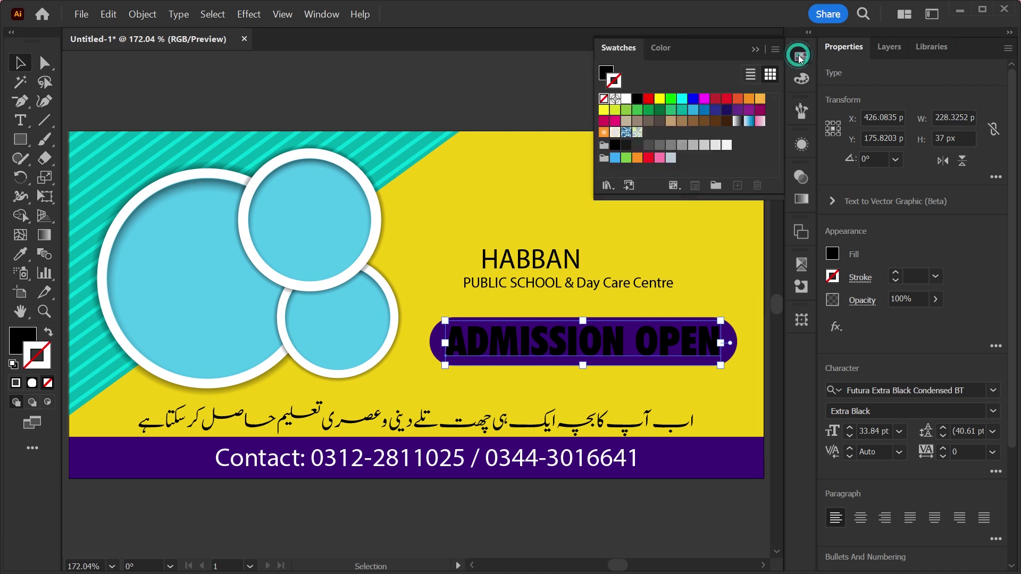
{"action": "left_click", "coordinate": [626, 99]}
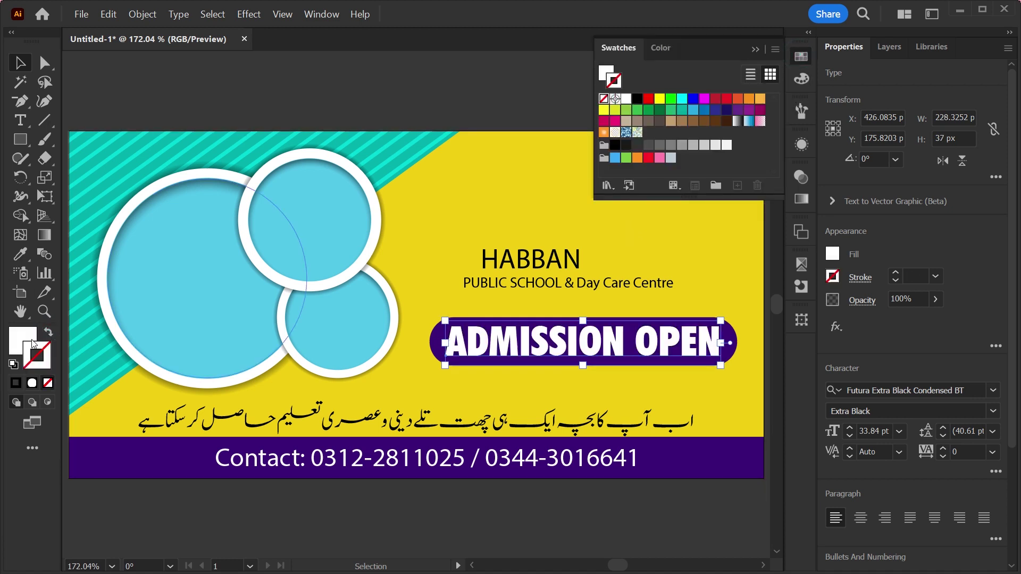
{"action": "scroll", "coordinate": [440, 305], "scroll_direction": "up", "scroll_amount": 2}
{"action": "left_click", "coordinate": [441, 306]}
{"action": "left_click", "coordinate": [519, 284]}
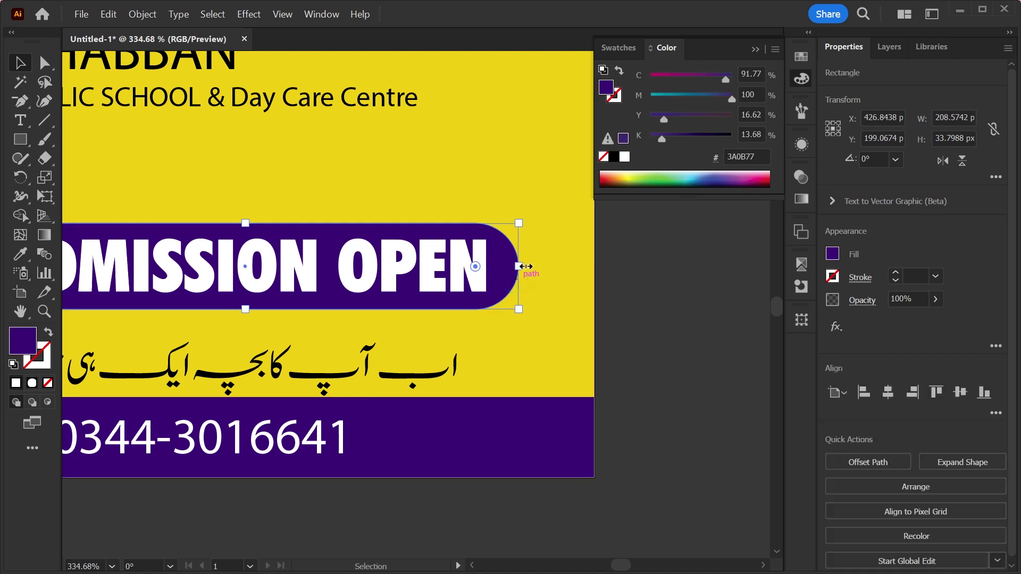
Add a Drop Shadow to the purple pill with X offset 1 px, Y offset 12 px and blur 1
{"action": "left_click", "coordinate": [836, 327]}
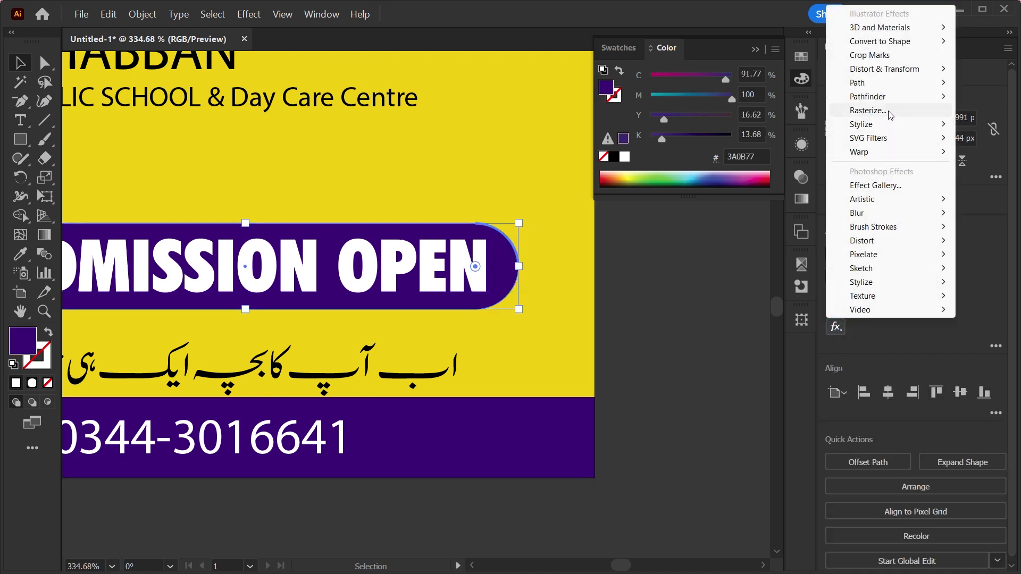
{"action": "mouse_move", "coordinate": [861, 123]}
{"action": "left_click", "coordinate": [758, 126]}
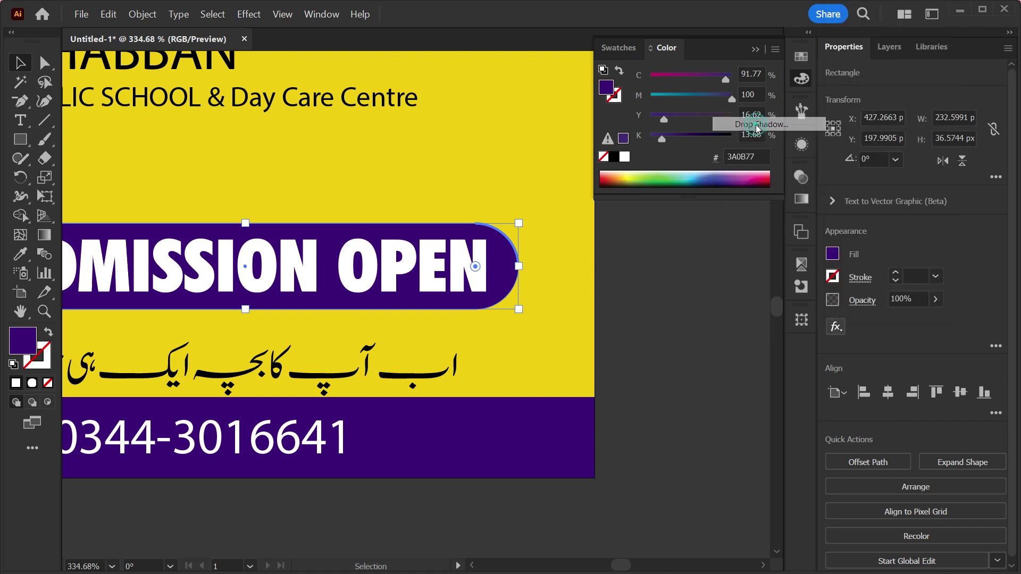
{"action": "left_click", "coordinate": [819, 355]}
{"action": "type", "text": "1"}
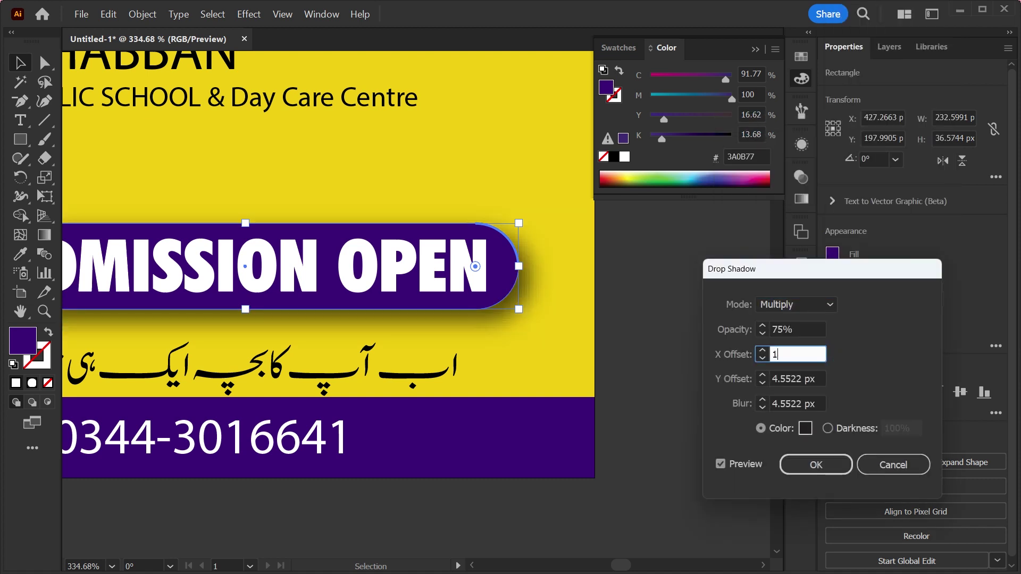
{"action": "key", "text": "Tab"}
{"action": "type", "text": "1"}
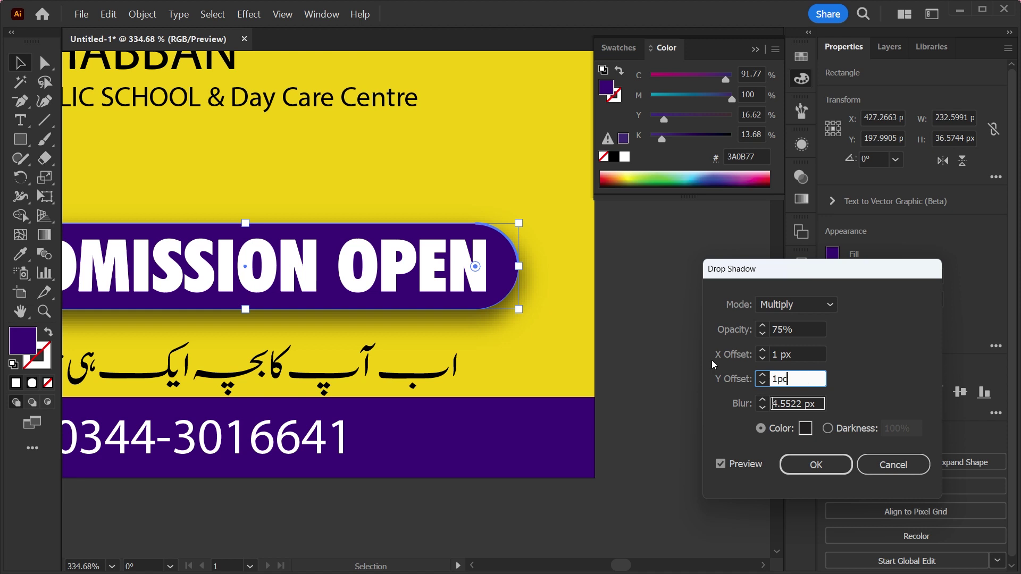
{"action": "key", "text": "Tab"}
{"action": "type", "text": "1"}
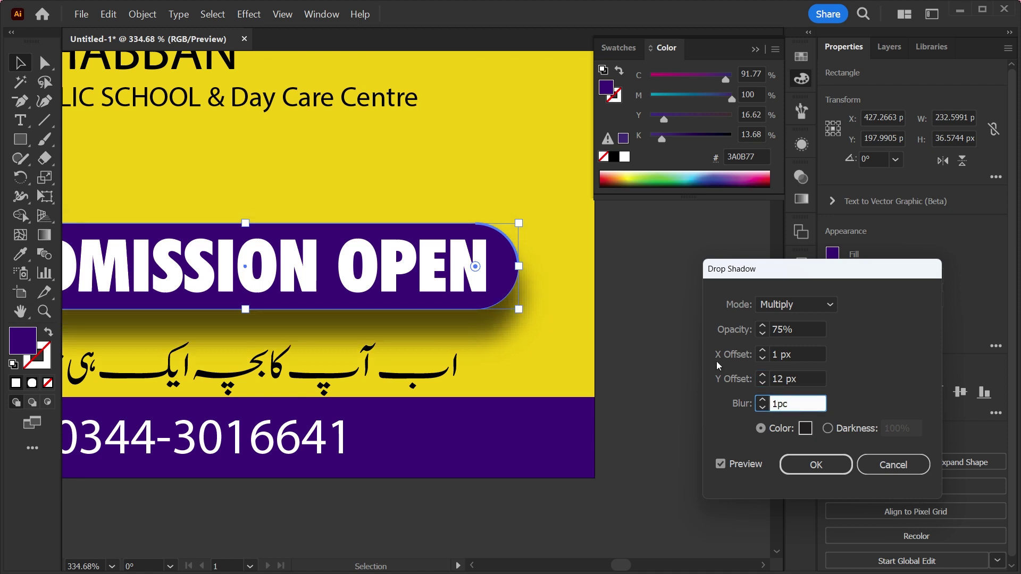
{"action": "key", "text": "Return"}
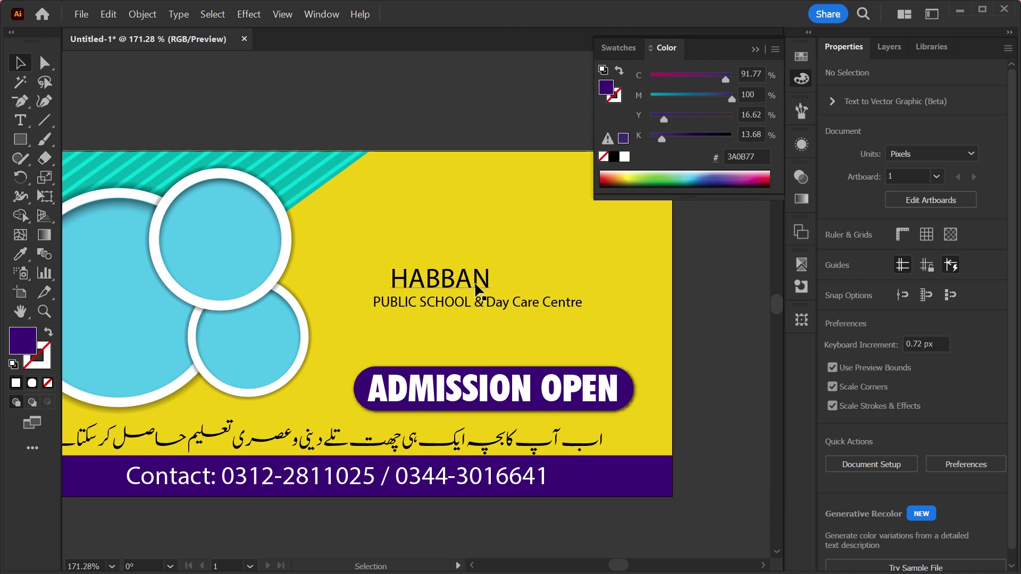
Move HABBAN up, give it the ADMISSION OPEN text style, scale it up and colour it purple
{"action": "left_click", "coordinate": [490, 287]}
{"action": "left_click_drag", "start_coordinate": [490, 287], "coordinate": [522, 247]}
{"action": "key", "text": "i"}
{"action": "left_click", "coordinate": [532, 387]}
{"action": "key", "text": "v"}
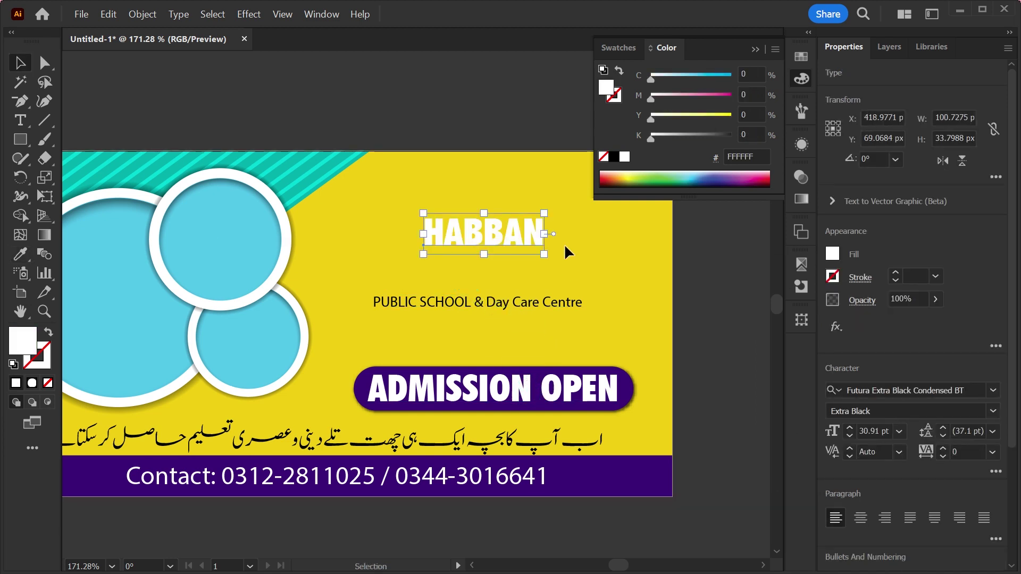
{"action": "left_click_drag", "start_coordinate": [544, 234], "coordinate": [642, 265]}
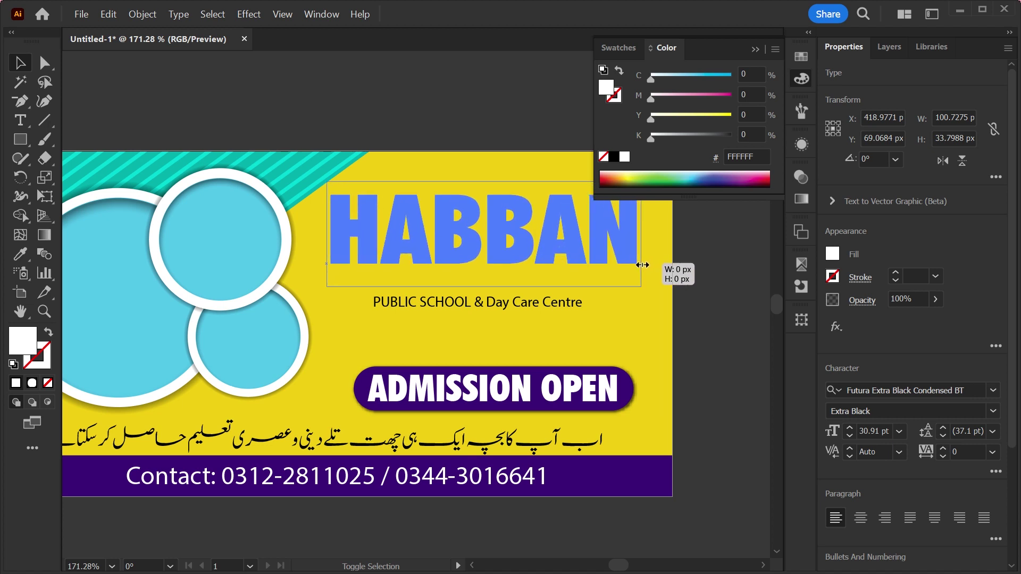
{"action": "left_click", "coordinate": [755, 49]}
{"action": "key", "text": "i"}
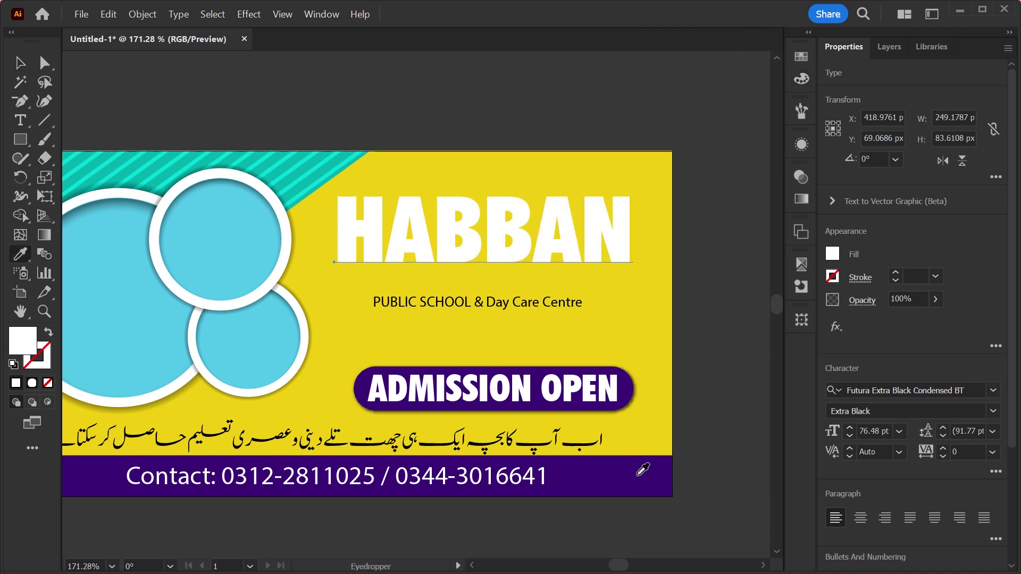
{"action": "left_click", "coordinate": [637, 475]}
{"action": "key", "text": "v"}
{"action": "key", "text": "ctrl+shift+a"}
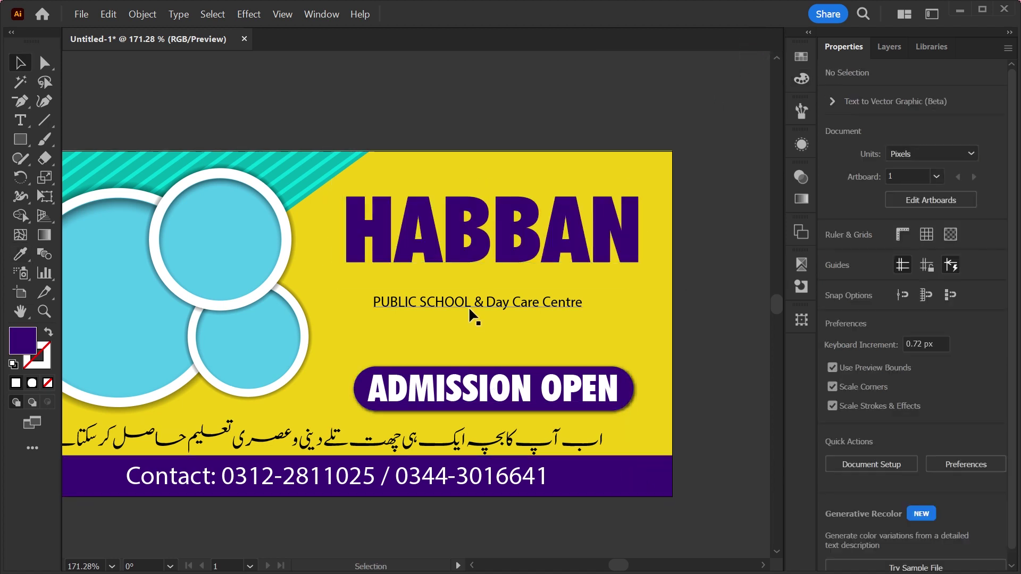
Move PUBLIC SCHOOL out of the subtitle into its own text line below HABBAN
{"action": "key", "text": "t"}
{"action": "left_click_drag", "start_coordinate": [471, 303], "coordinate": [361, 307]}
{"action": "key", "text": "ctrl+c"}
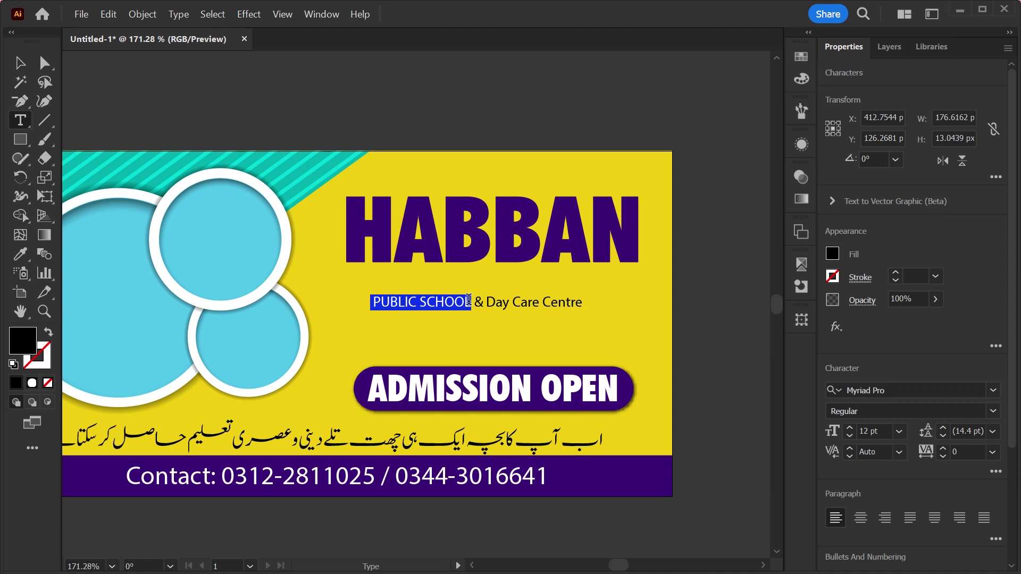
{"action": "key", "text": "BackSpace"}
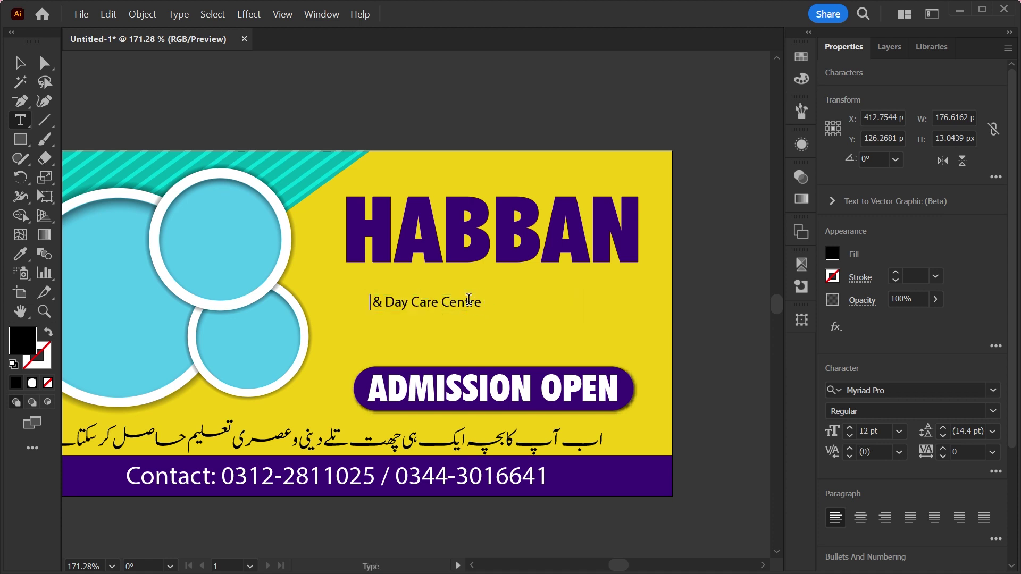
{"action": "left_click", "coordinate": [20, 62]}
{"action": "left_click_drag", "start_coordinate": [454, 323], "coordinate": [461, 314]}
{"action": "key", "text": "t"}
{"action": "left_click", "coordinate": [459, 306]}
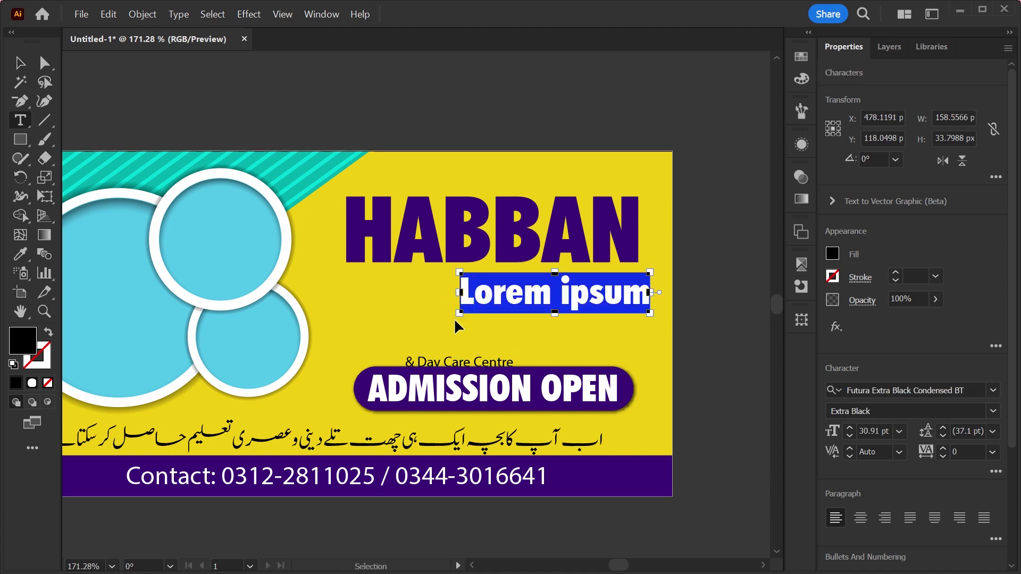
{"action": "key", "text": "ctrl+v"}
{"action": "key", "text": "Escape"}
Give PUBLIC SCHOOL HABBAN's purple heading style, halve its size and place it under HABBAN
{"action": "mouse_move", "coordinate": [557, 303]}
{"action": "left_mouse_down"}
{"action": "mouse_move", "coordinate": [656, 328]}
{"action": "mouse_move", "coordinate": [656, 311]}
{"action": "mouse_move", "coordinate": [557, 295]}
{"action": "left_mouse_up"}
{"action": "left_click", "coordinate": [993, 391]}
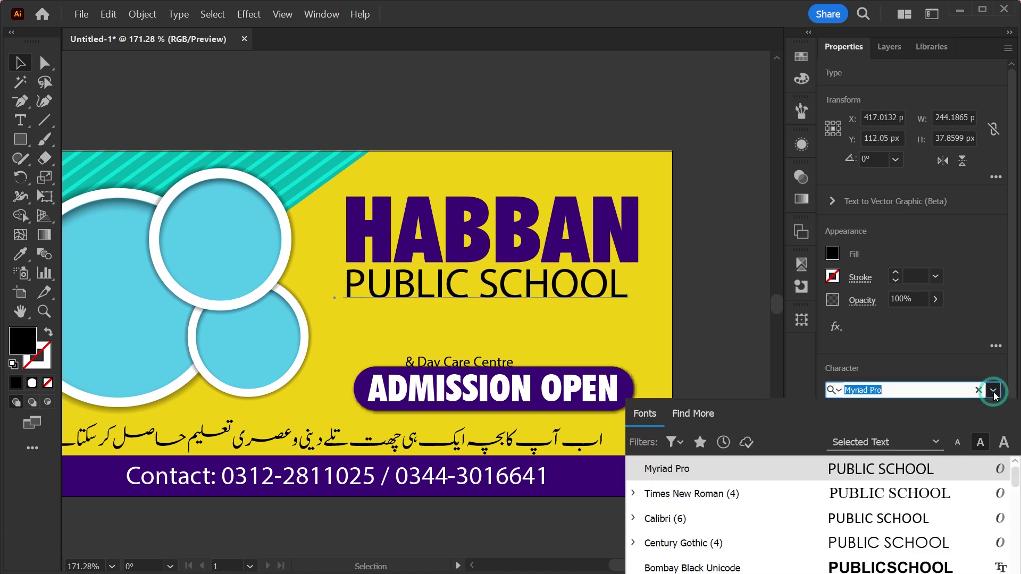
{"action": "left_click", "coordinate": [891, 553]}
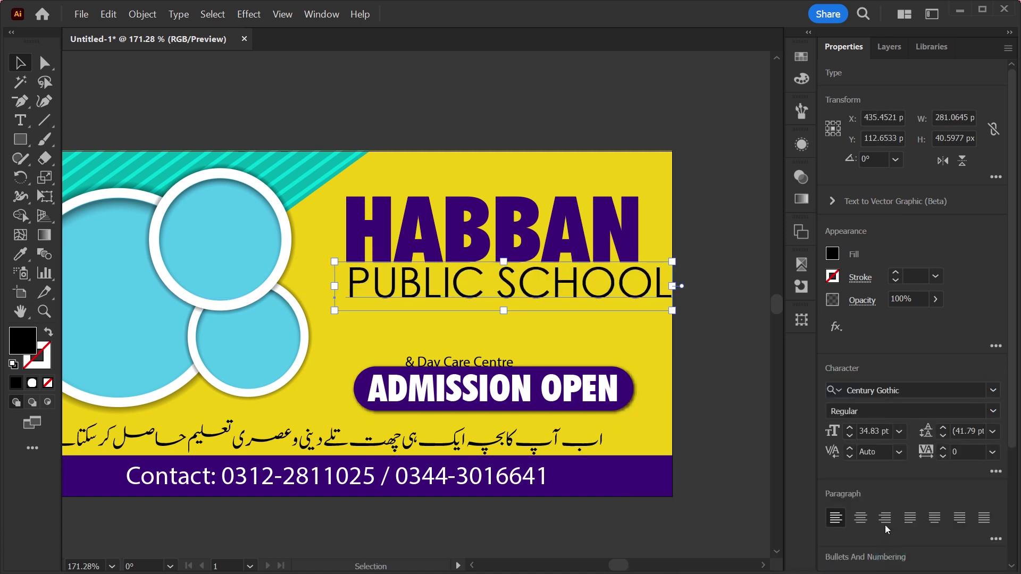
{"action": "key", "text": "i"}
{"action": "left_click", "coordinate": [561, 207]}
{"action": "key", "text": "v"}
{"action": "left_click_drag", "start_coordinate": [534, 297], "coordinate": [423, 322]}
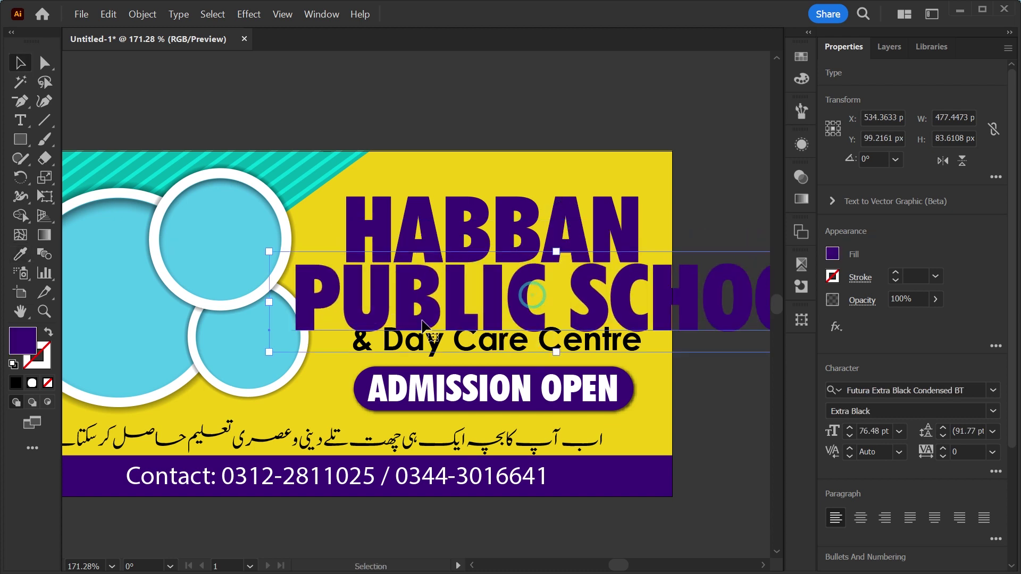
{"action": "left_click_drag", "start_coordinate": [269, 302], "coordinate": [403, 302]}
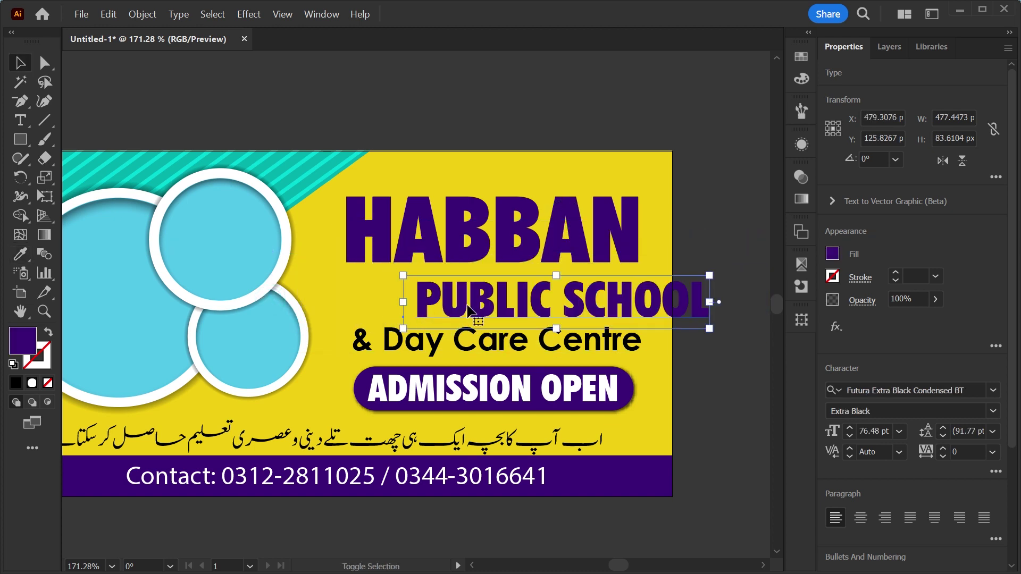
{"action": "left_click_drag", "start_coordinate": [468, 310], "coordinate": [399, 299]}
Reposition and resize the & Day Care Centre line
{"action": "left_click", "coordinate": [523, 360]}
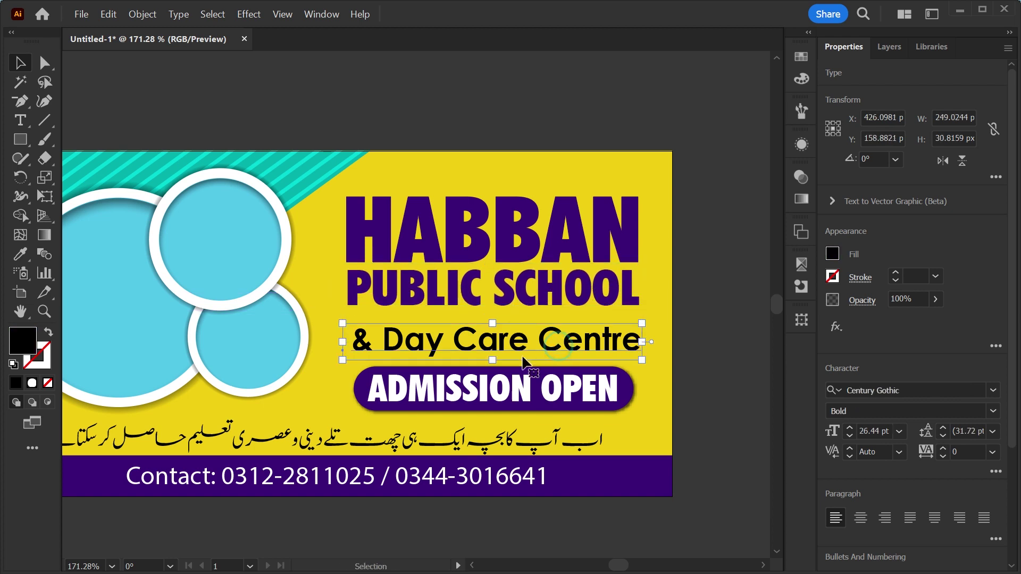
{"action": "left_click_drag", "start_coordinate": [432, 355], "coordinate": [428, 347]}
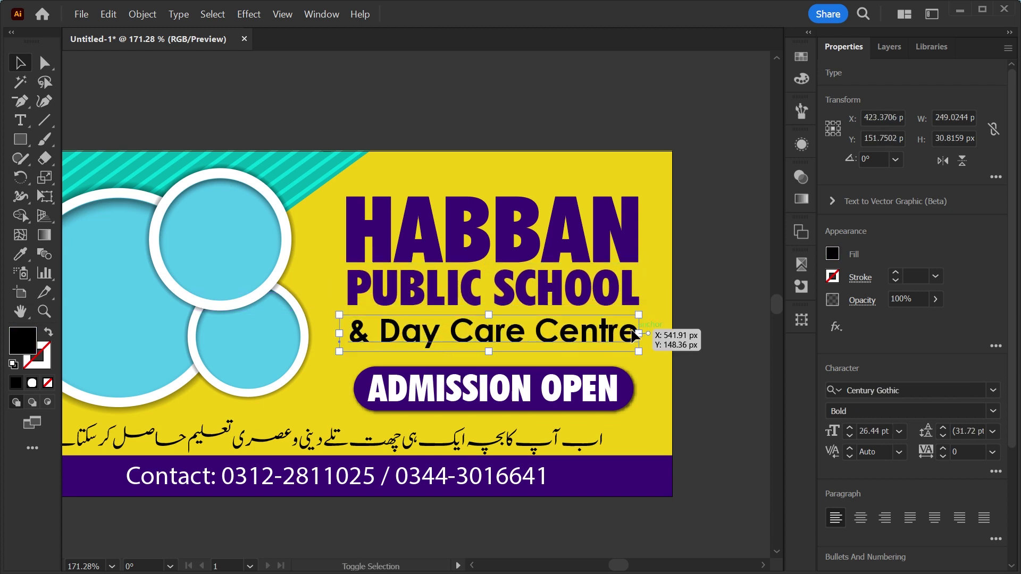
{"action": "left_click_drag", "start_coordinate": [637, 334], "coordinate": [640, 341]}
{"action": "left_click", "coordinate": [630, 253]}
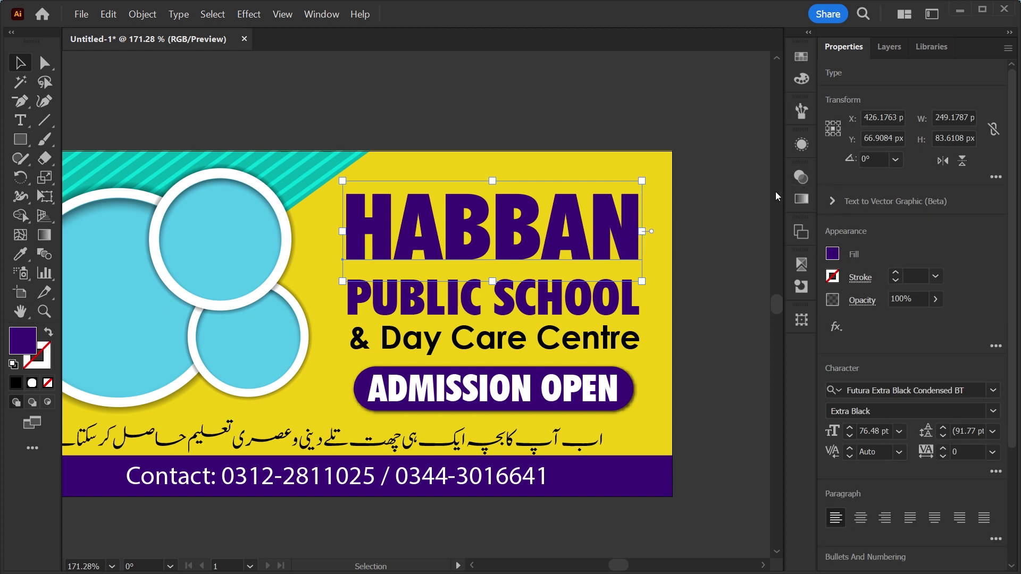
Give PUBLIC SCHOOL a new 2 pt white stroke with its fill stacked above it
{"action": "left_click", "coordinate": [619, 302]}
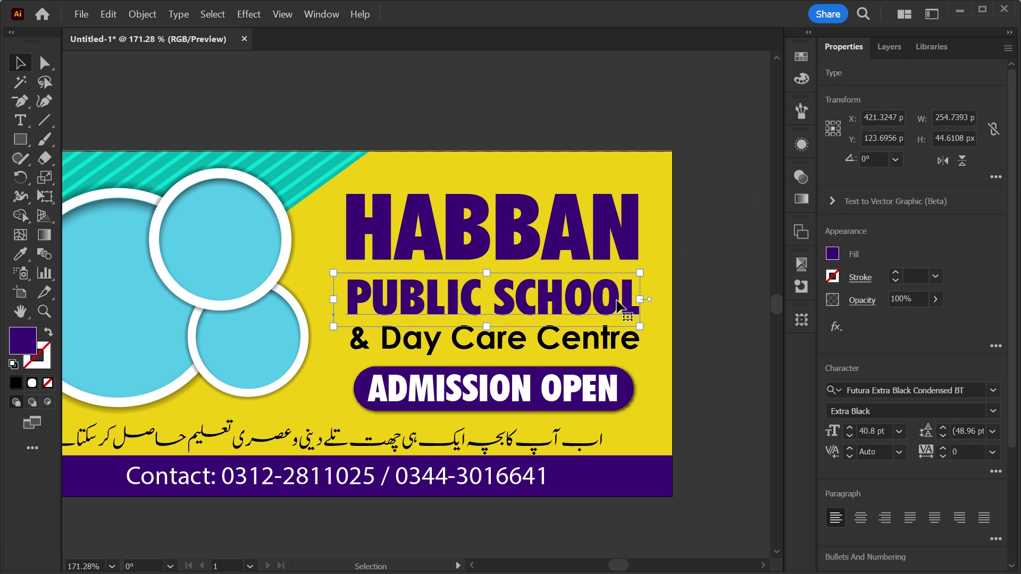
{"action": "left_click", "coordinate": [804, 146]}
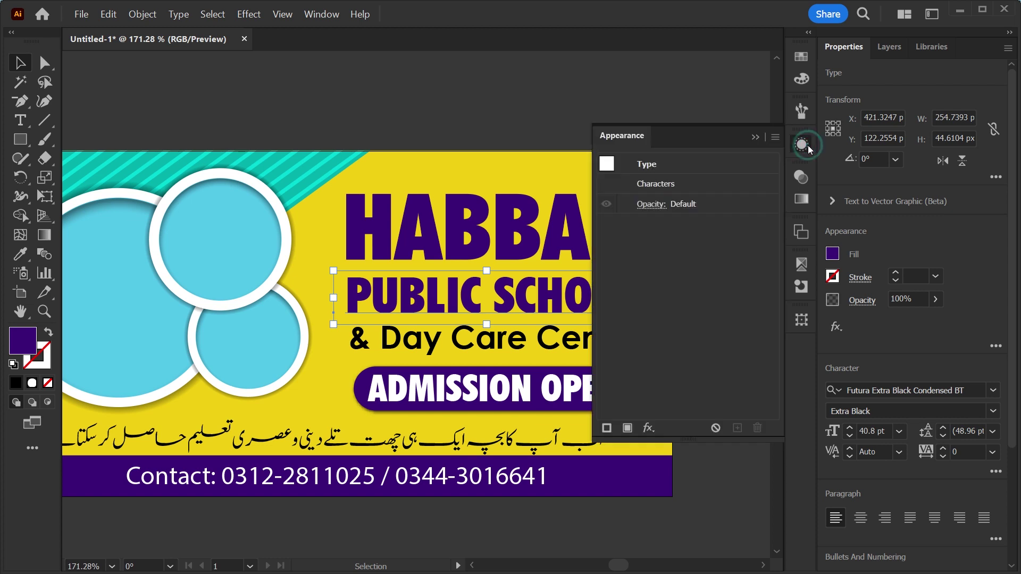
{"action": "left_click", "coordinate": [627, 428]}
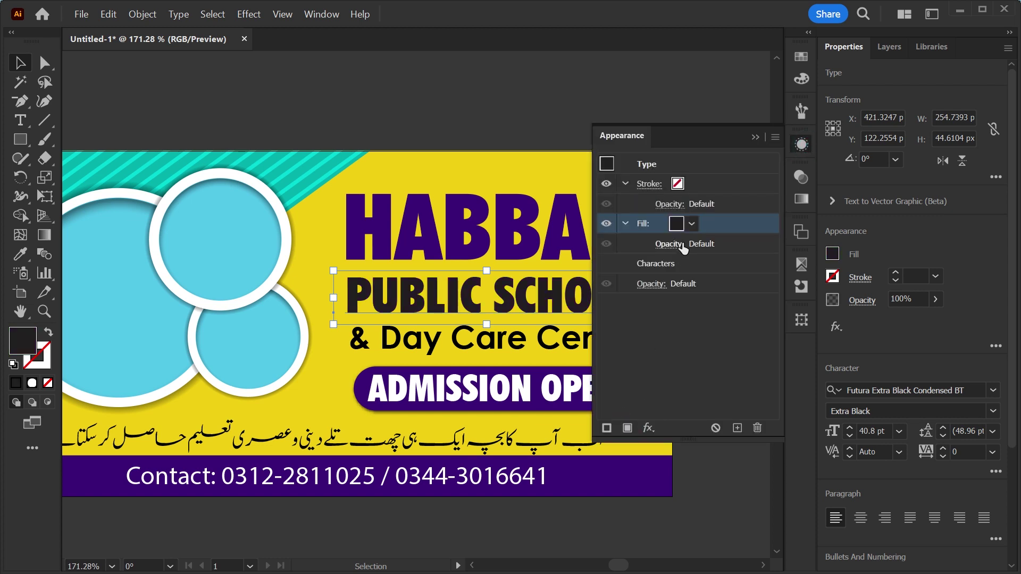
{"action": "left_click", "coordinate": [689, 184]}
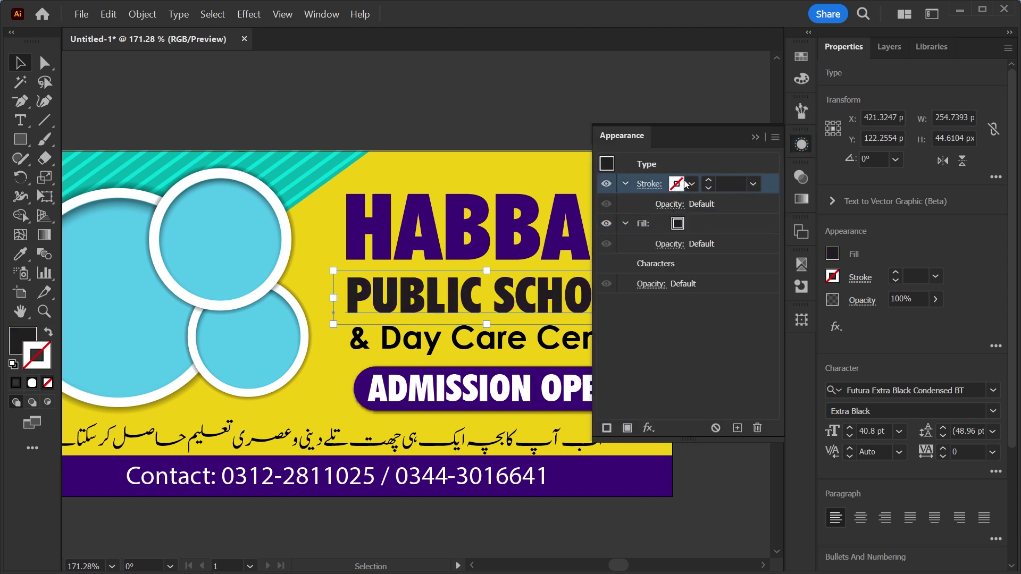
{"action": "left_click", "coordinate": [551, 211]}
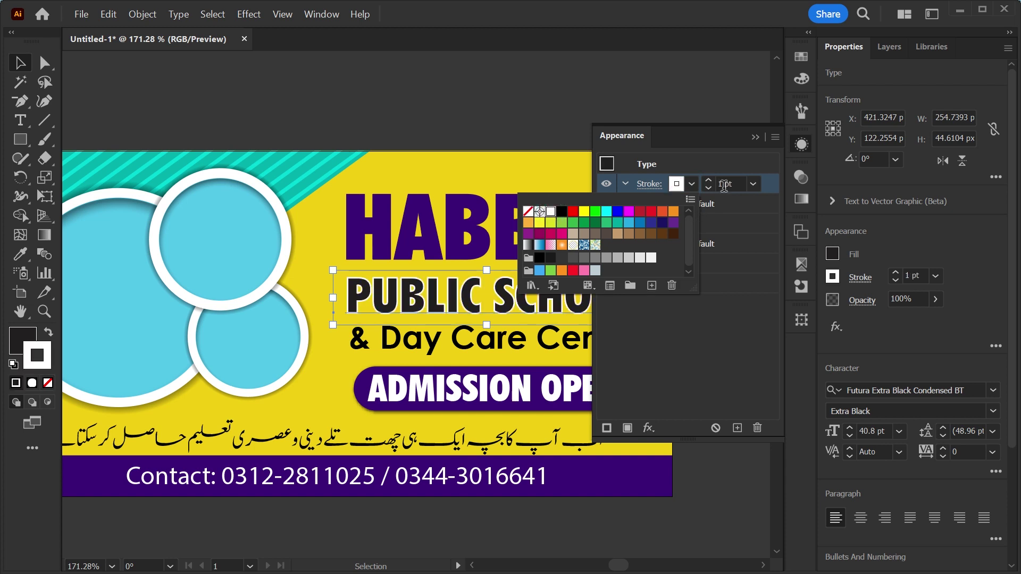
{"action": "left_click", "coordinate": [725, 183]}
{"action": "key", "text": "Up"}
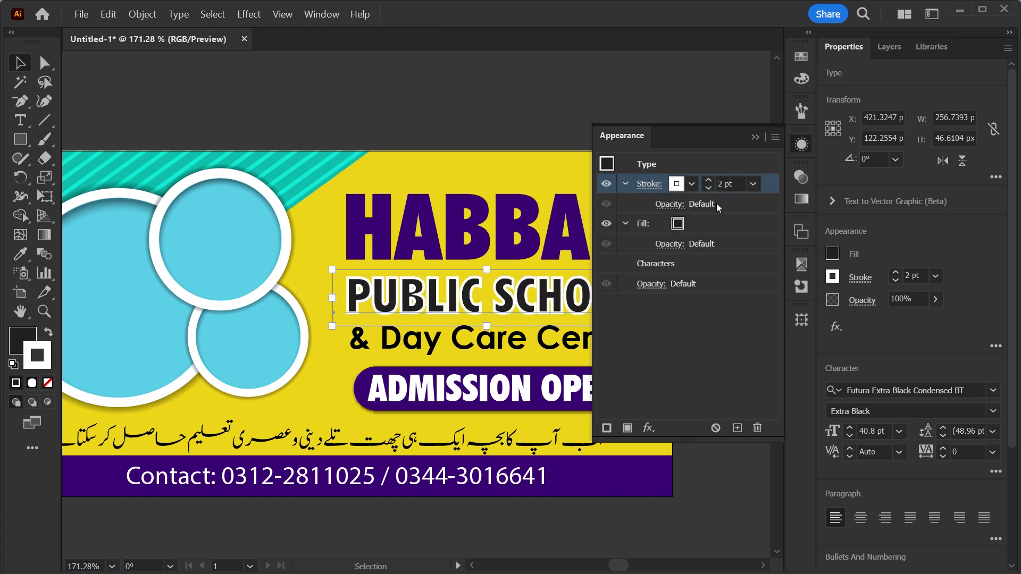
{"action": "left_click_drag", "start_coordinate": [705, 233], "coordinate": [687, 179]}
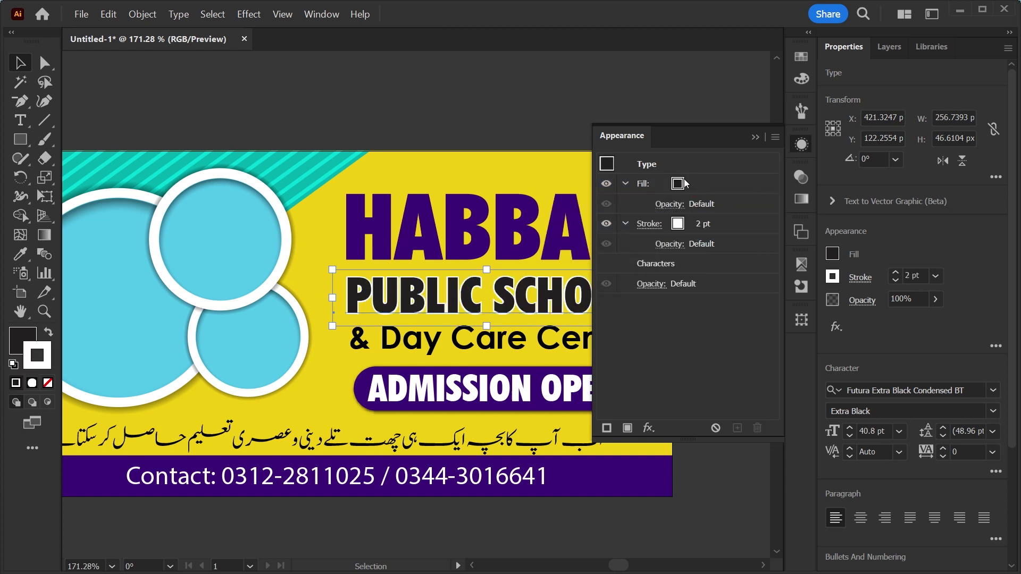
Add an orange BF5813 drop shadow to PUBLIC SCHOOL
{"action": "left_click", "coordinate": [648, 428]}
{"action": "mouse_move", "coordinate": [673, 226]}
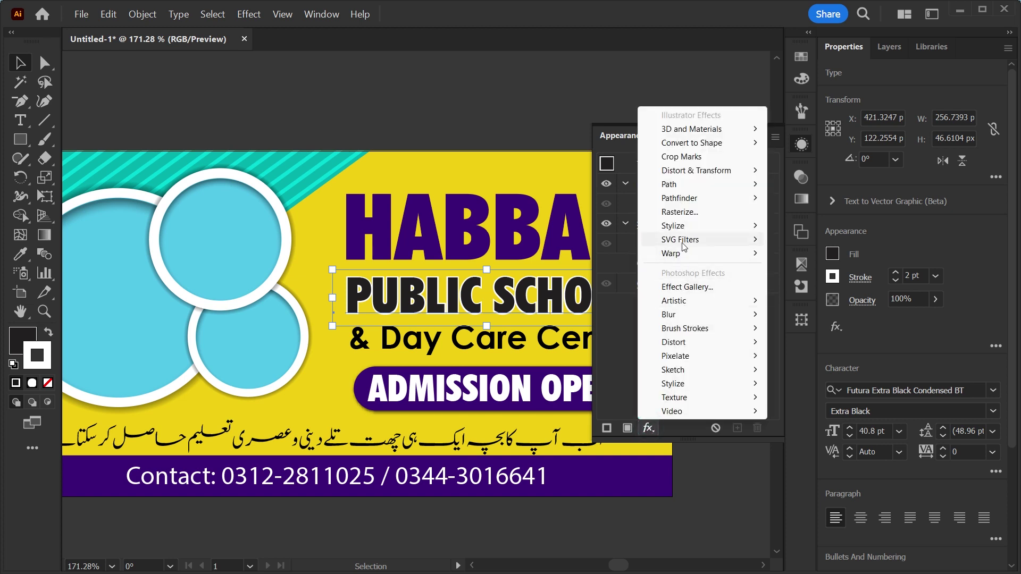
{"action": "left_click", "coordinate": [814, 226]}
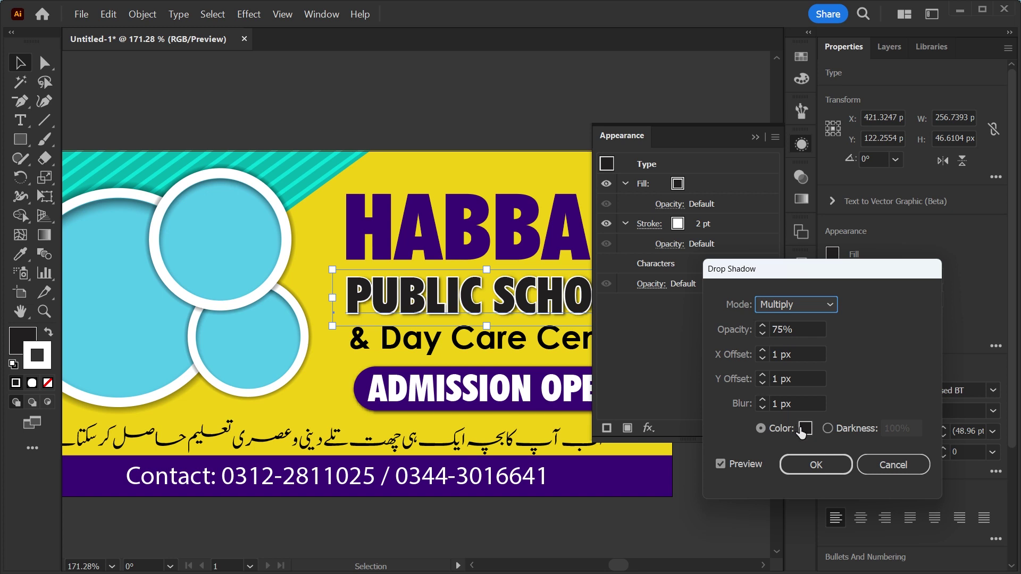
{"action": "left_click", "coordinate": [804, 428]}
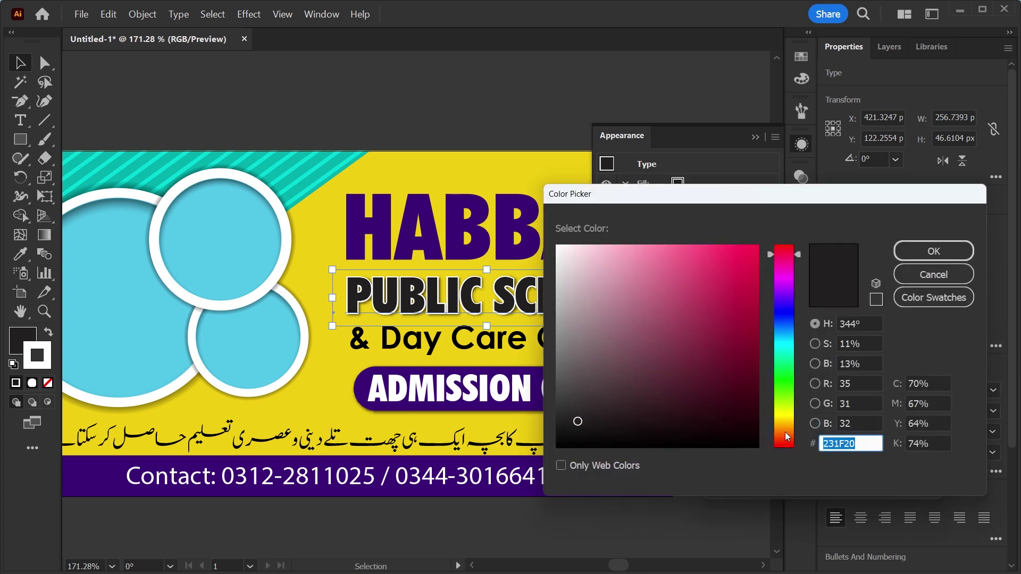
{"action": "left_click", "coordinate": [787, 433]}
{"action": "left_click", "coordinate": [738, 295]}
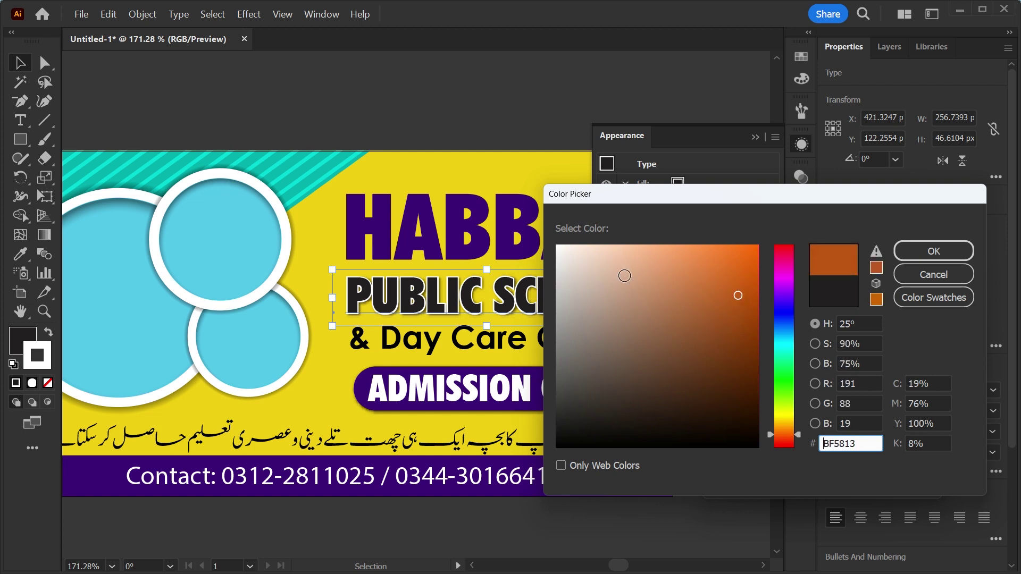
{"action": "left_click", "coordinate": [925, 252]}
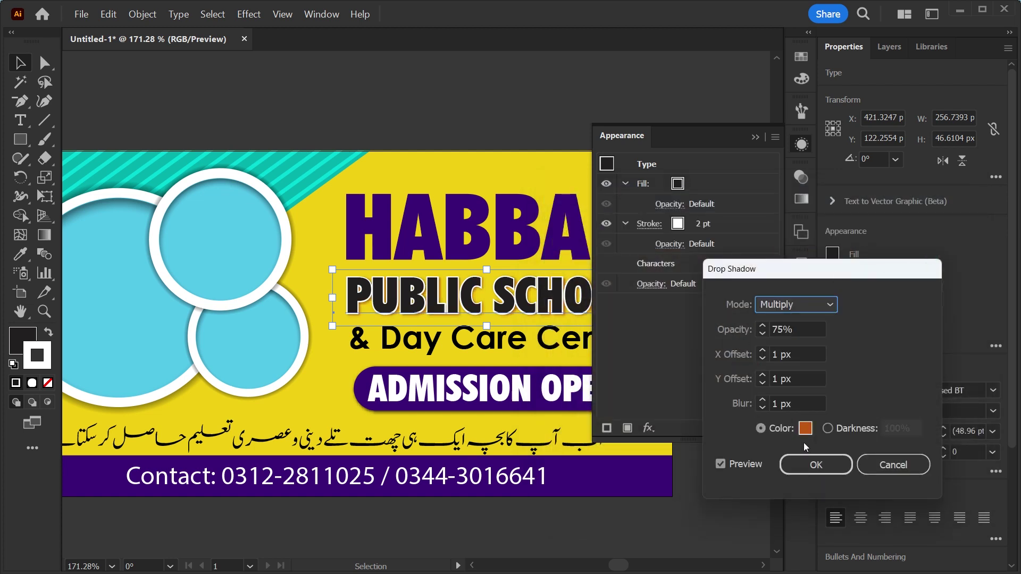
{"action": "left_click", "coordinate": [812, 466]}
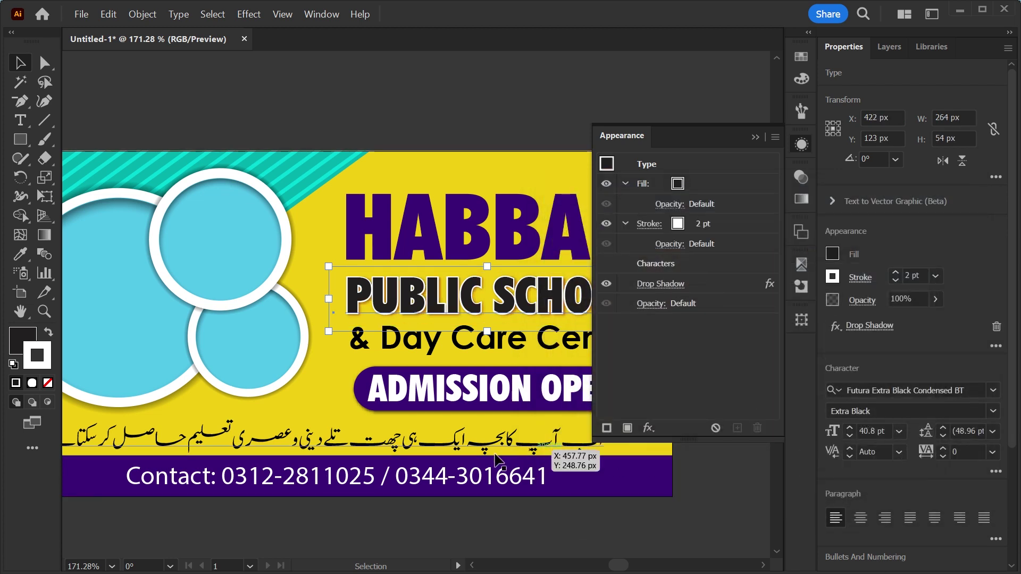
Select HABBAN with PUBLIC SCHOOL and bring HABBAN to the top of Layer 1
{"action": "left_click_drag", "start_coordinate": [426, 458], "coordinate": [604, 460]}
{"action": "left_click_drag", "start_coordinate": [577, 531], "coordinate": [327, 550]}
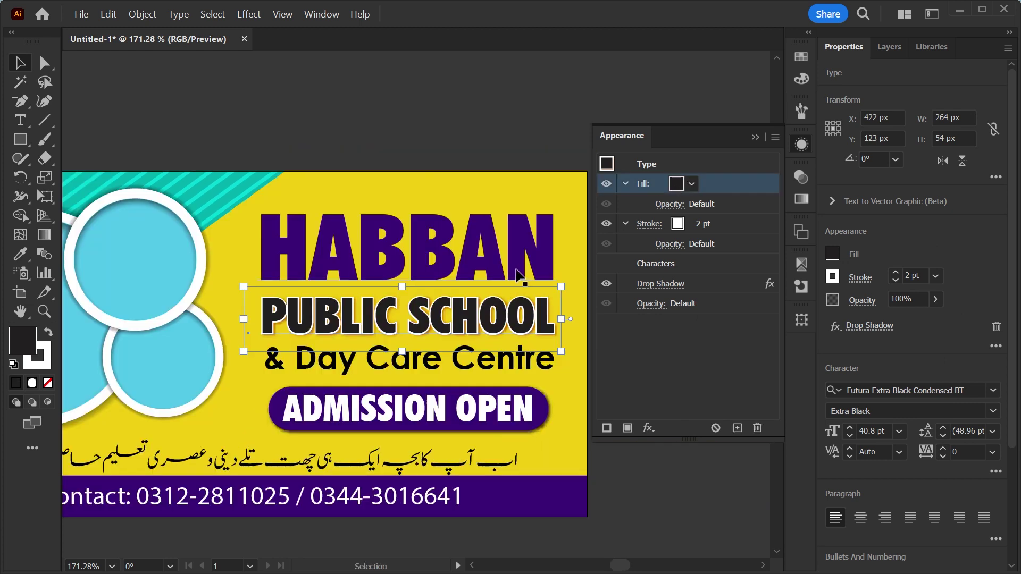
{"action": "key", "text": "i"}
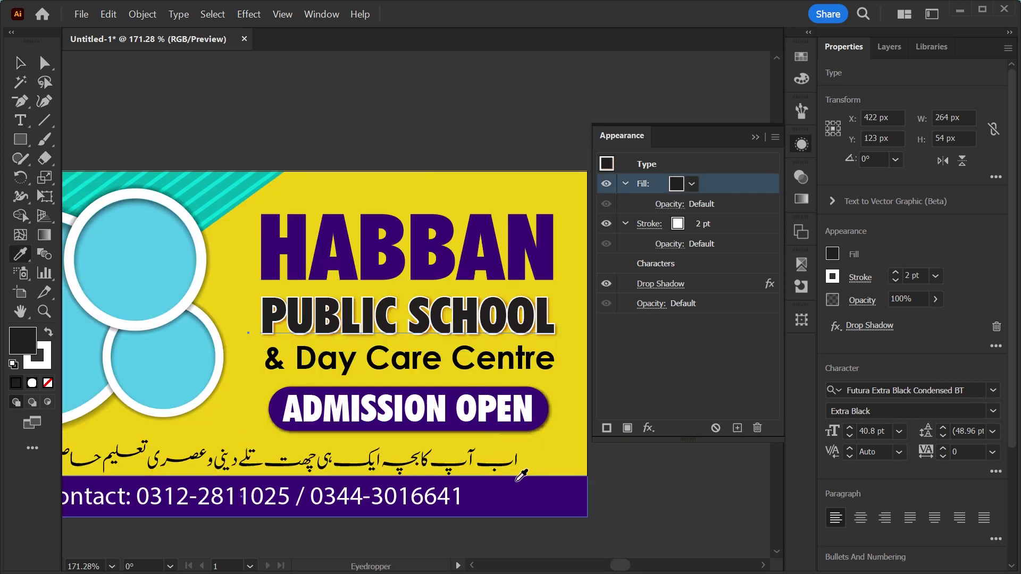
{"action": "key", "text": "v"}
{"action": "left_click", "coordinate": [645, 496]}
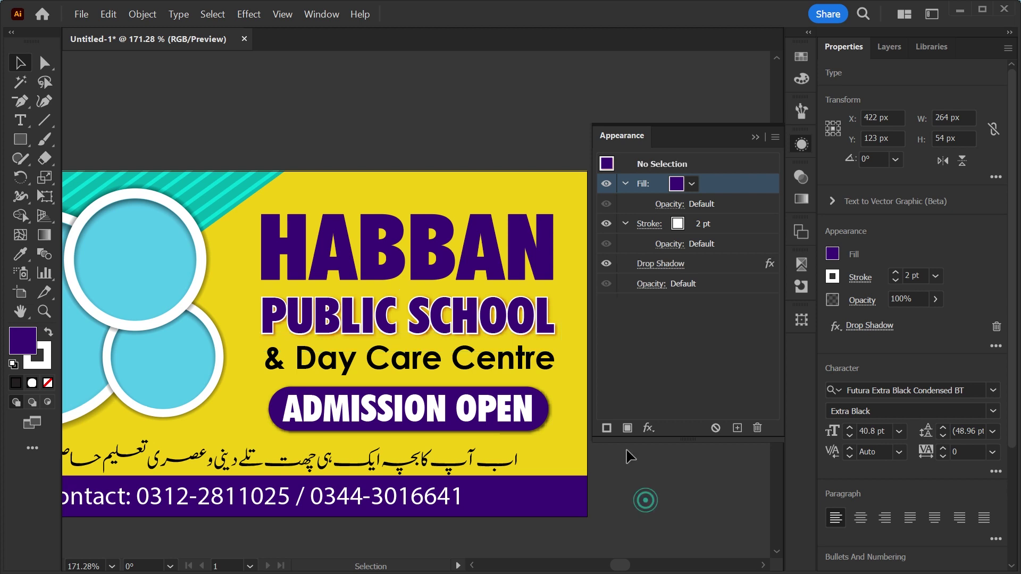
{"action": "left_click", "coordinate": [485, 261]}
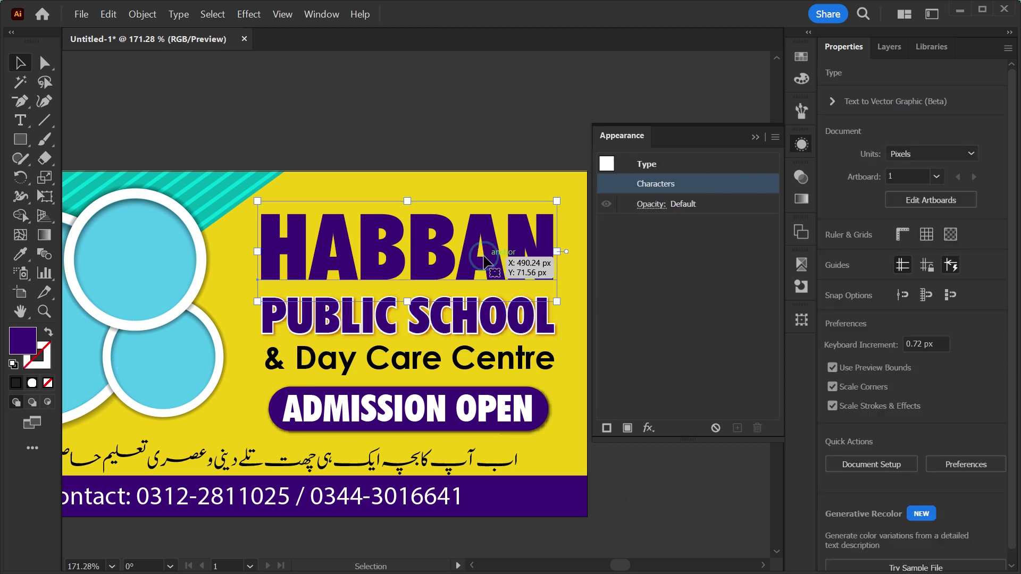
{"action": "left_click", "coordinate": [889, 47]}
{"action": "left_click", "coordinate": [513, 318], "text": "shift"}
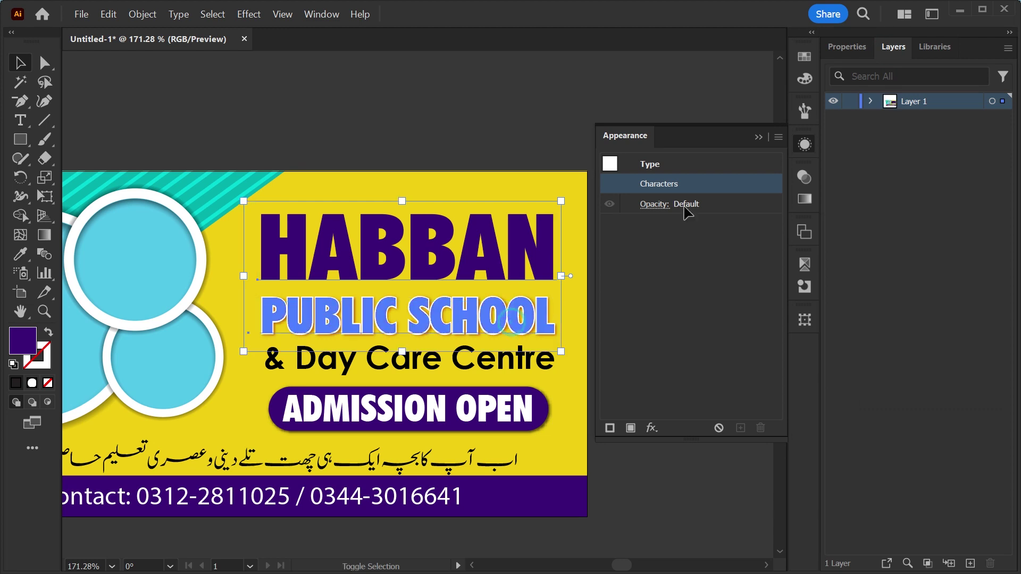
{"action": "left_click", "coordinate": [871, 101]}
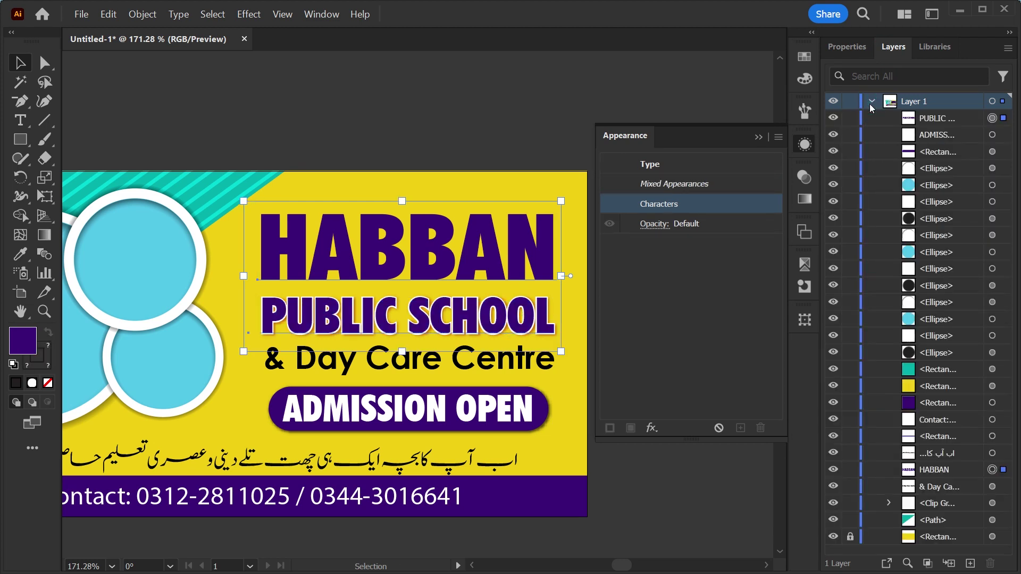
{"action": "key", "text": "ctrl+shift+bracketright"}
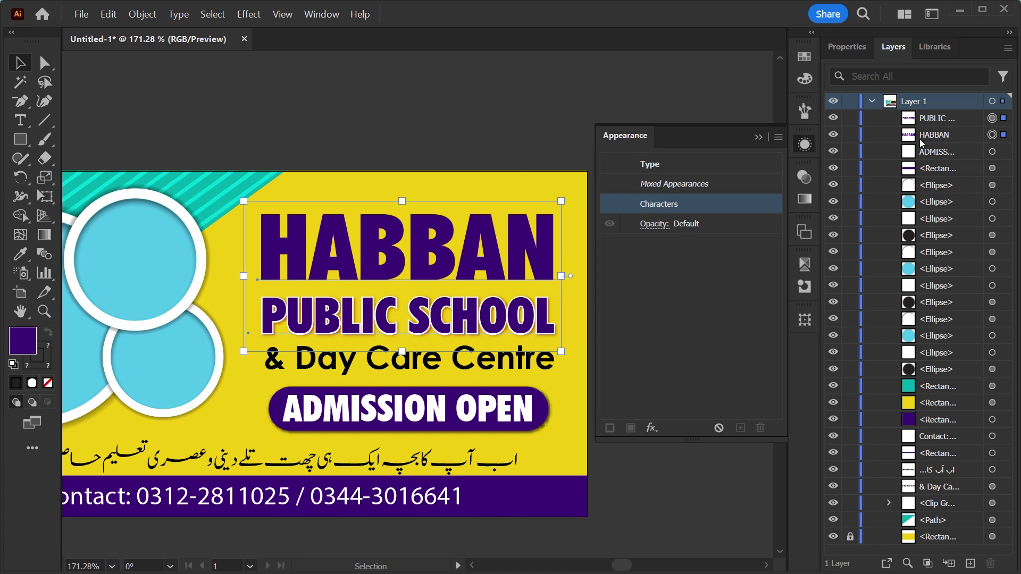
Copy PUBLIC SCHOOL's white outline and drop shadow onto HABBAN, raising the stroke to 3 pt
{"action": "left_click_drag", "start_coordinate": [994, 122], "coordinate": [992, 139]}
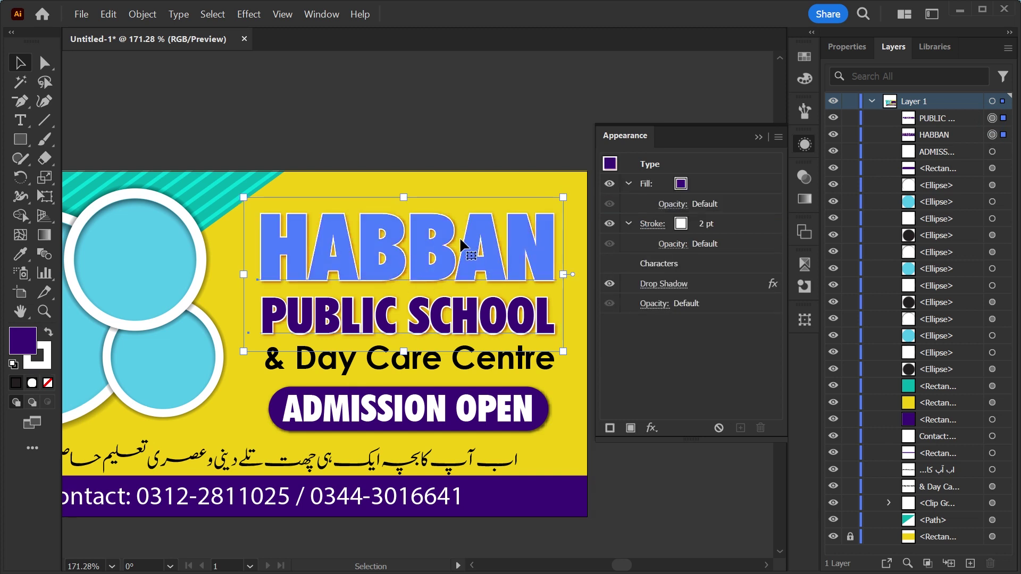
{"action": "left_click", "coordinate": [844, 46]}
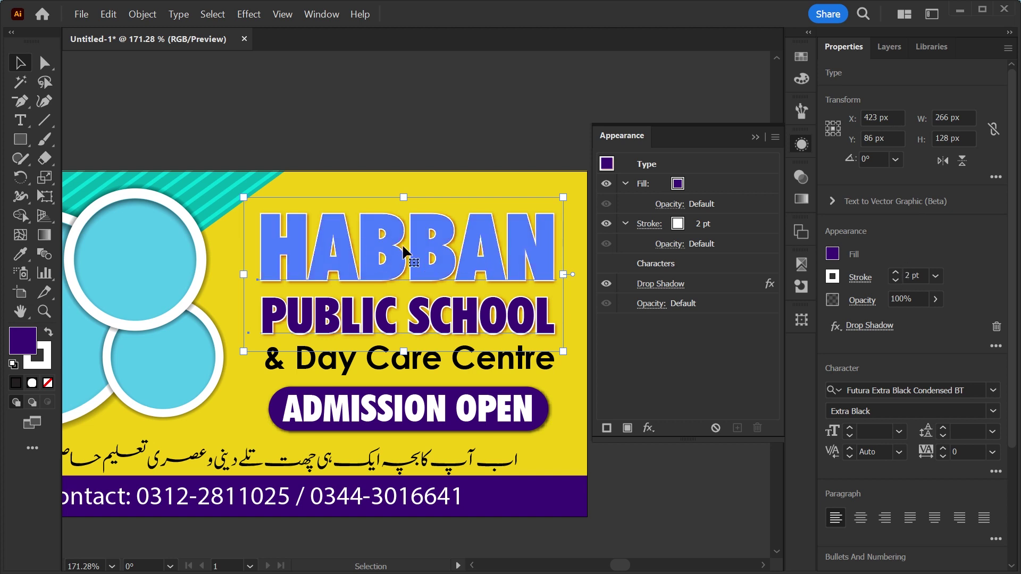
{"action": "left_click", "coordinate": [912, 274]}
{"action": "key", "text": "Up"}
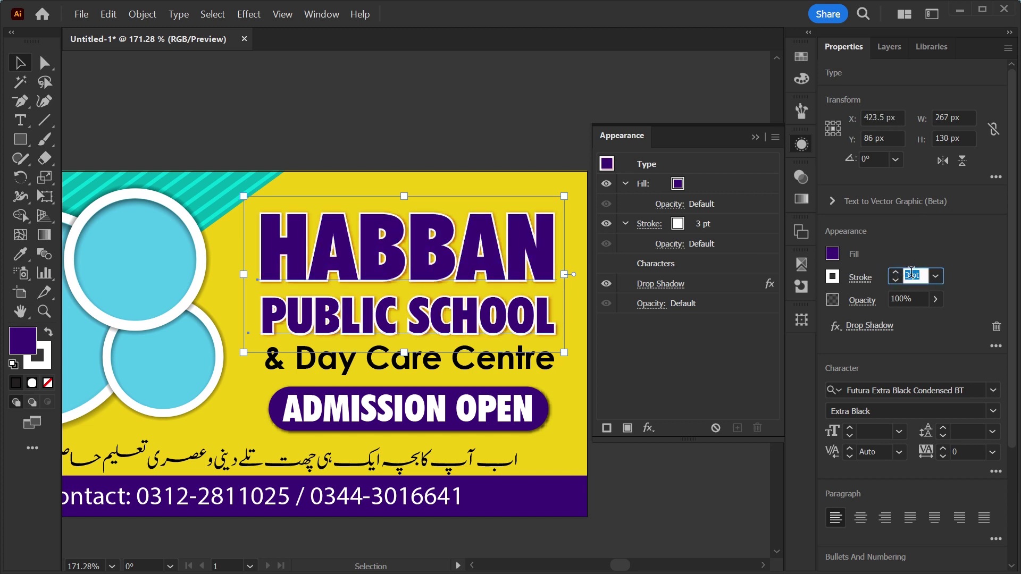
{"action": "left_click", "coordinate": [543, 110]}
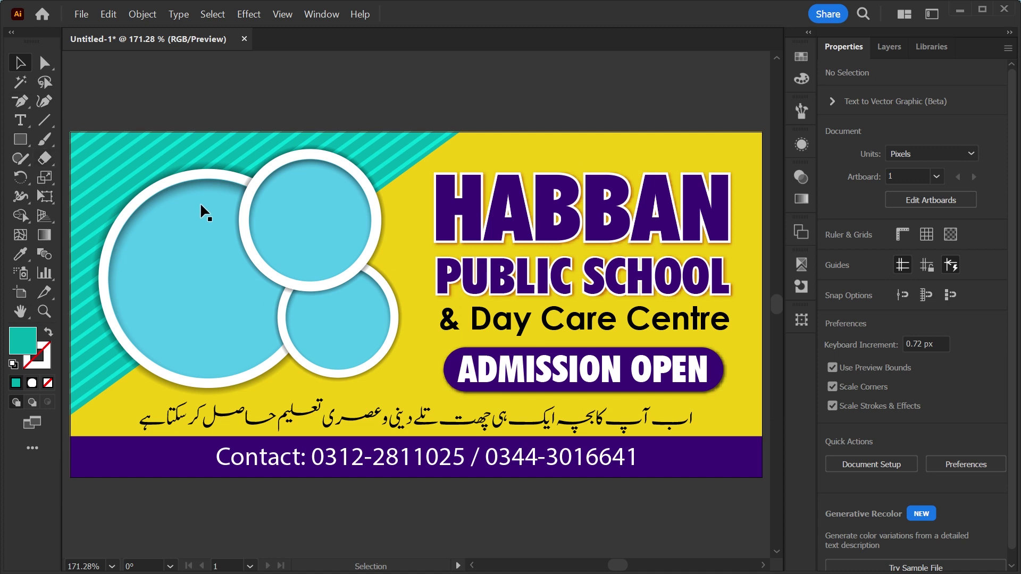
Fill the circle white and add an orange mesh point at its centre
{"action": "left_click_drag", "start_coordinate": [329, 209], "coordinate": [530, 170]}
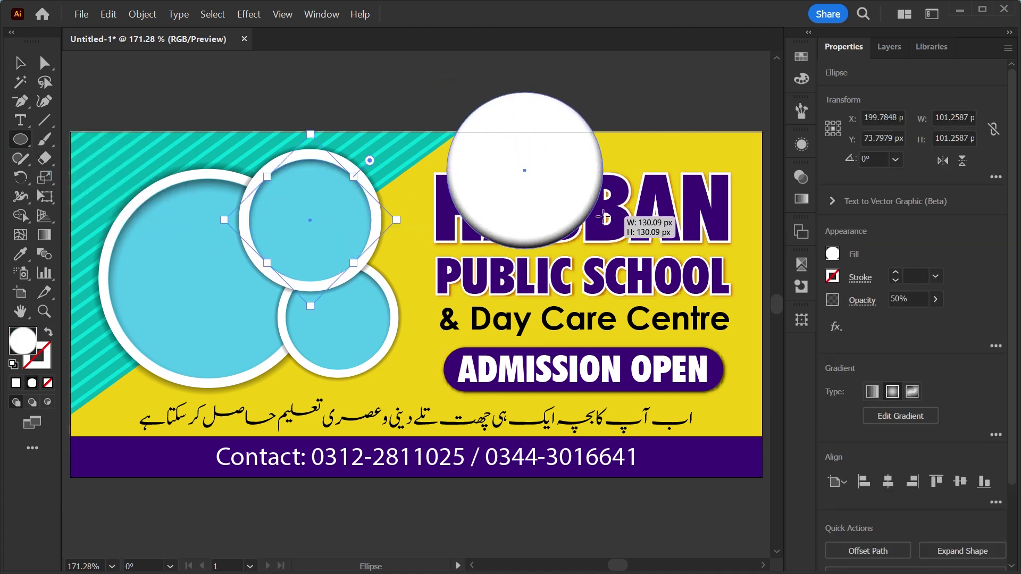
{"action": "left_click", "coordinate": [801, 57]}
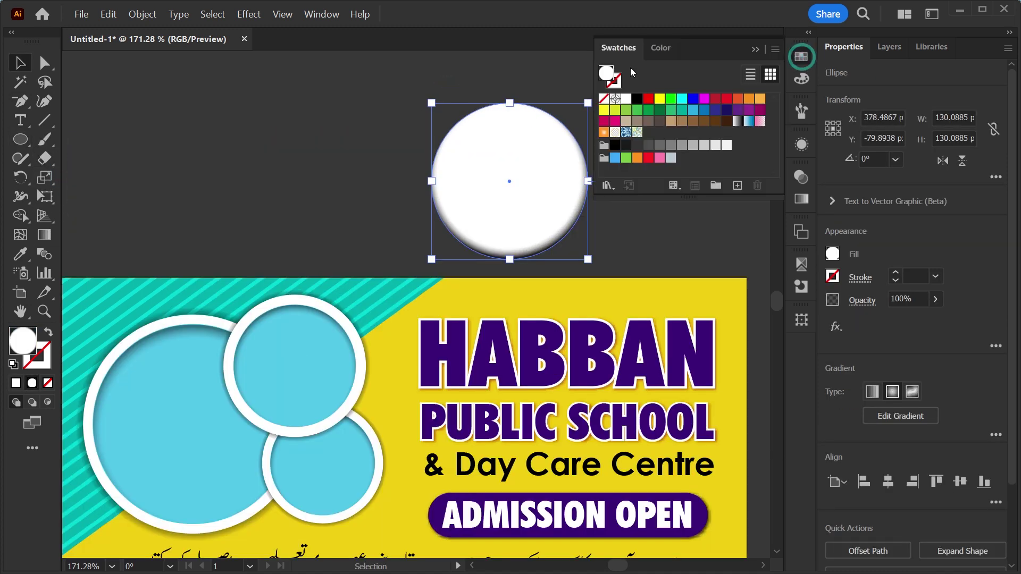
{"action": "left_click", "coordinate": [626, 102]}
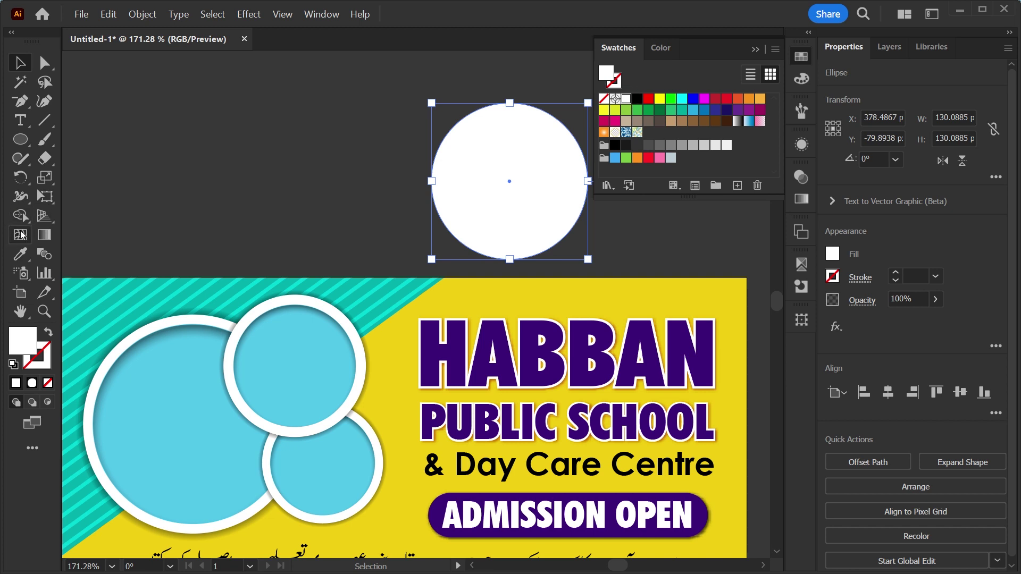
{"action": "left_click", "coordinate": [22, 235]}
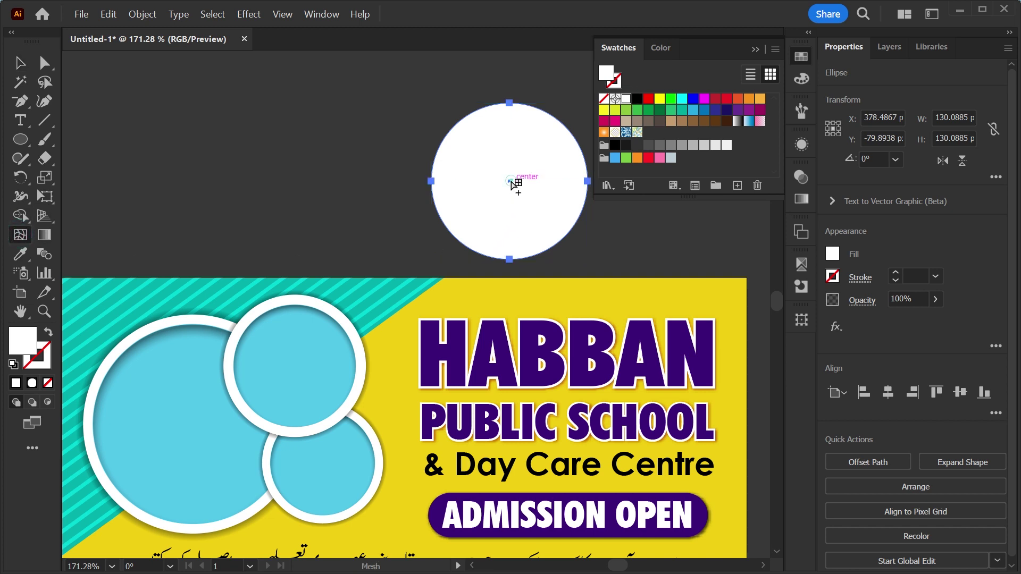
{"action": "left_click", "coordinate": [510, 182]}
{"action": "key", "text": "a"}
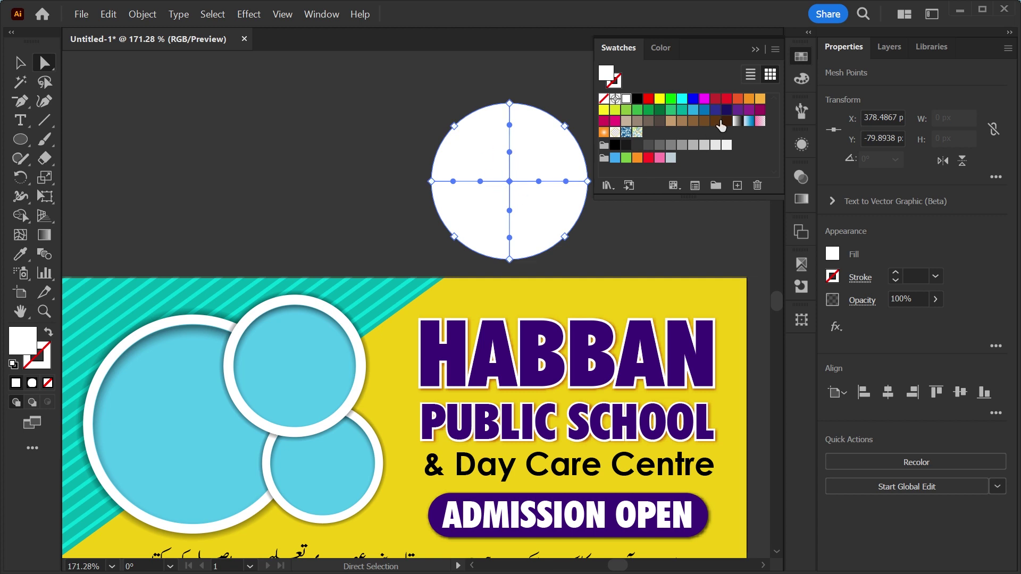
{"action": "left_click", "coordinate": [749, 99]}
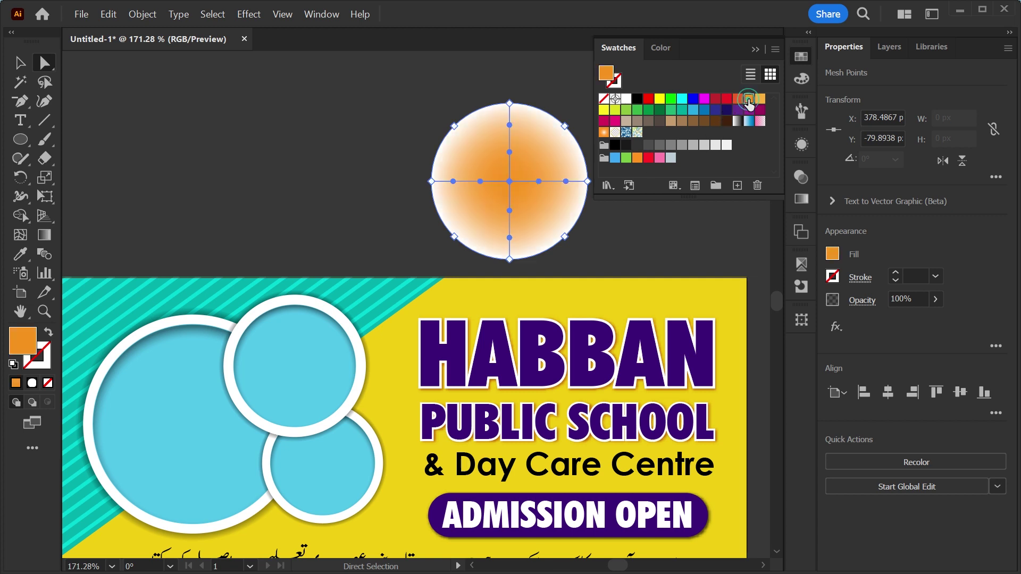
Set the glow circle to Multiply blending and move it down onto the blue circles
{"action": "left_click", "coordinate": [20, 63]}
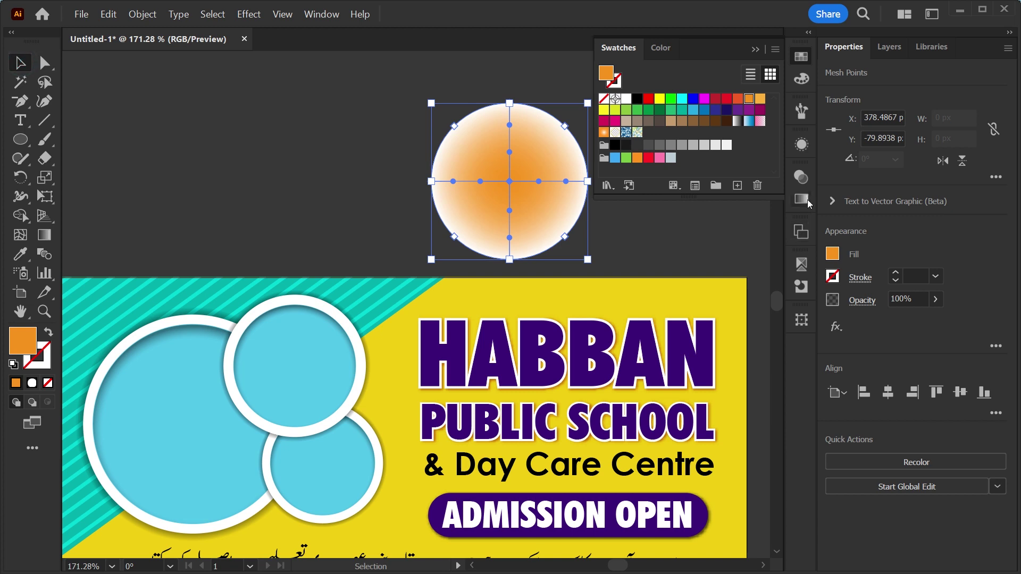
{"action": "left_click", "coordinate": [802, 177]}
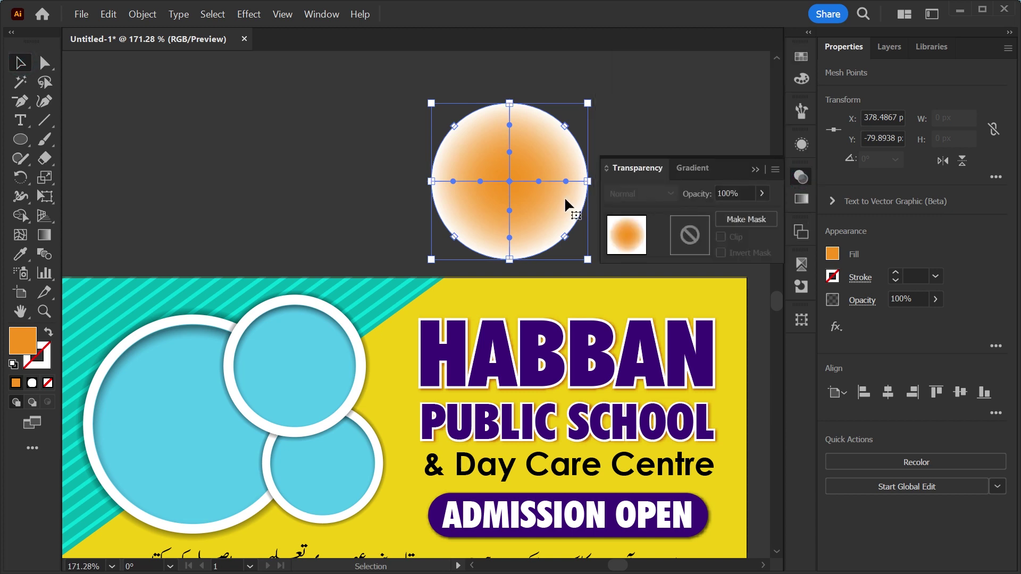
{"action": "left_click_drag", "start_coordinate": [566, 202], "coordinate": [492, 202]}
{"action": "left_click", "coordinate": [641, 194]}
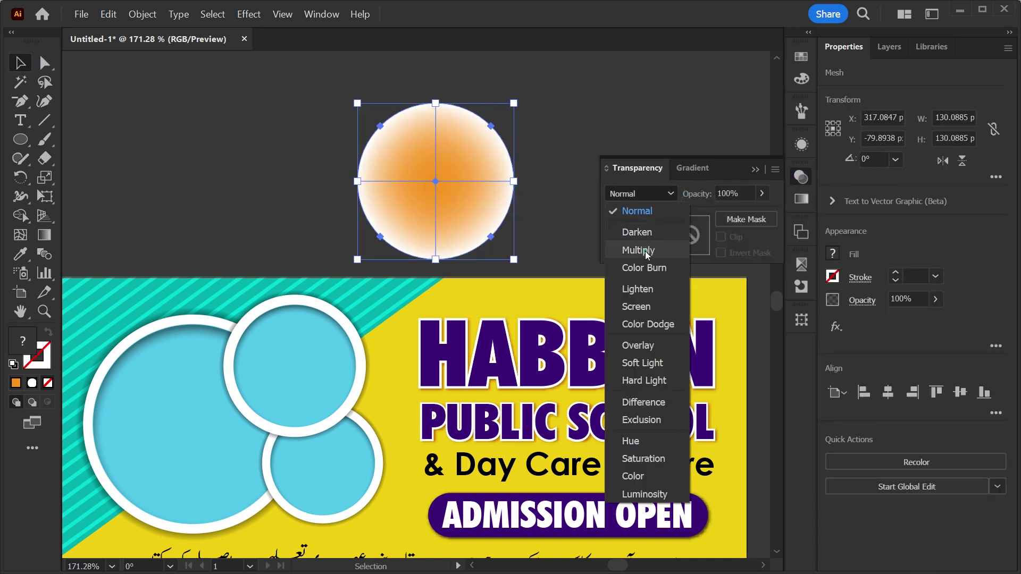
{"action": "left_click", "coordinate": [647, 251]}
{"action": "left_click", "coordinate": [918, 299]}
{"action": "mouse_move", "coordinate": [465, 224]}
{"action": "left_mouse_down"}
{"action": "mouse_move", "coordinate": [324, 487]}
{"action": "mouse_move", "coordinate": [324, 511]}
{"action": "left_mouse_up"}
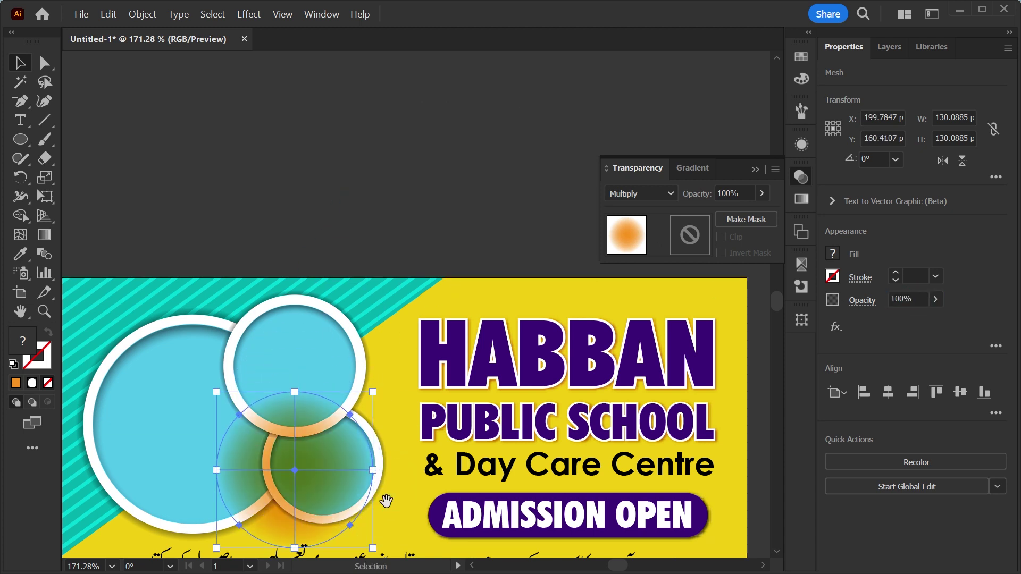
Centre the glow behind the blue circles at about 274 px, faded to 63% opacity
{"action": "scroll", "coordinate": [385, 500], "scroll_direction": "down", "scroll_amount": 5}
{"action": "left_click_drag", "start_coordinate": [445, 337], "coordinate": [500, 339]}
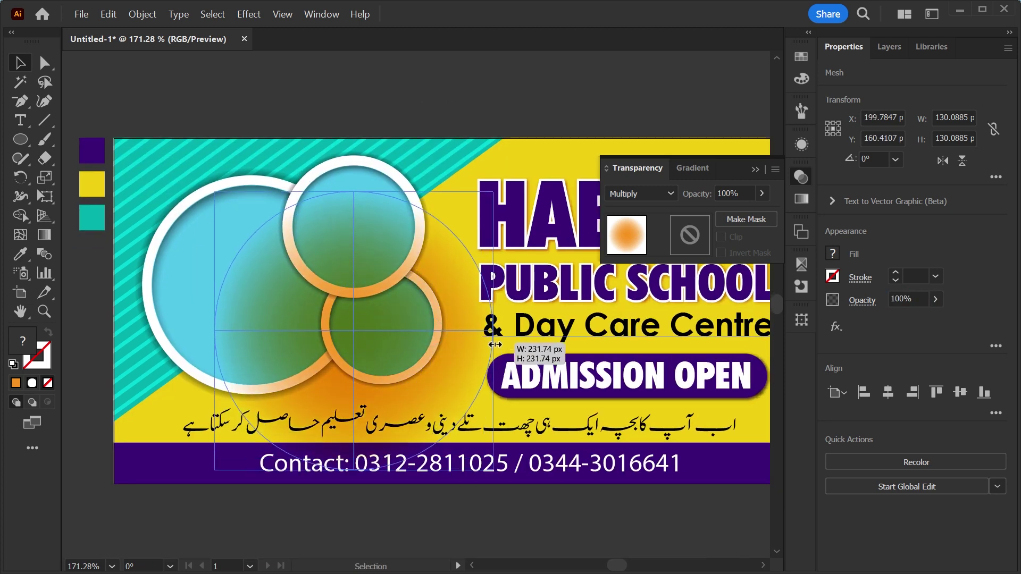
{"action": "left_click_drag", "start_coordinate": [453, 370], "coordinate": [437, 349]}
{"action": "left_click_drag", "start_coordinate": [470, 311], "coordinate": [501, 314]}
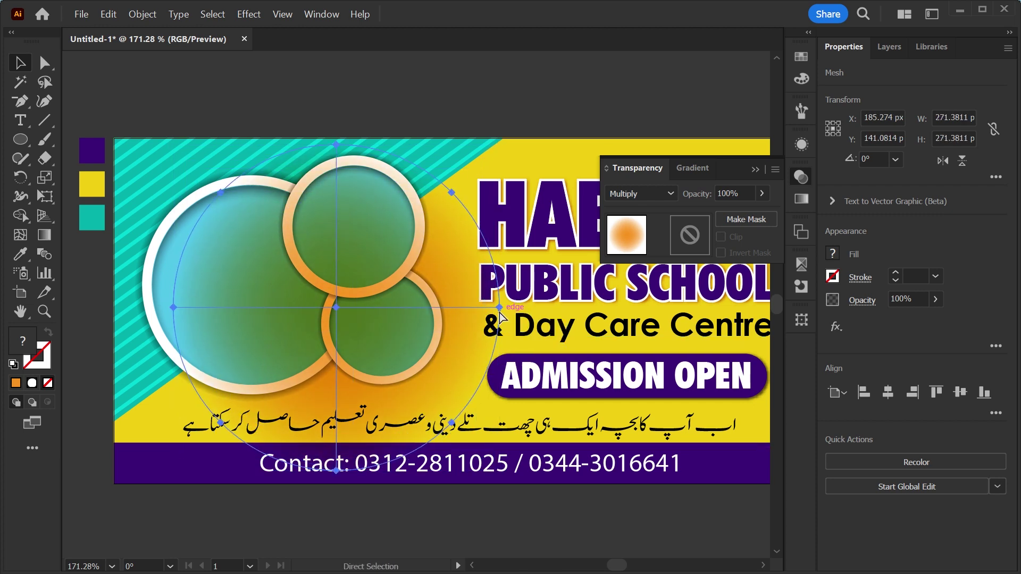
{"action": "key", "text": "ctrl+bracketleft"}
{"action": "key", "text": "v"}
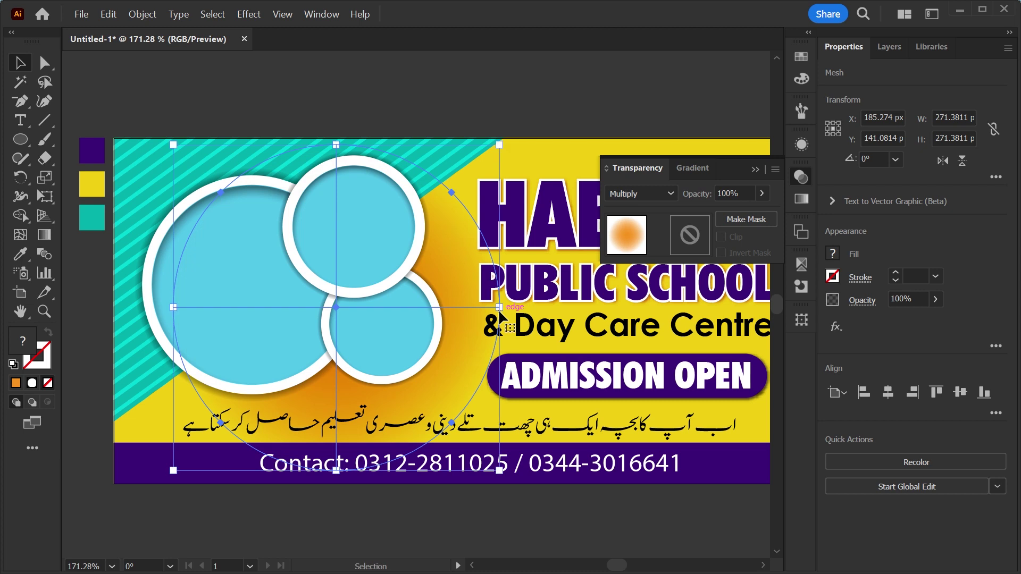
{"action": "left_click_drag", "start_coordinate": [174, 144], "coordinate": [170, 141]}
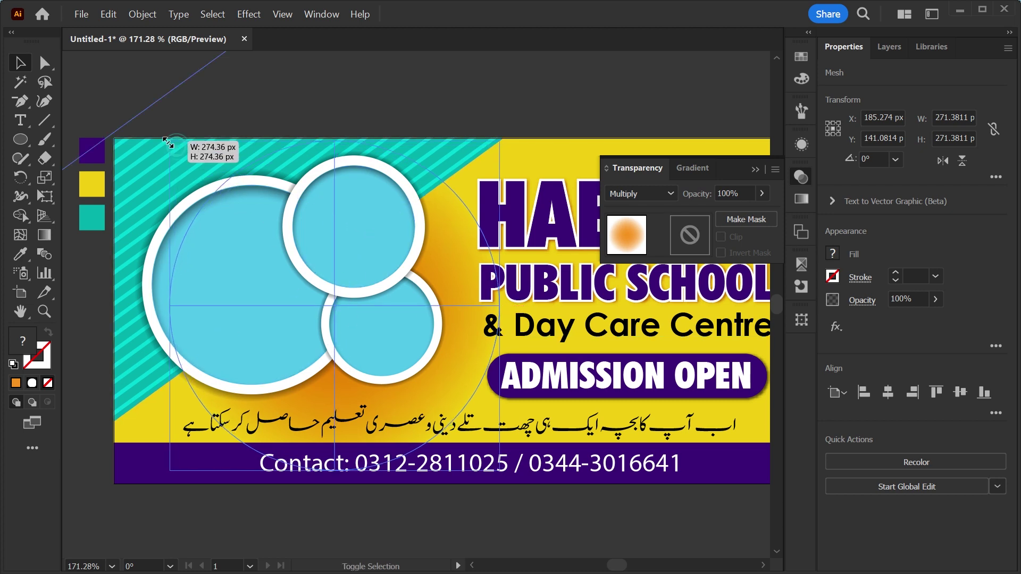
{"action": "left_click", "coordinate": [935, 299]}
{"action": "left_click_drag", "start_coordinate": [929, 319], "coordinate": [897, 319]}
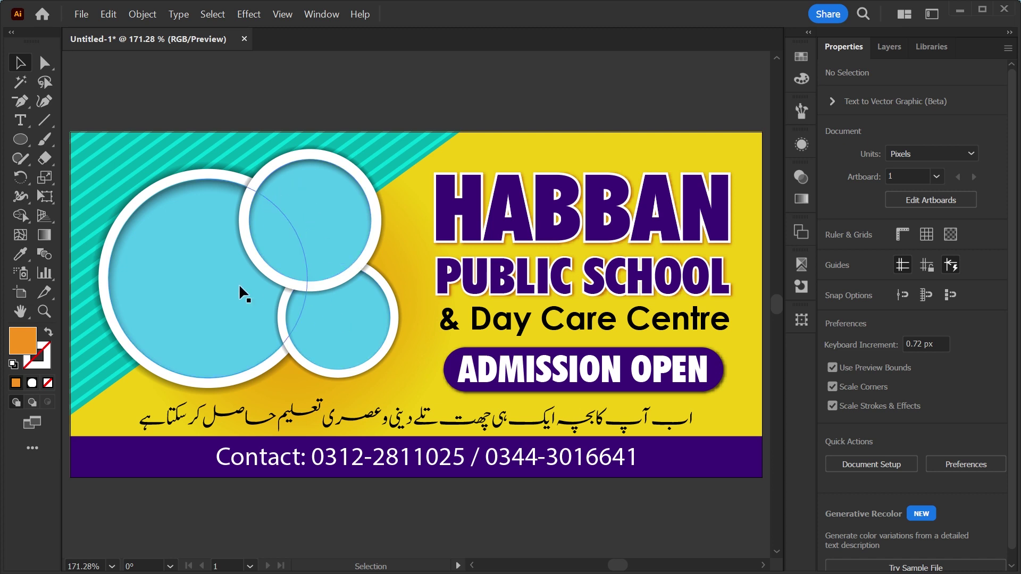
{"action": "left_click", "coordinate": [476, 529]}
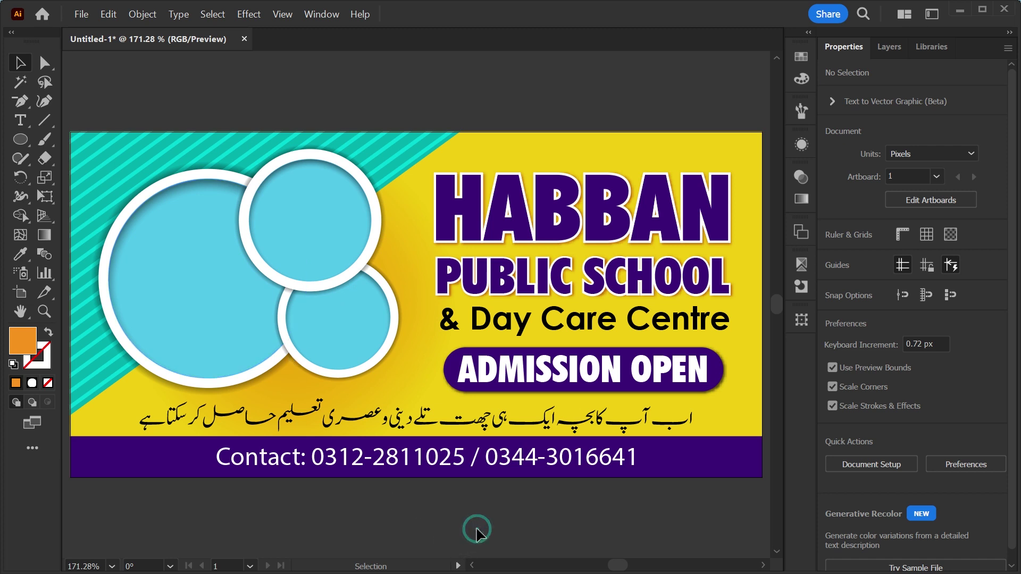